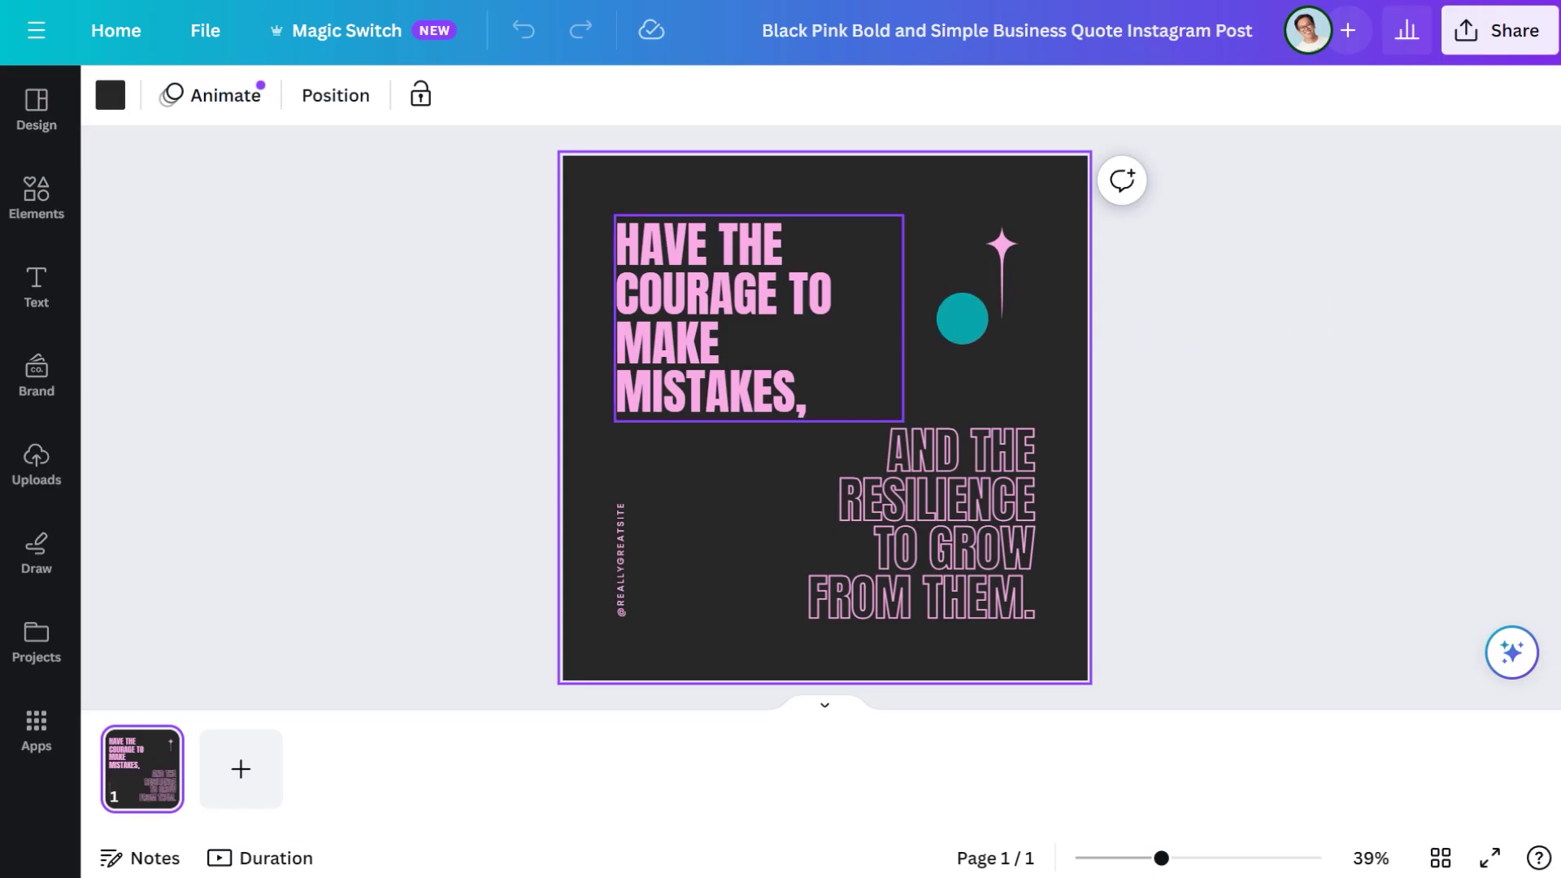
Widen the quote's top heading to two lines, lower it, and move the sparkle to the upper left
left_click(724, 318)
left_click_drag(902, 317, 1058, 317)
left_click_drag(859, 286, 844, 384)
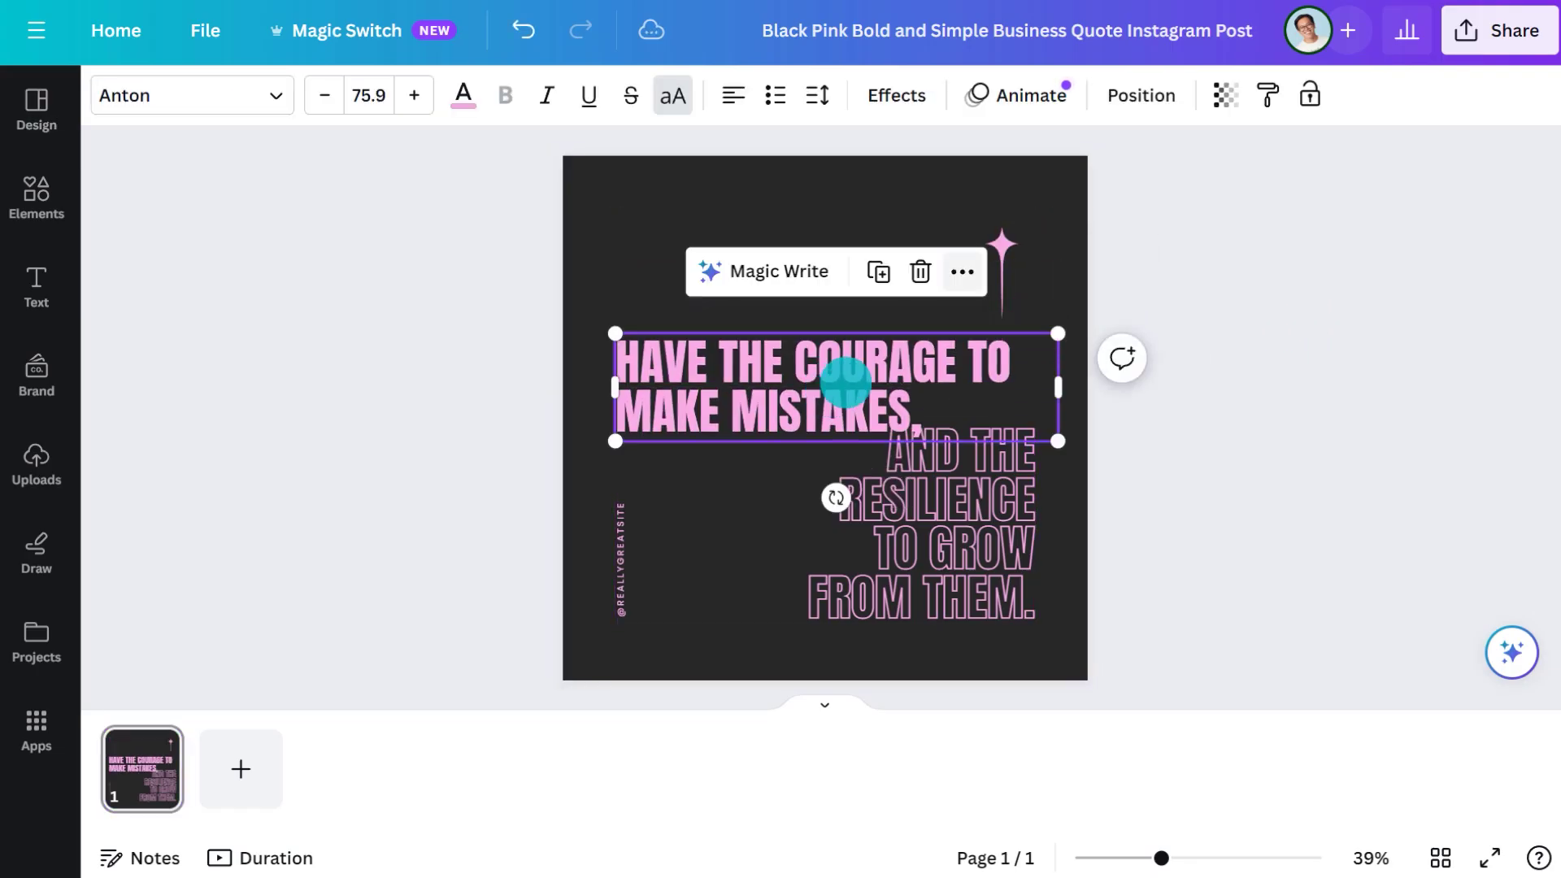
left_click_drag(1001, 243, 628, 244)
Start a custom background colour and shift its hue toward purple
left_click(717, 242)
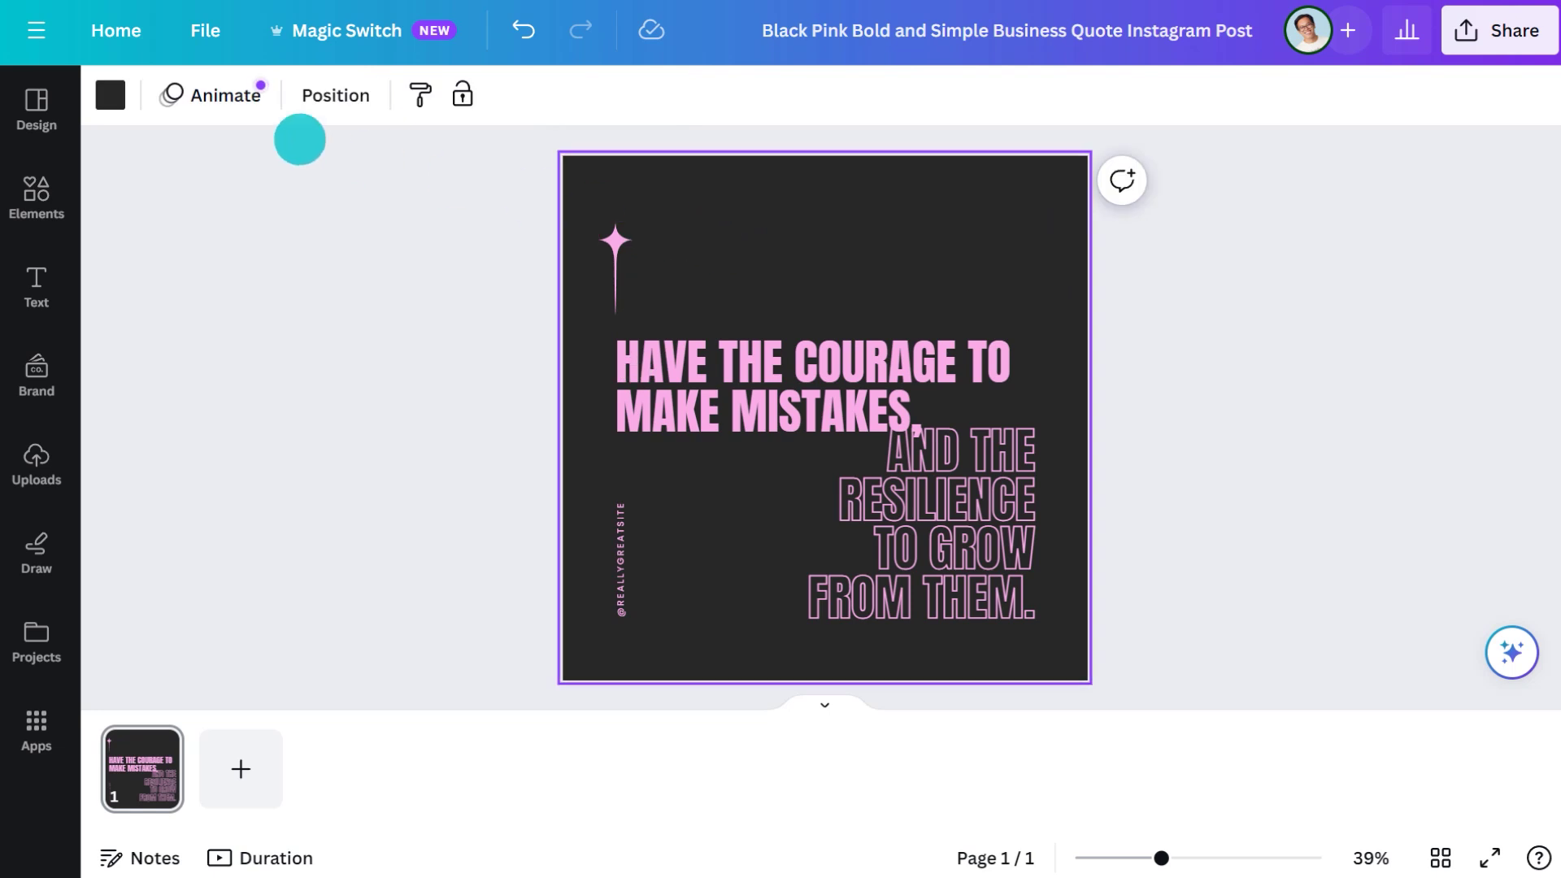
left_click(110, 95)
left_click(136, 244)
left_click_drag(137, 513, 394, 512)
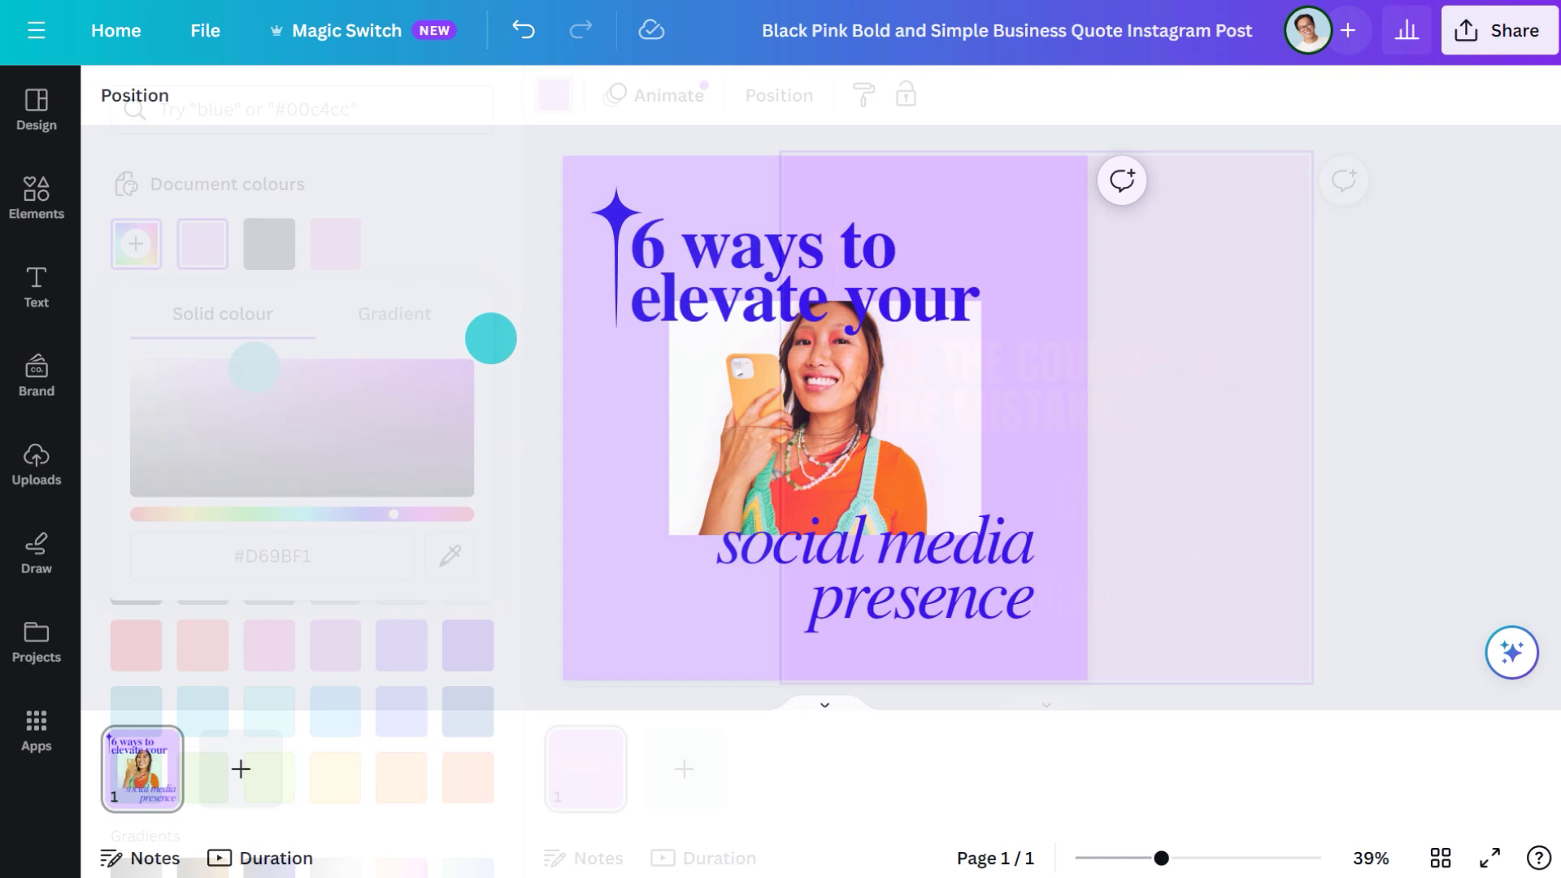
Add a second page and apply the collage template to it
left_click(46, 116)
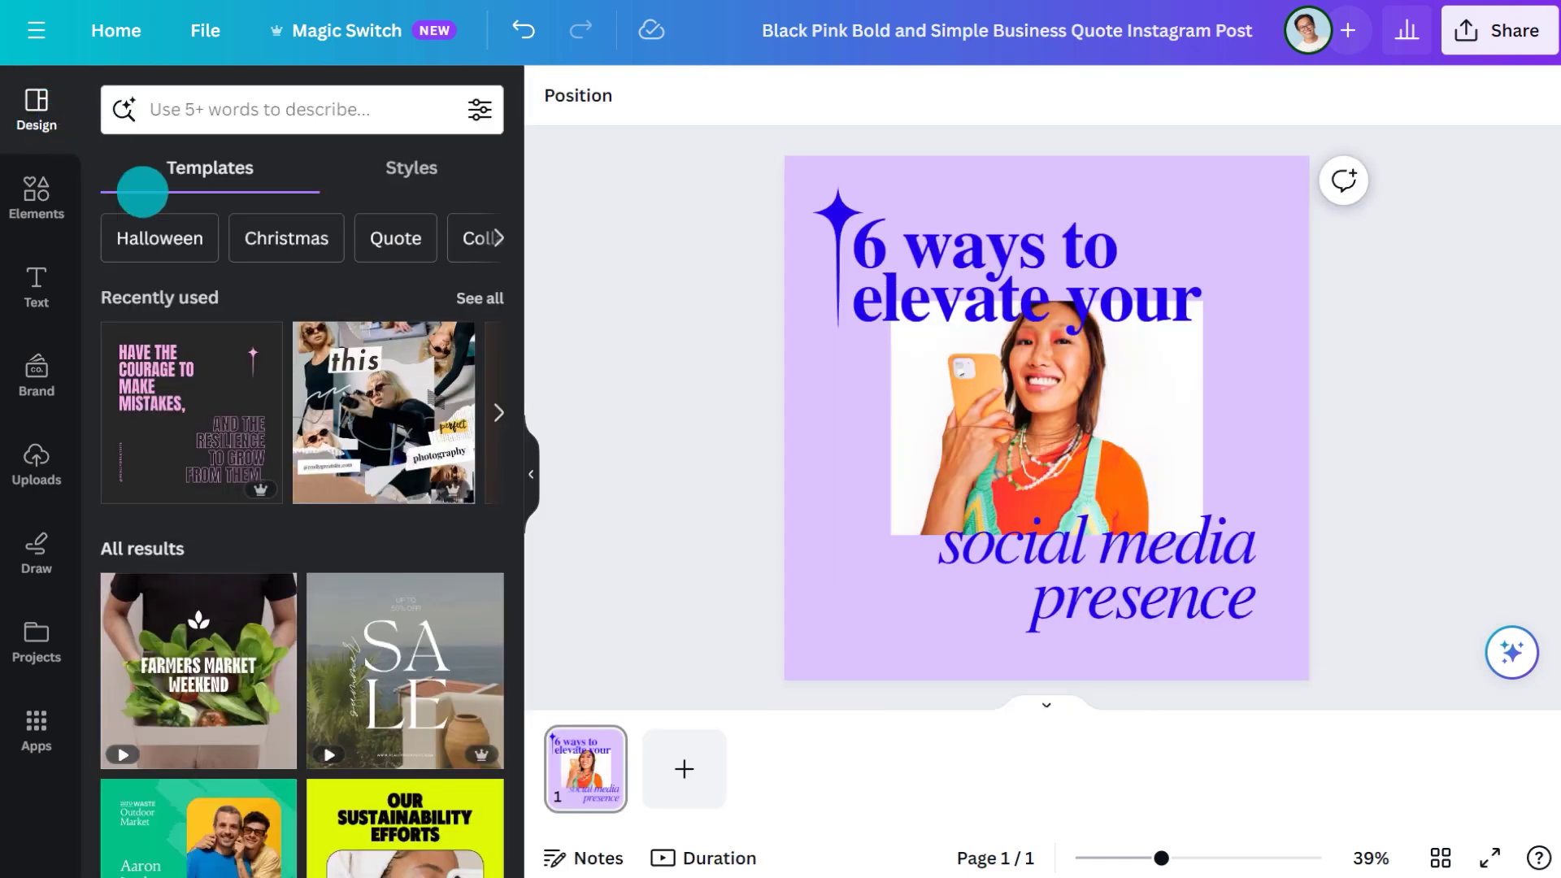
scroll(505, 479, "down", 5)
scroll(505, 482, "down", 10)
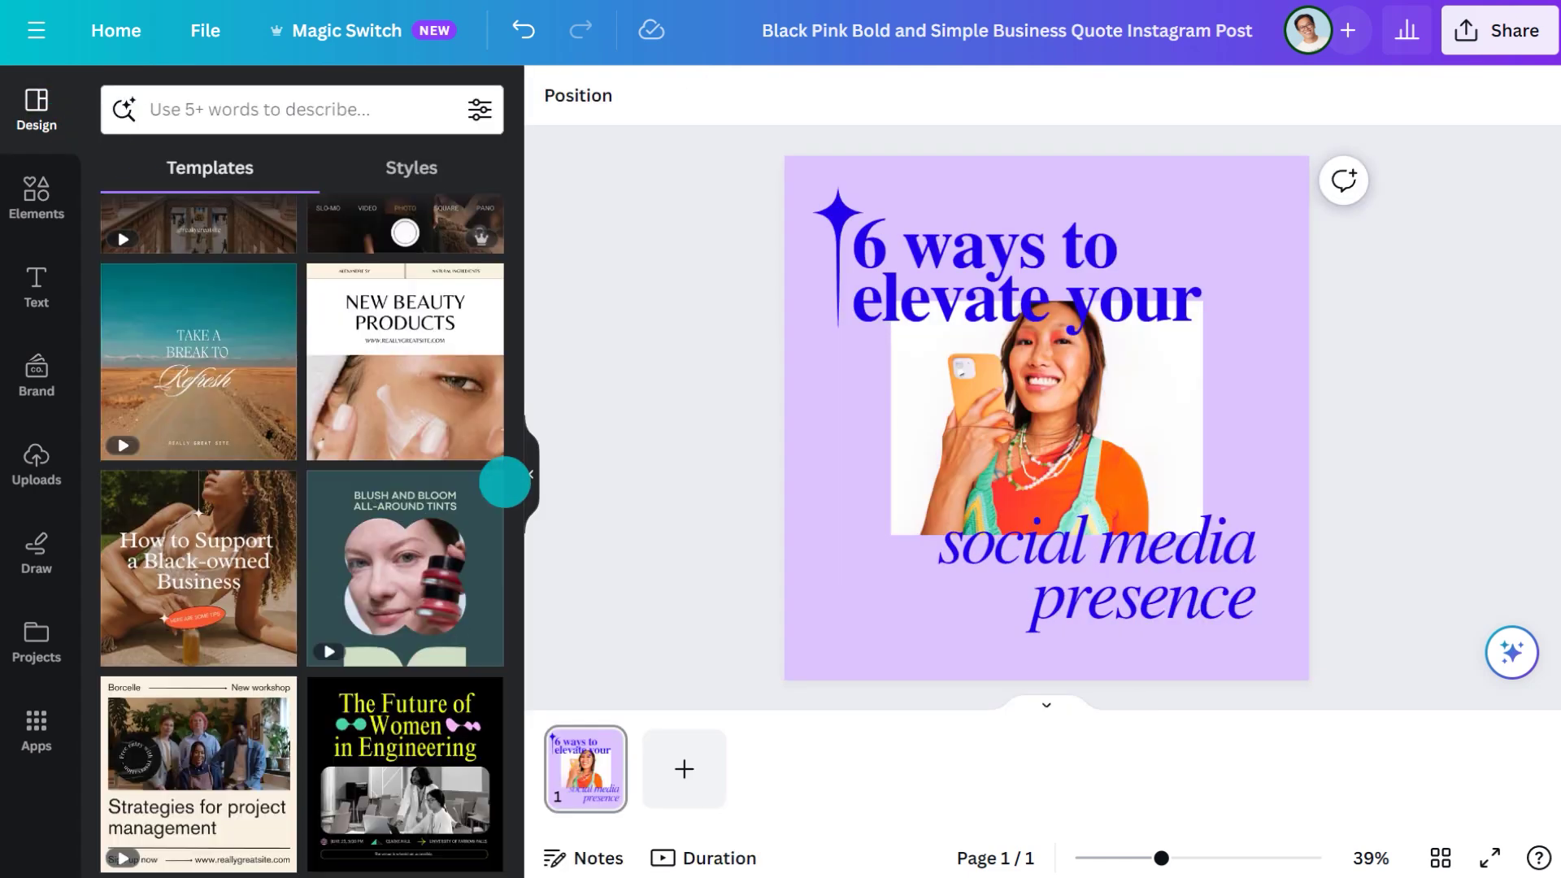
scroll(504, 481, "down", 5)
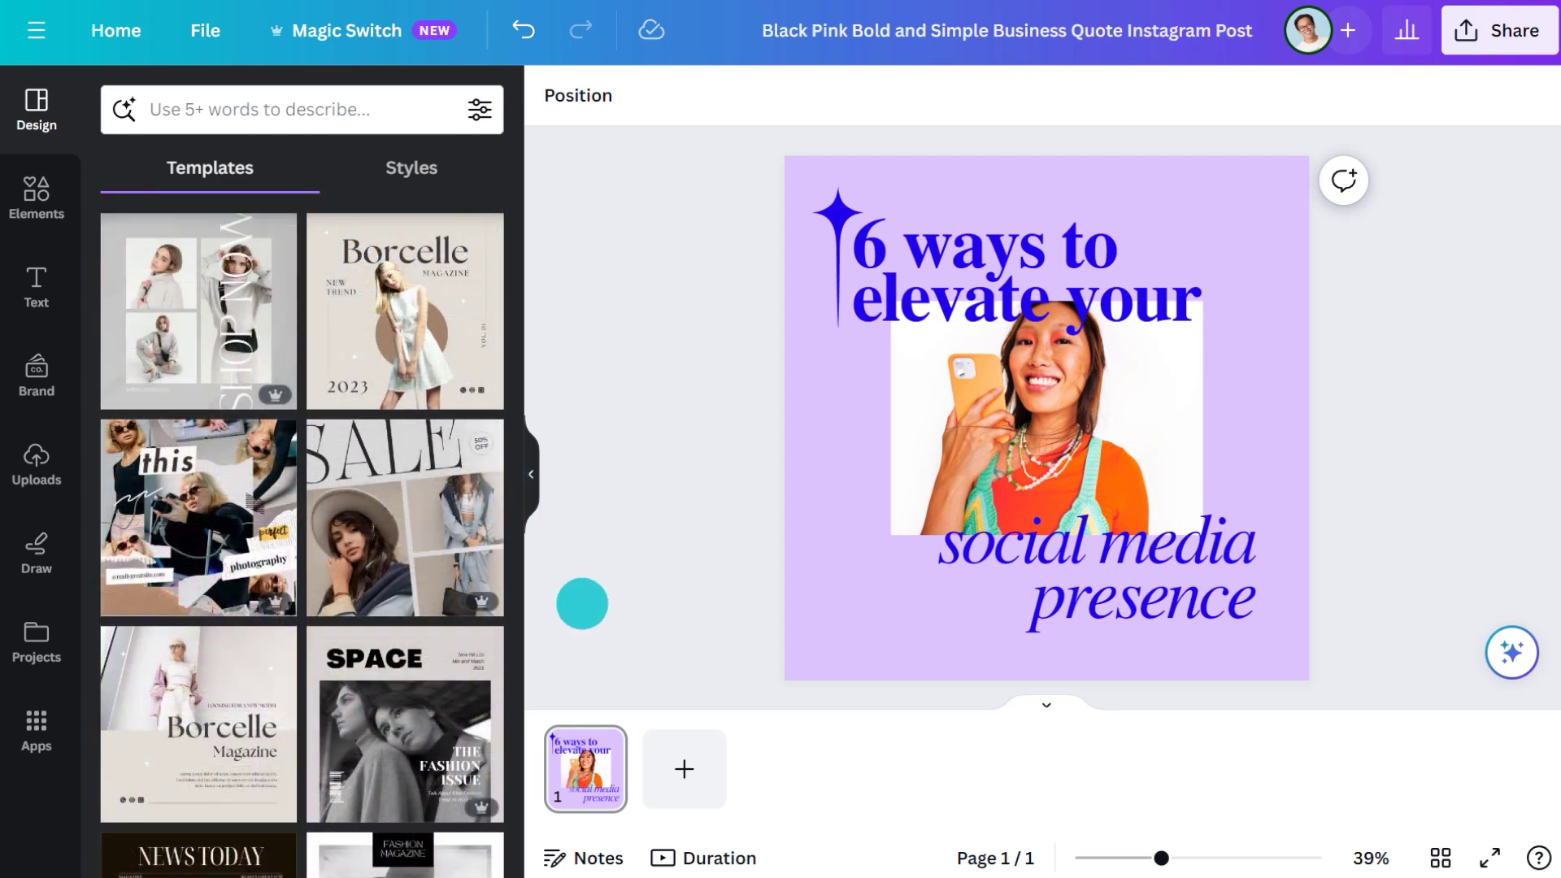
left_click(683, 768)
left_click(199, 517)
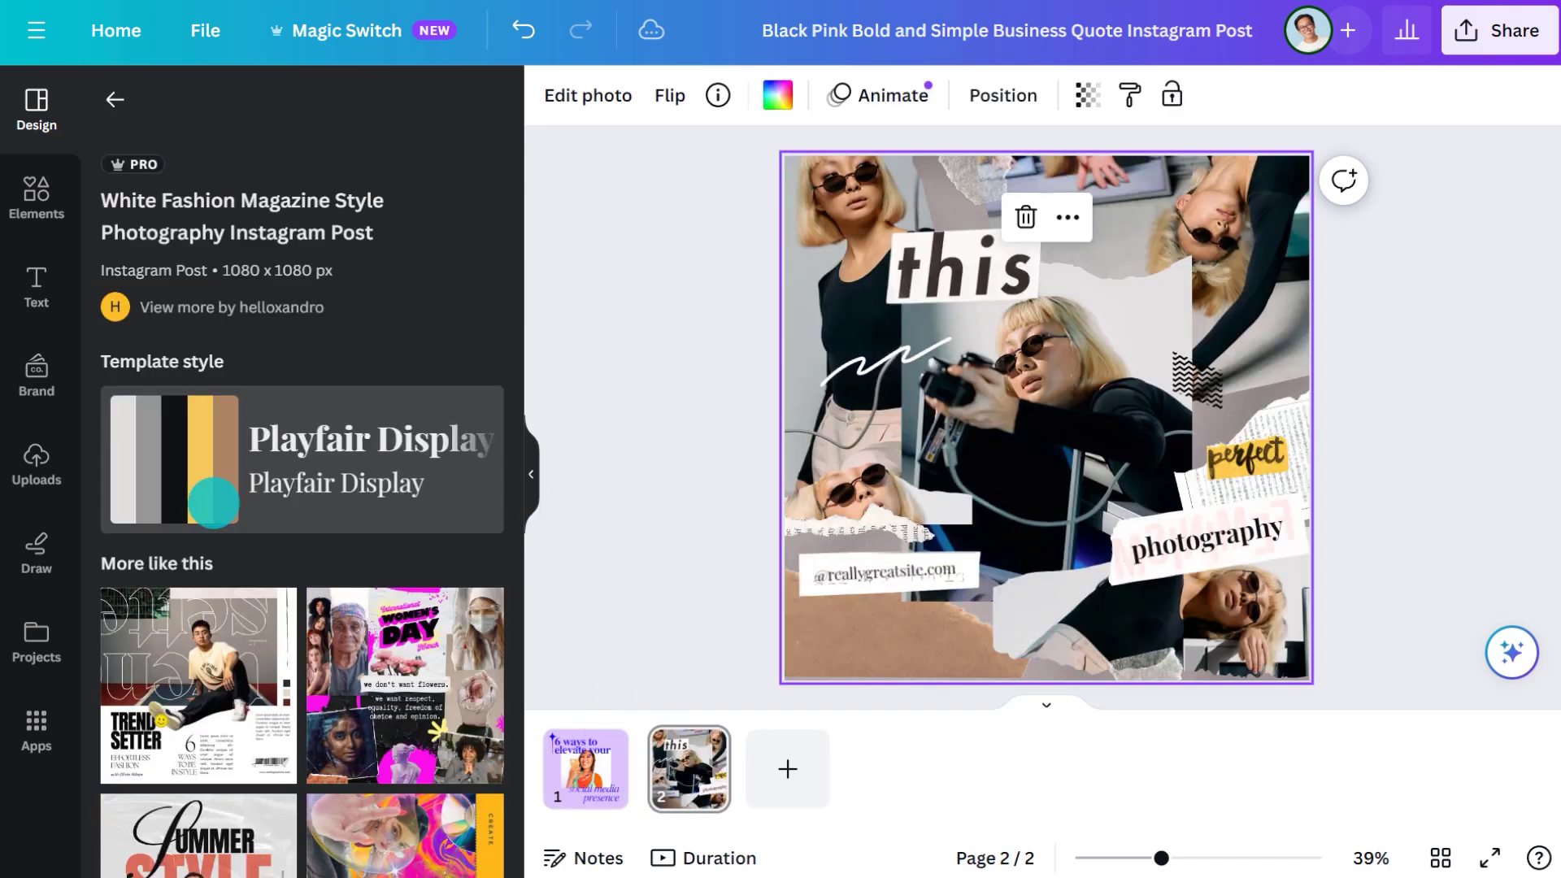
Copy the torn paper piece behind 'perfect' from the collage page
left_click(530, 474)
left_click(1056, 415)
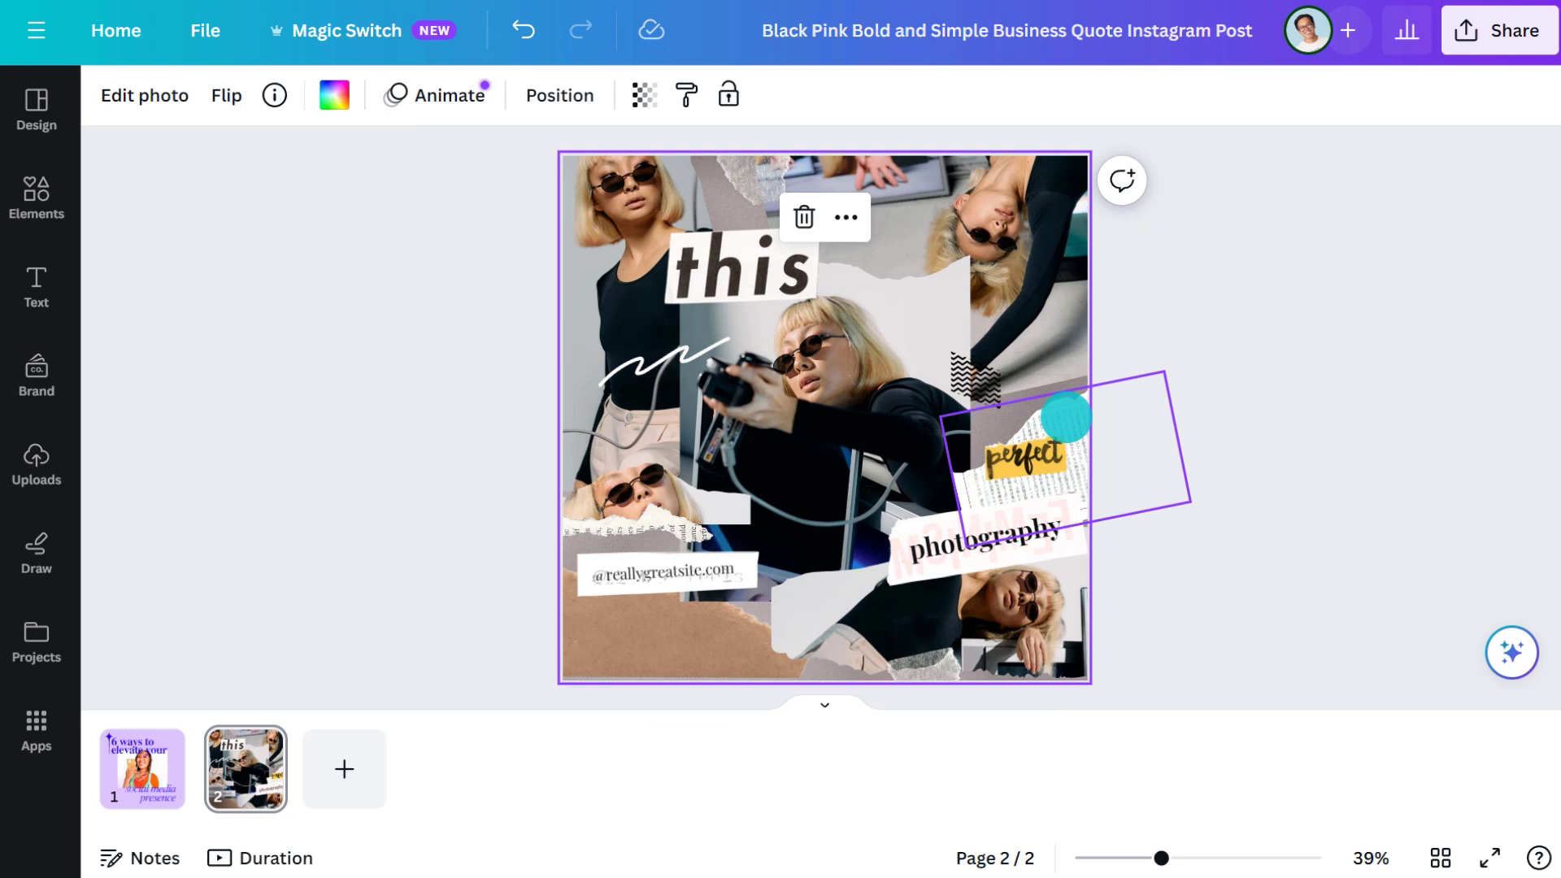
left_click(1107, 315)
left_click(1174, 174)
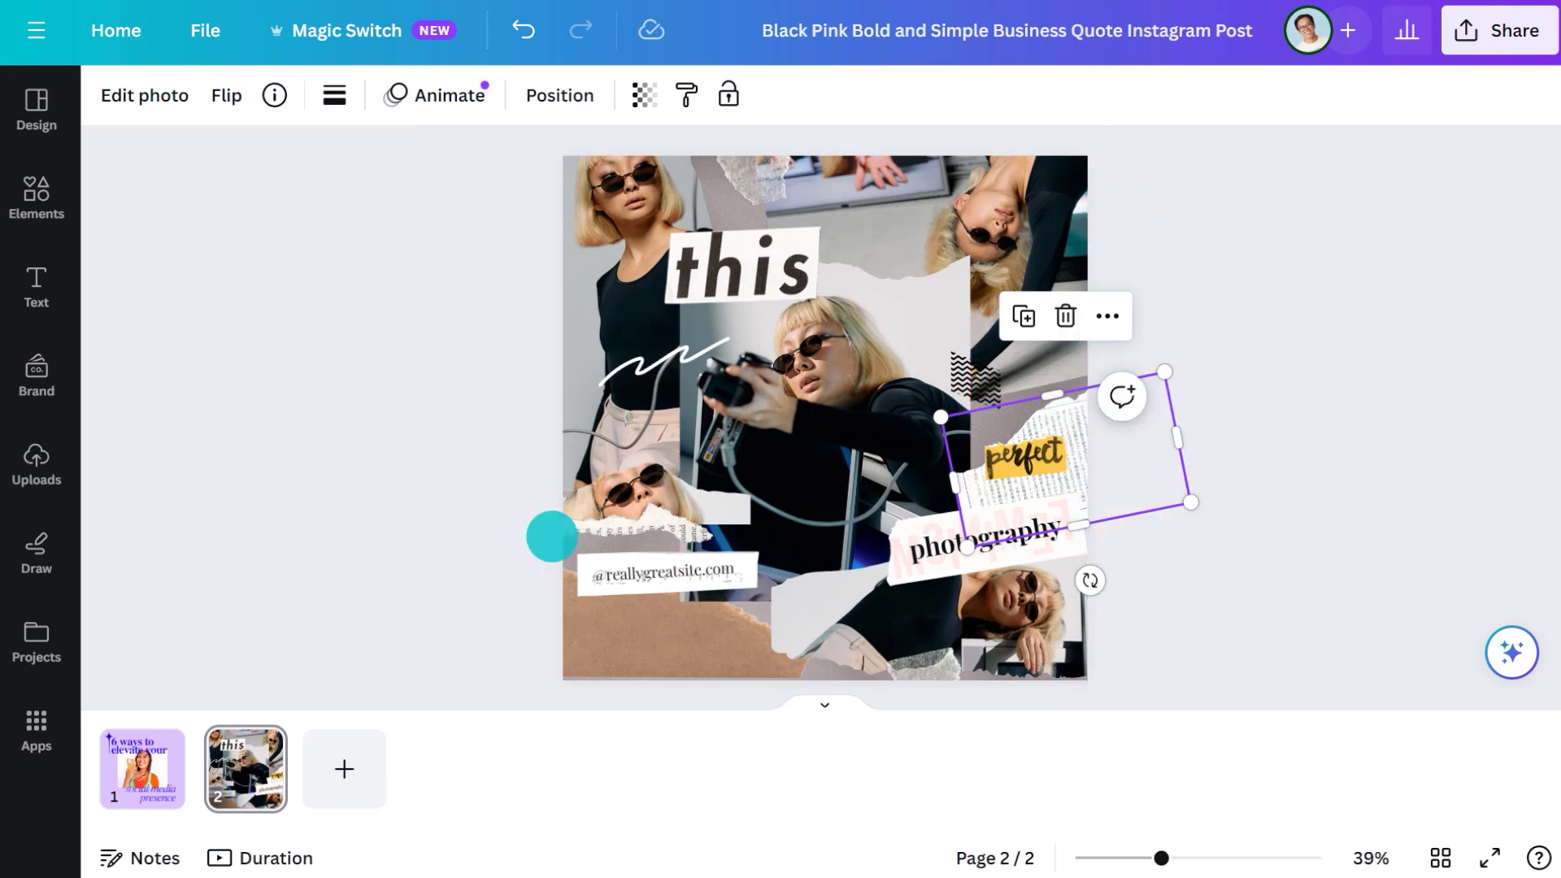
Paste the torn paper onto page 1, place it lower left, rotate it 45°, and nudge the photo
left_click(142, 768)
right_click(637, 620)
left_click(705, 674)
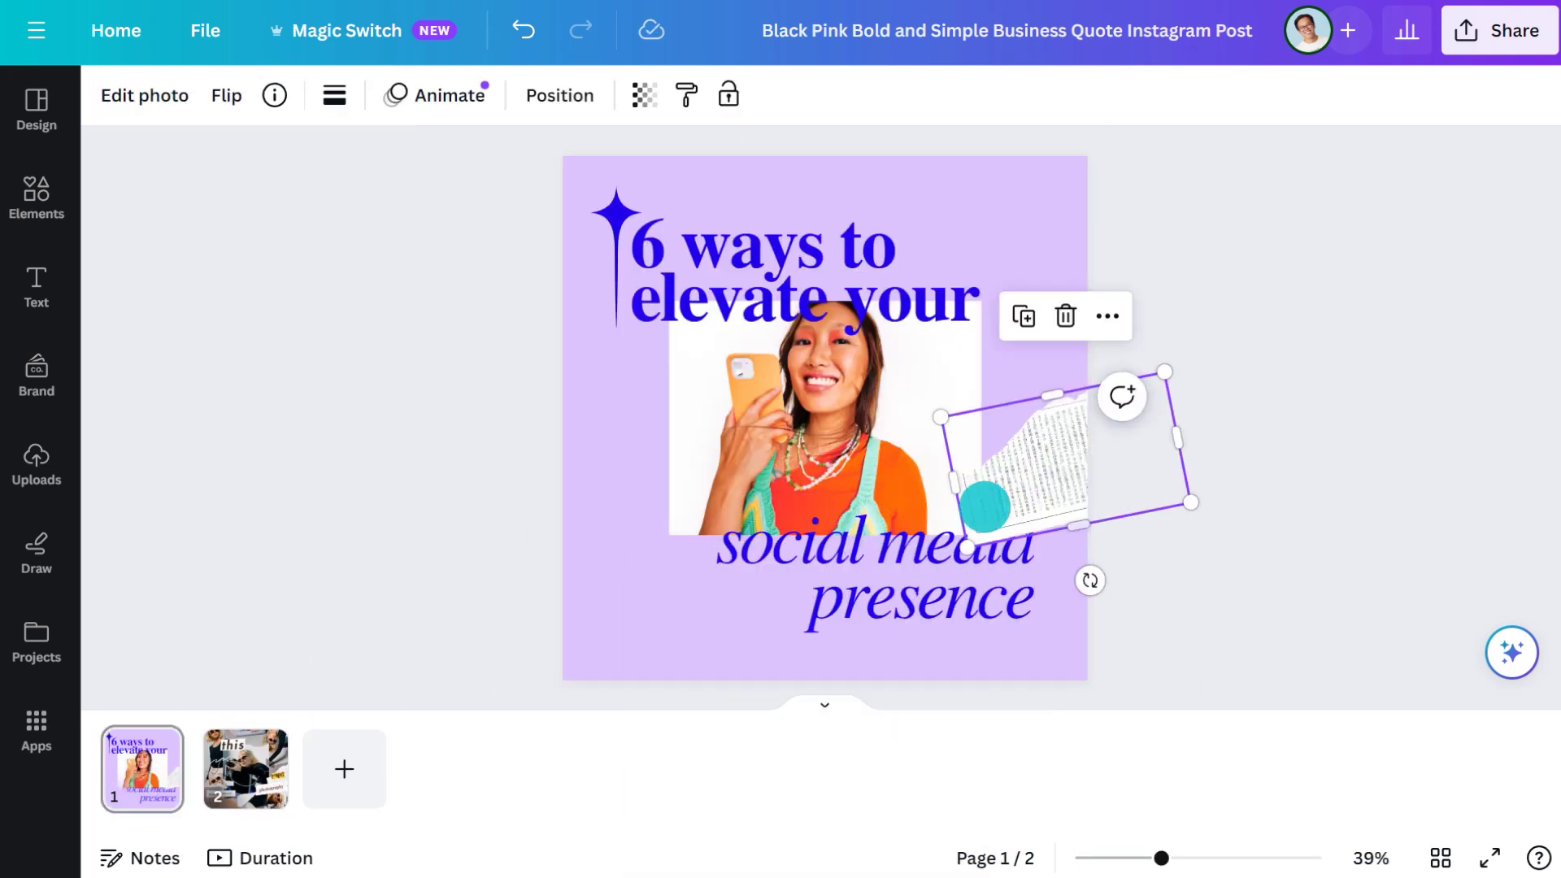
left_click_drag(986, 505, 637, 607)
left_click_drag(812, 547, 763, 709)
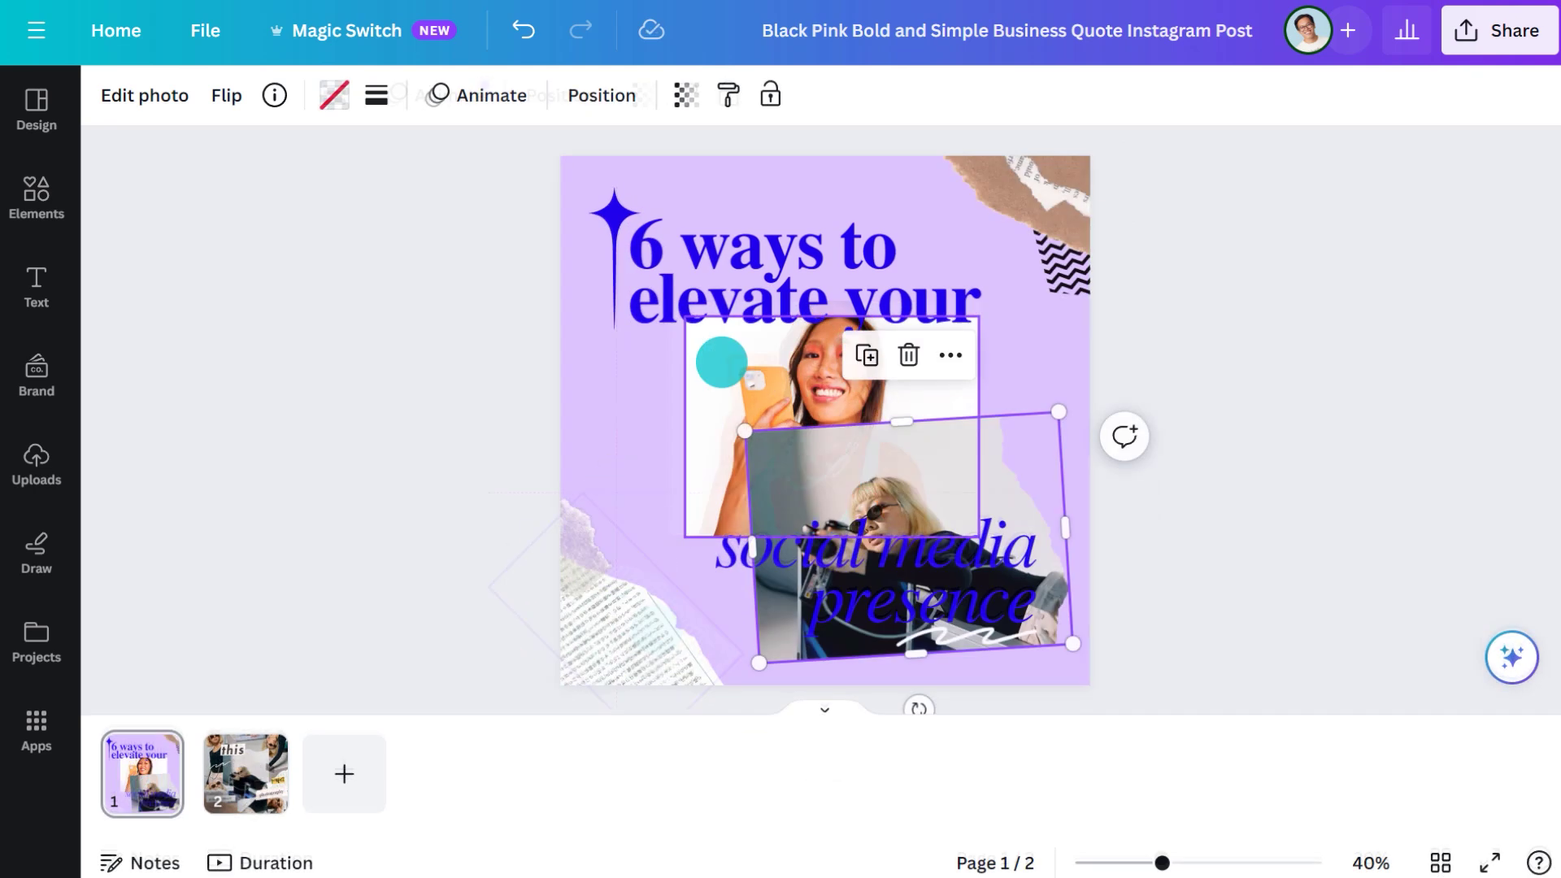
mouse_move(718, 358)
left_mouse_down()
mouse_move(773, 456)
mouse_move(707, 361)
left_mouse_up()
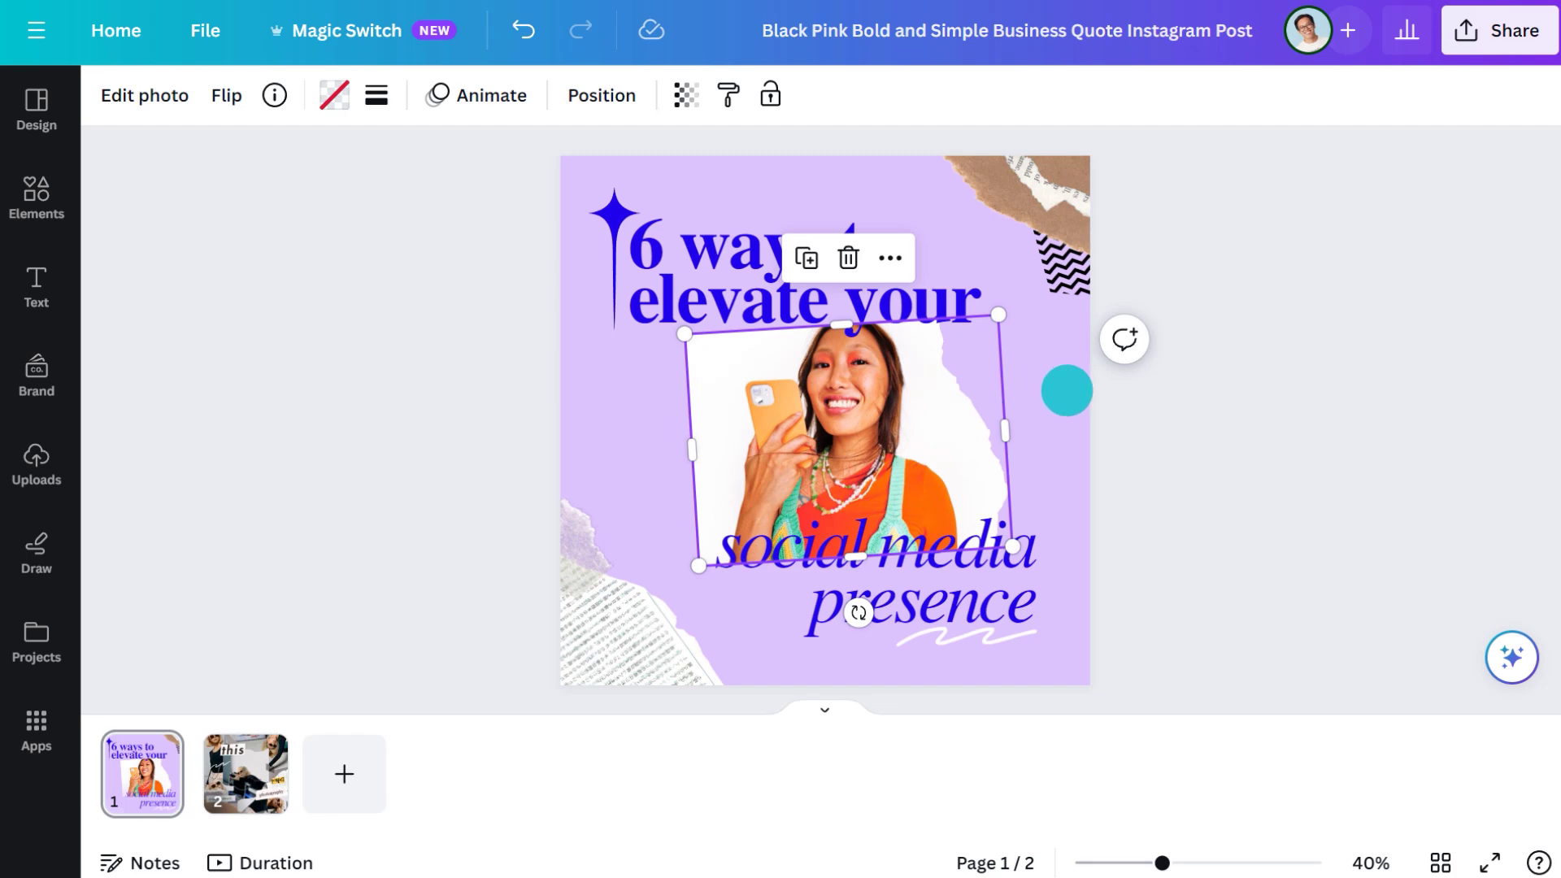
left_click(1153, 400)
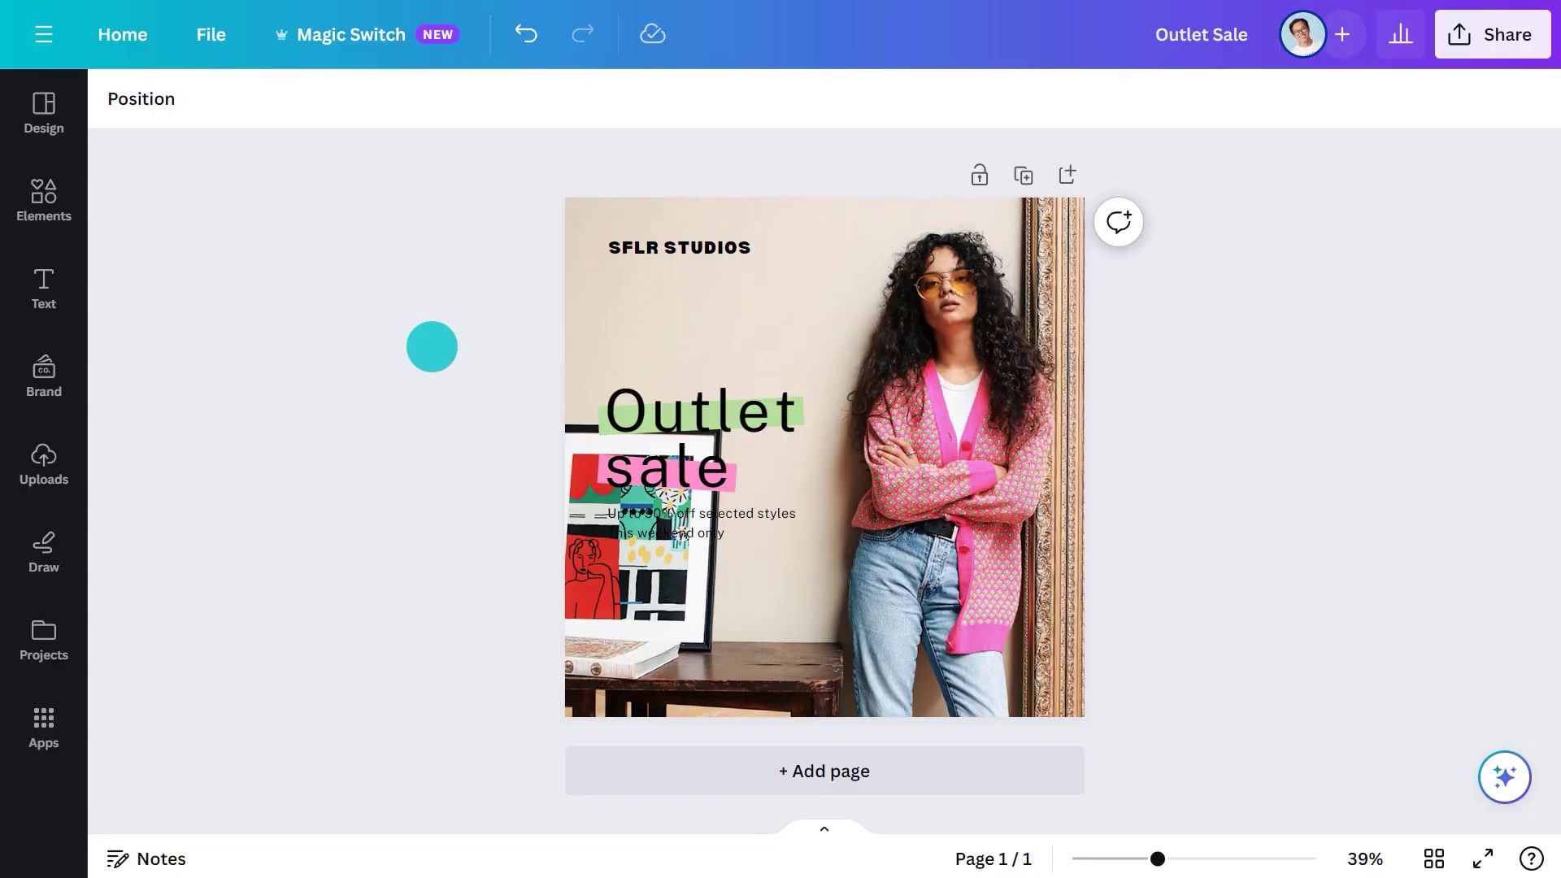
Try a yellow Background text effect on the Outlet sale heading, then undo it
left_click(653, 414)
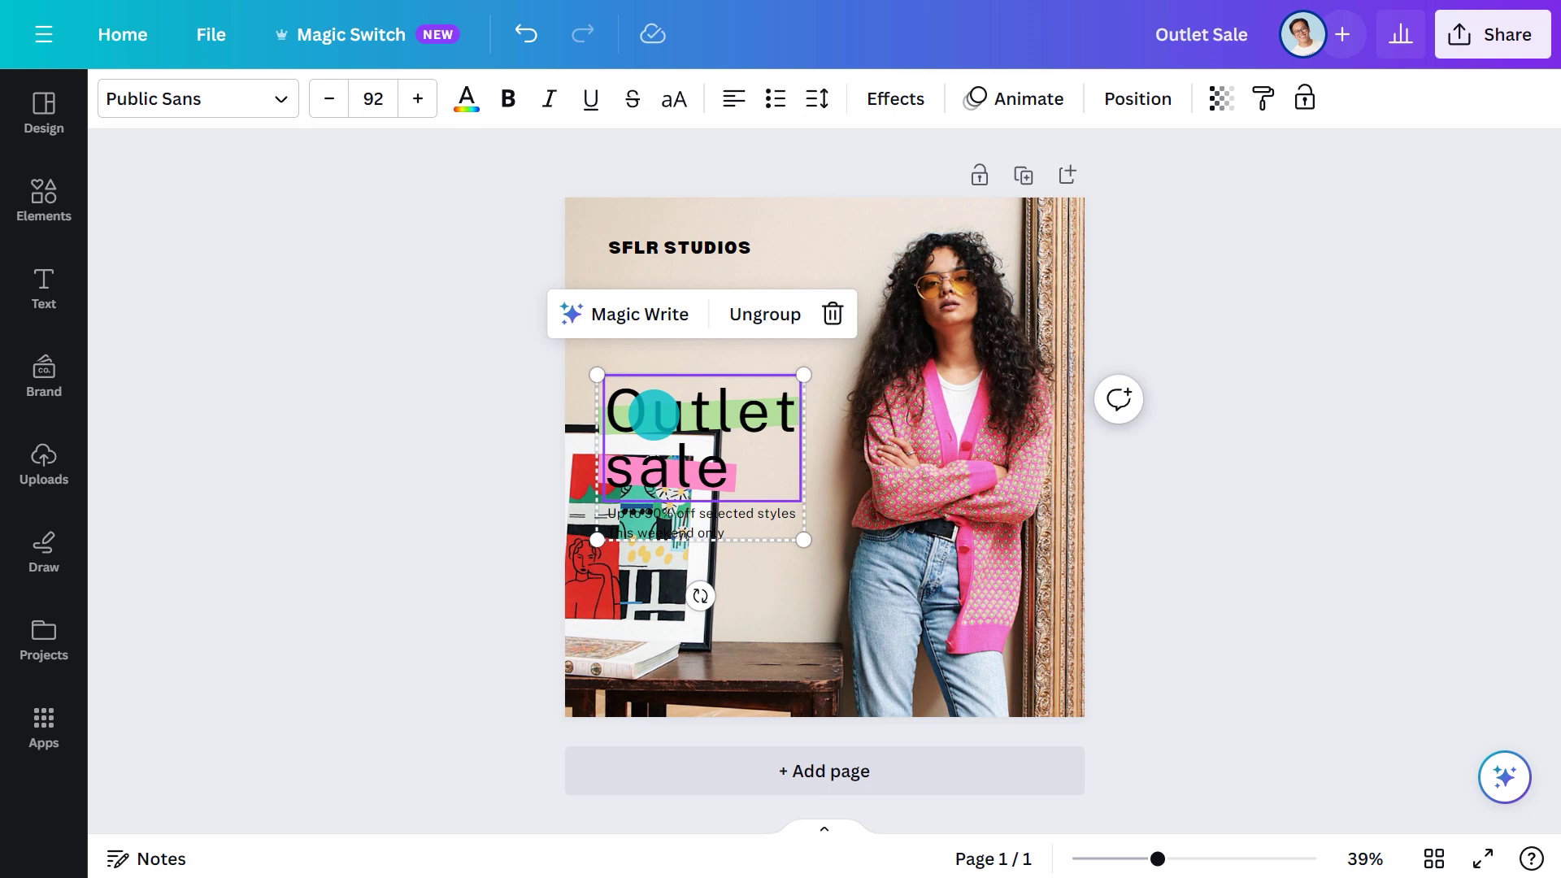
left_click(895, 98)
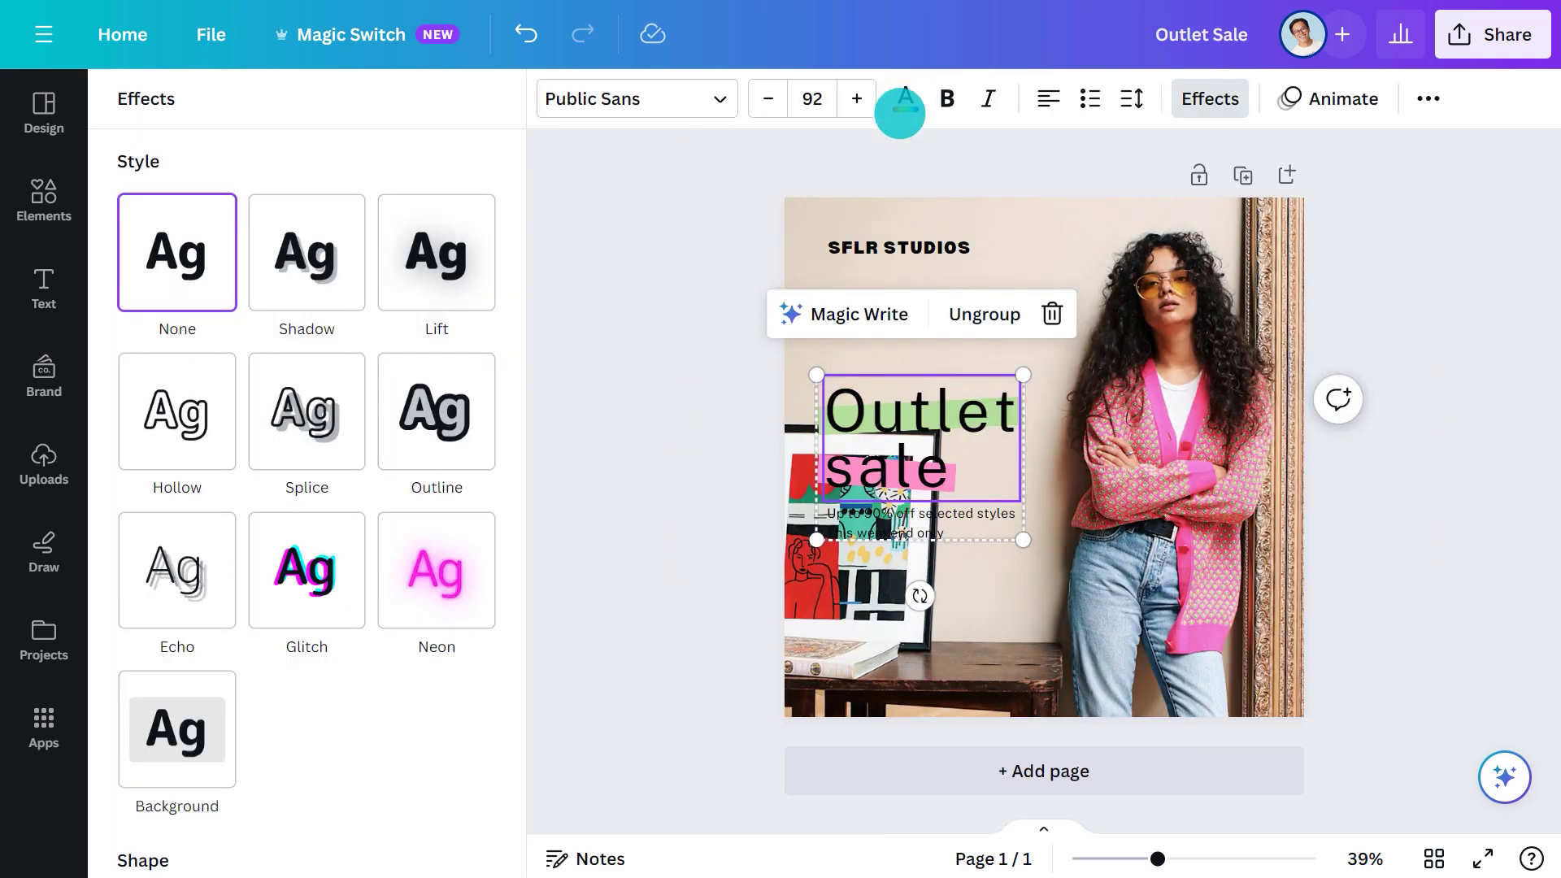
left_click(186, 722)
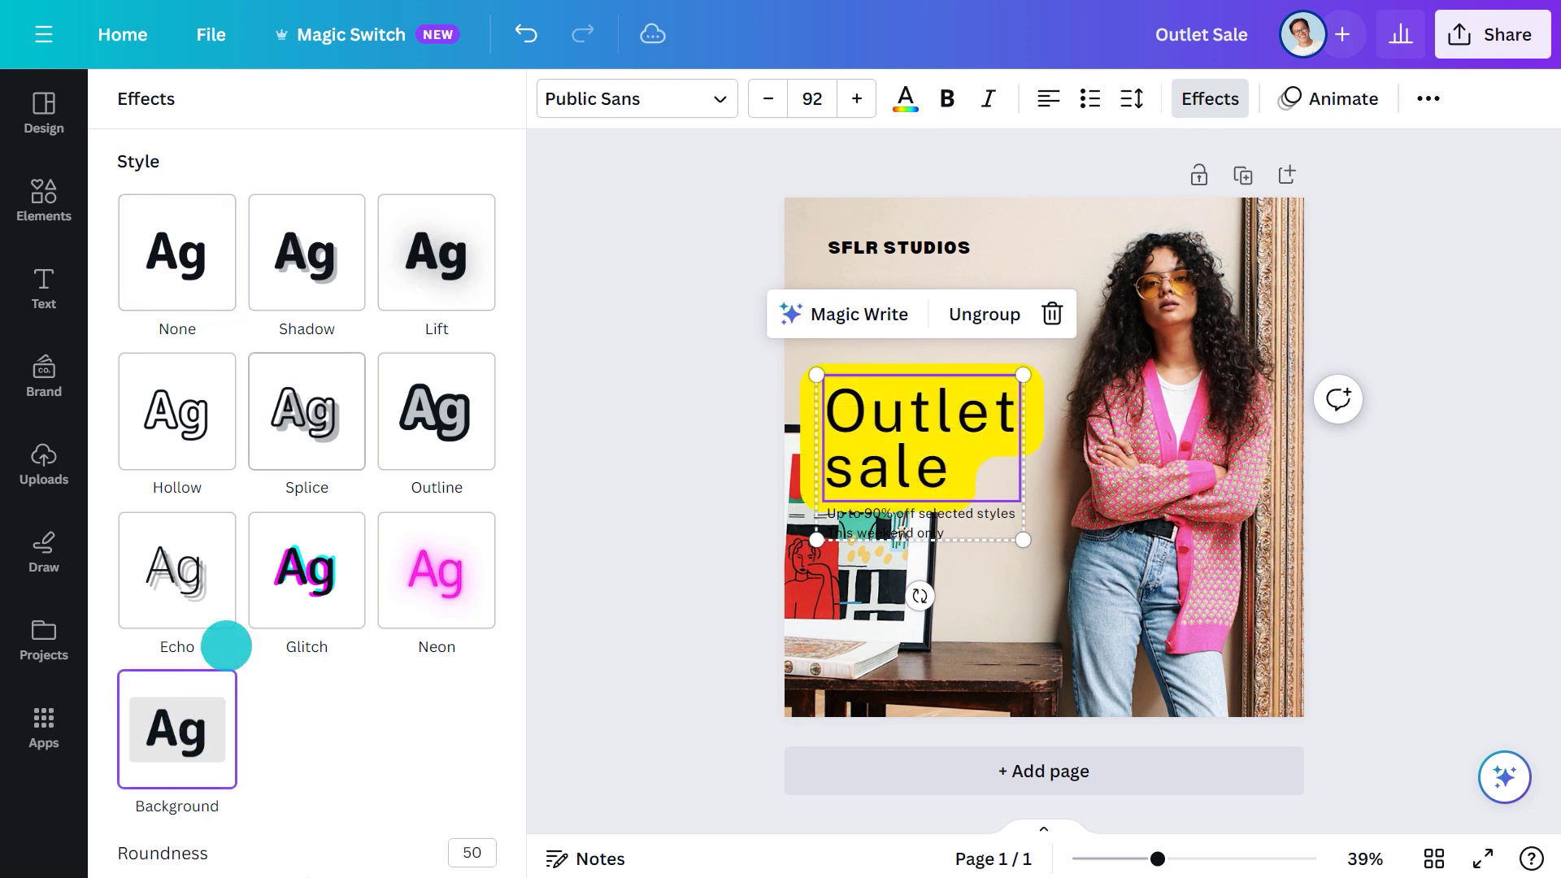
left_click(524, 34)
Bring up the Edit photo options for the background photo
left_click(562, 409)
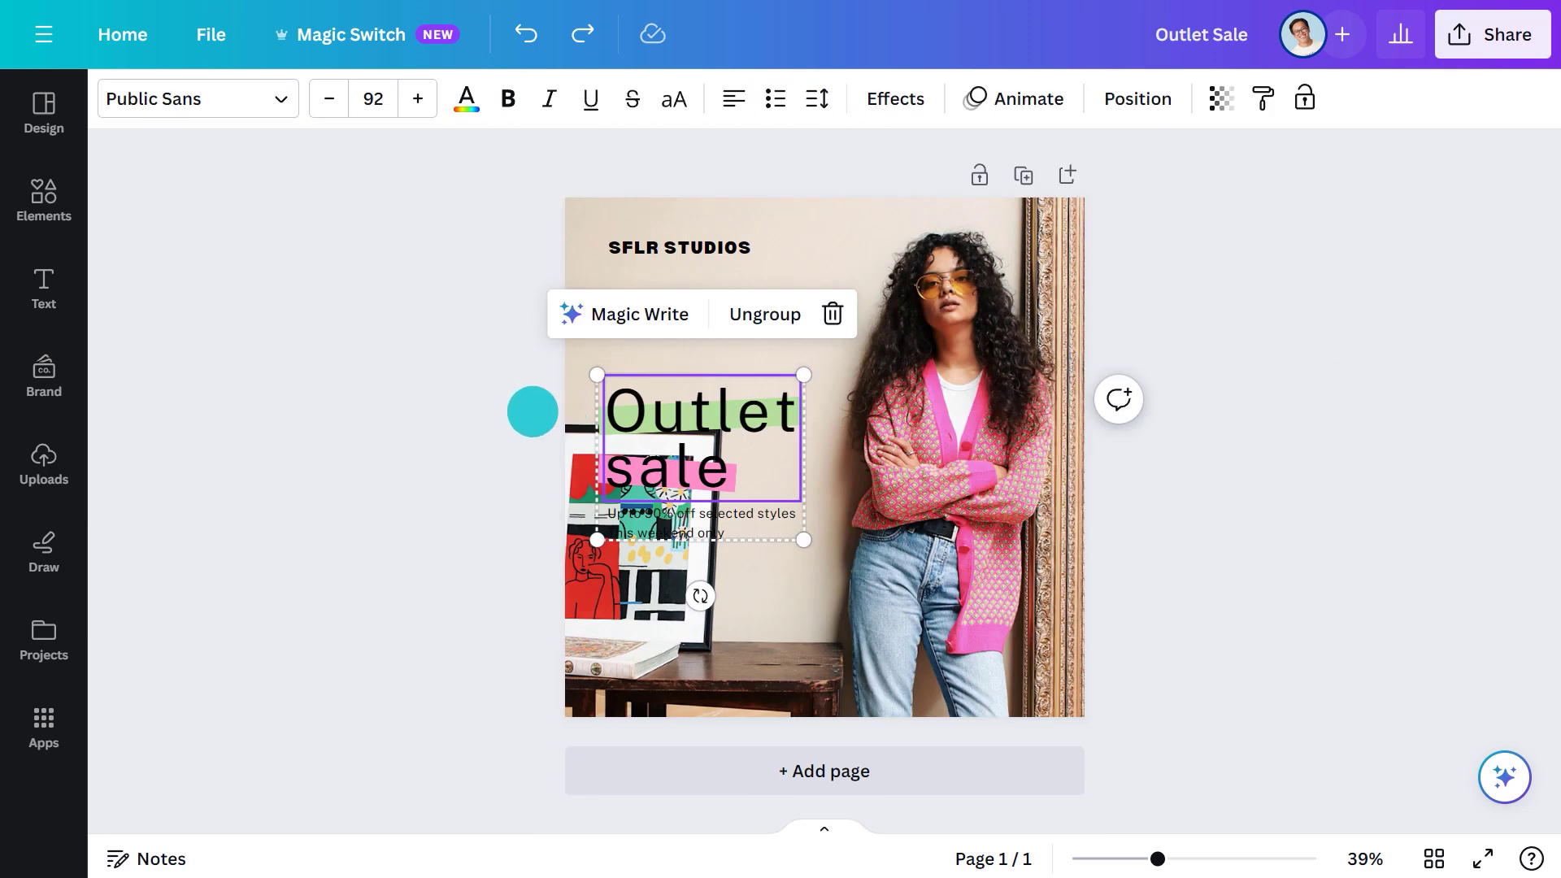
left_click(846, 480)
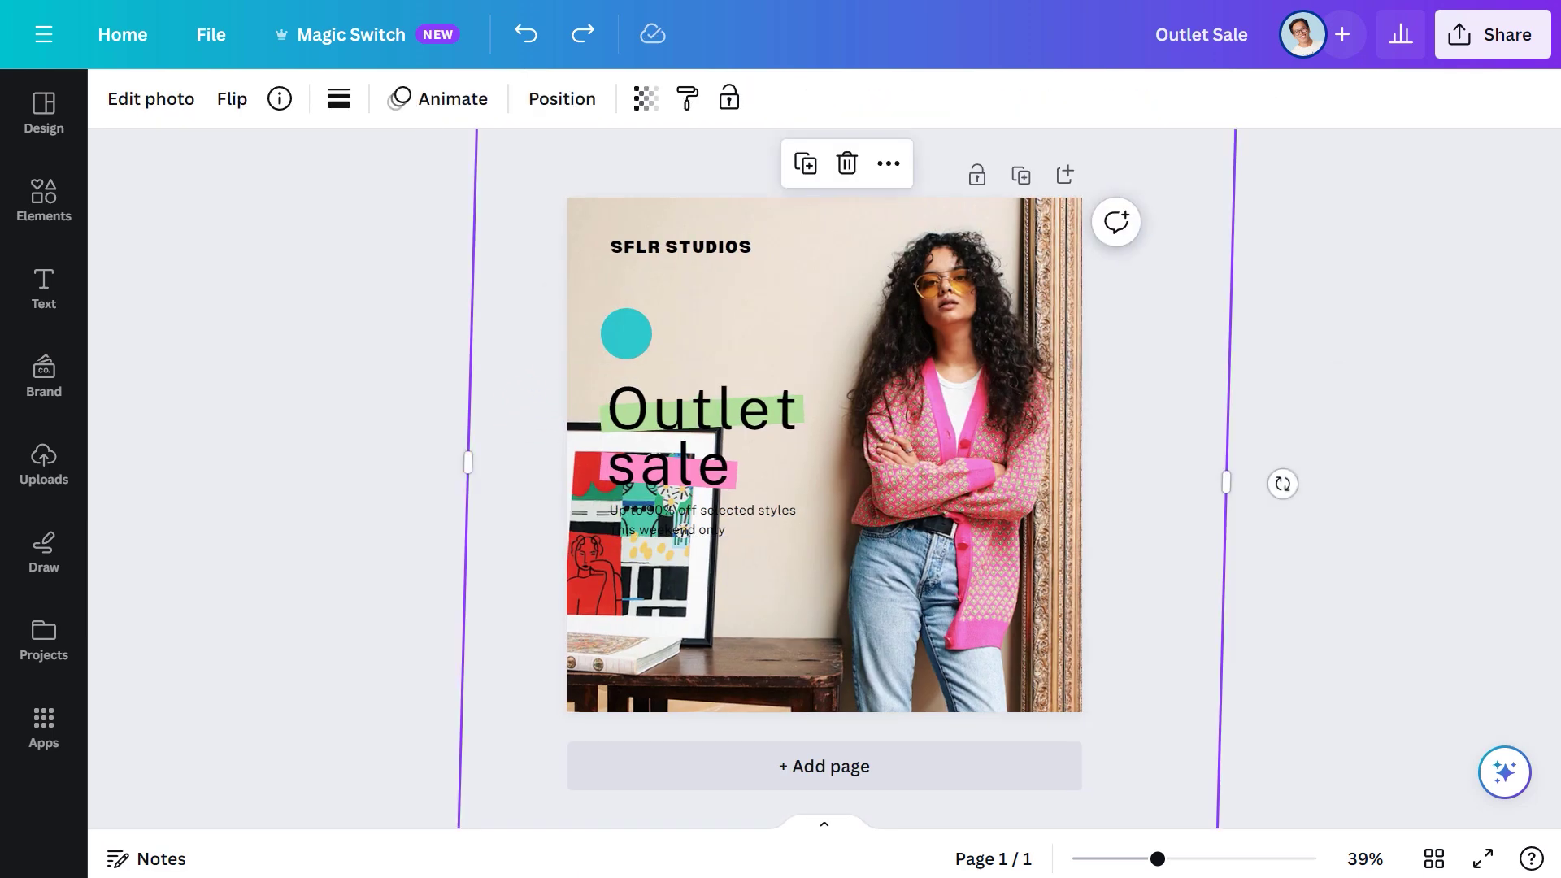
left_click(189, 99)
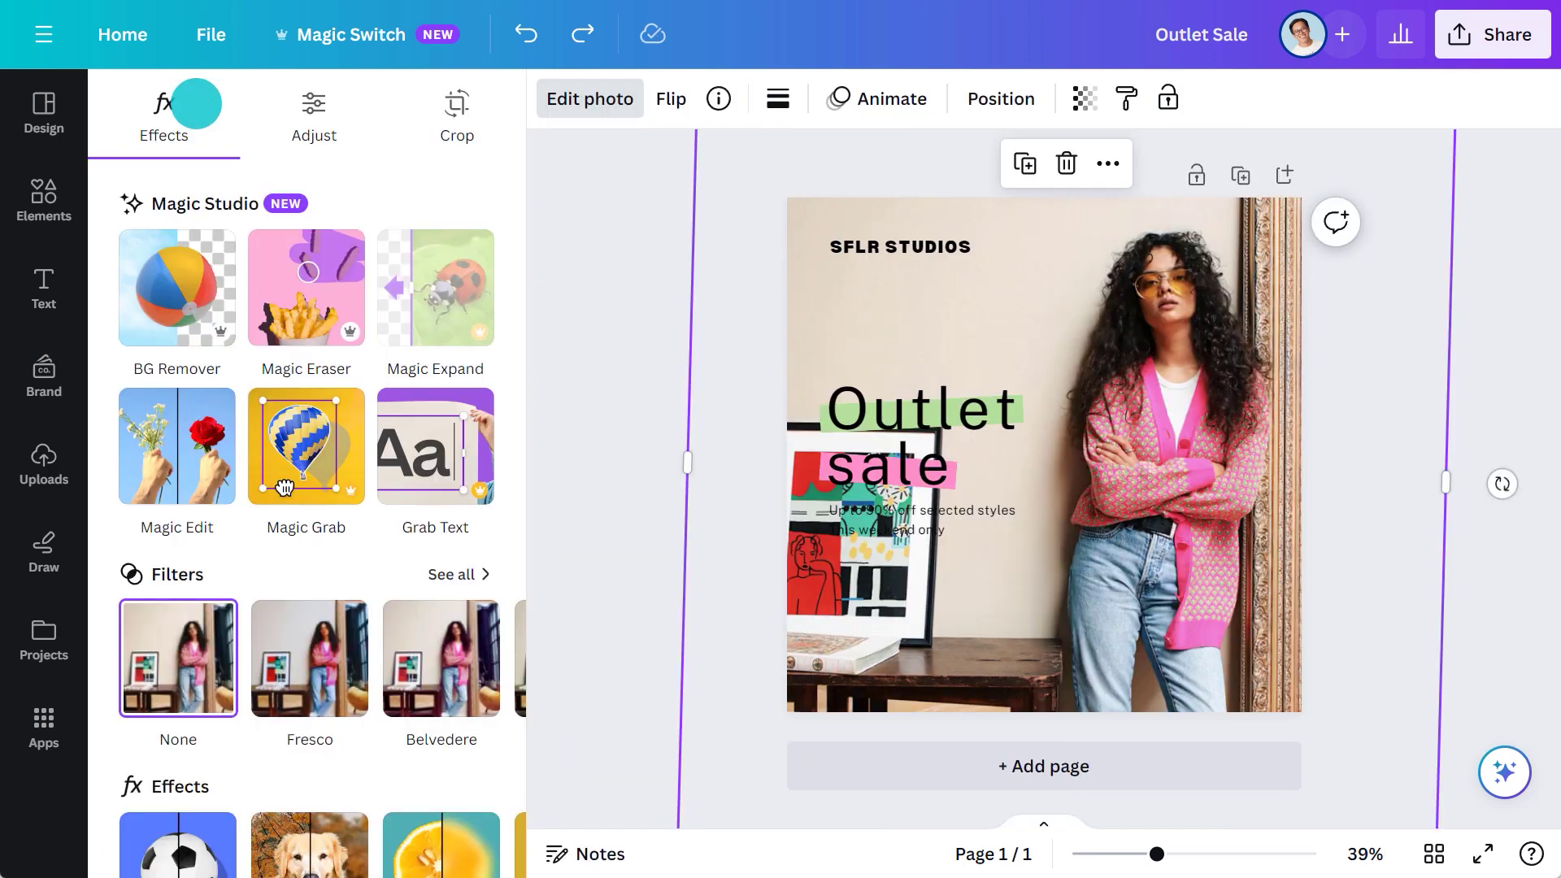
Erase the framed picture on the table with Magic Eraser at brush size 24
left_click(329, 289)
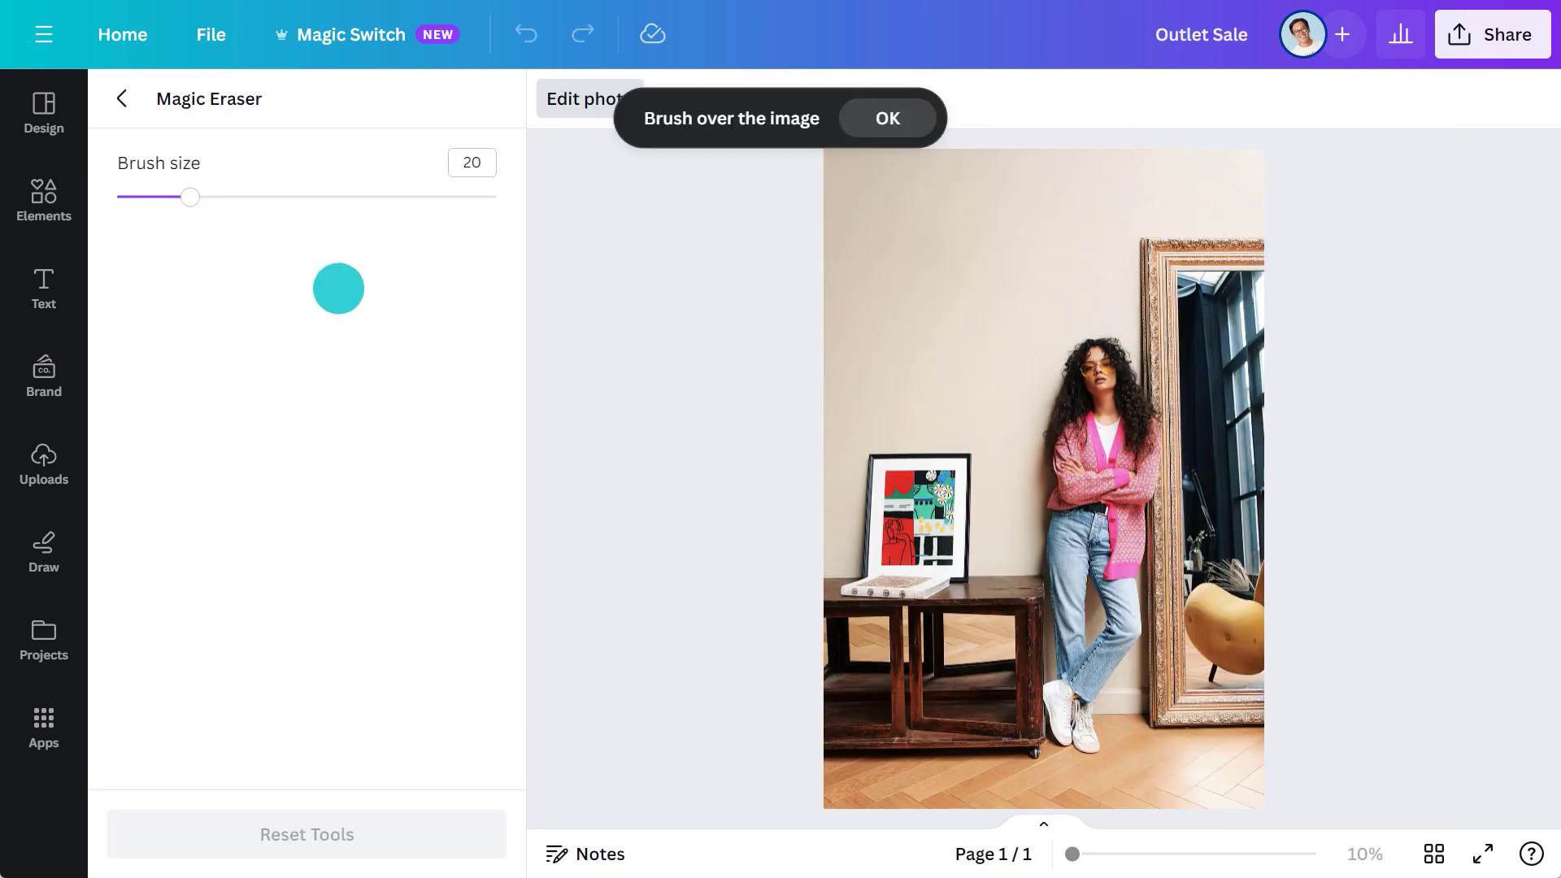
left_click(900, 115)
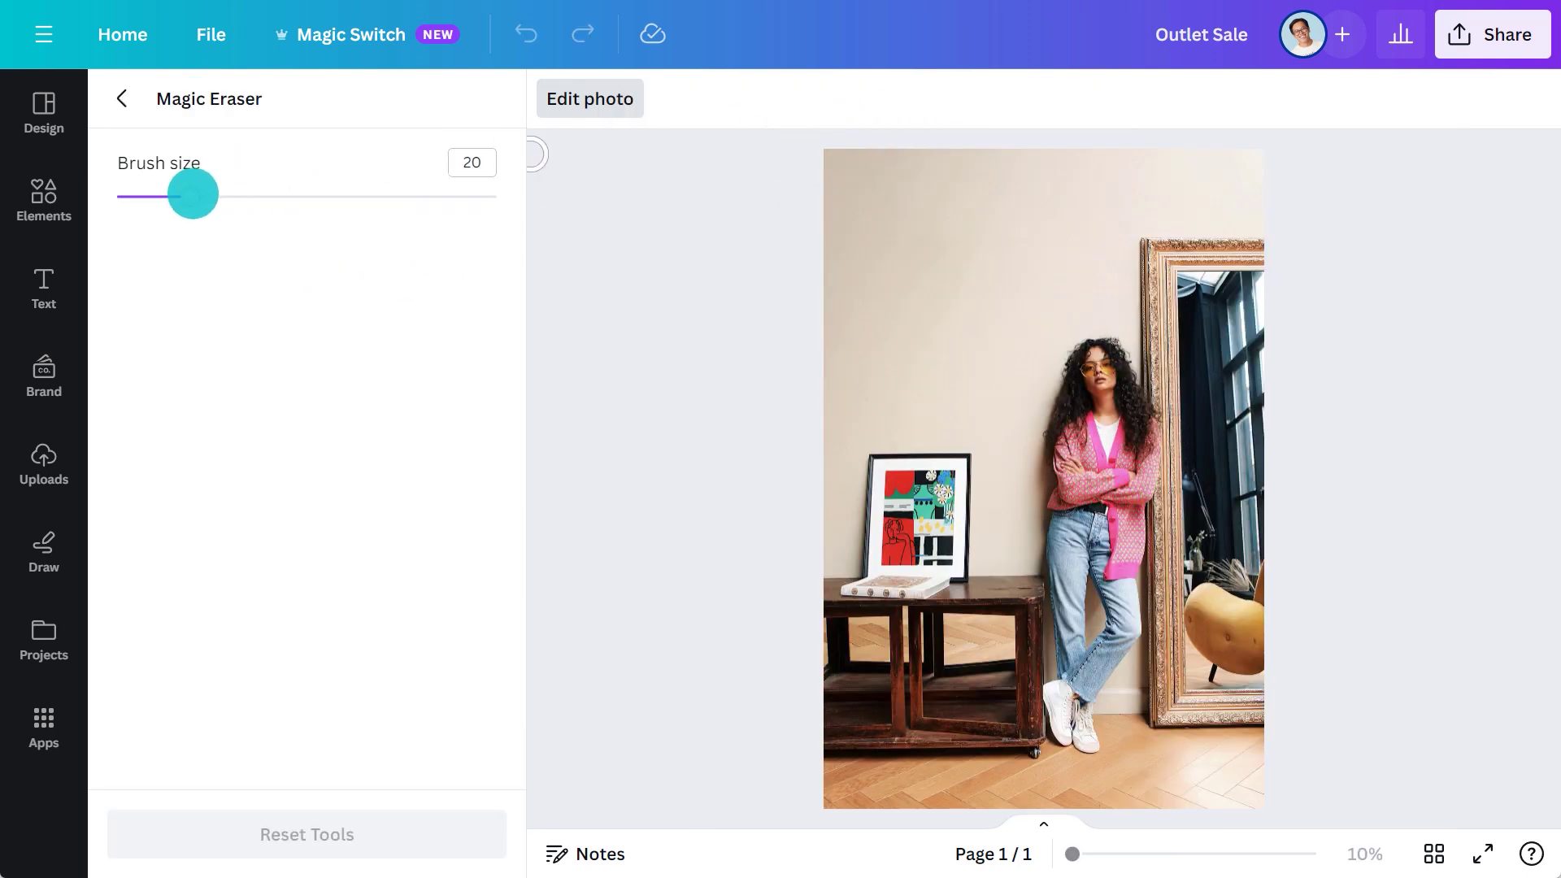
left_click_drag(189, 196, 489, 196)
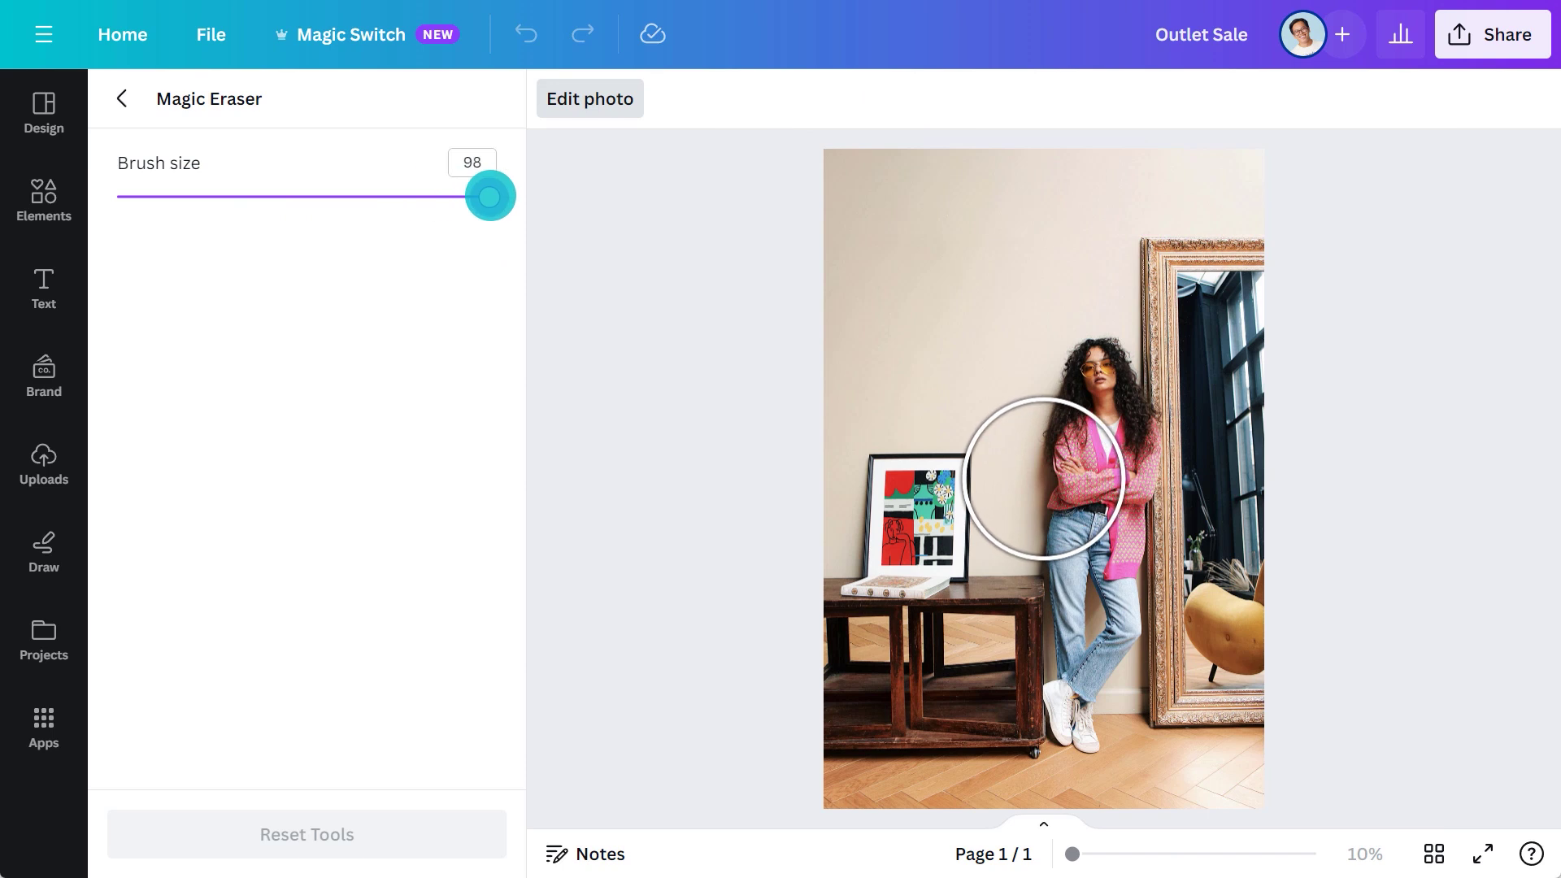
left_click_drag(490, 196, 224, 199)
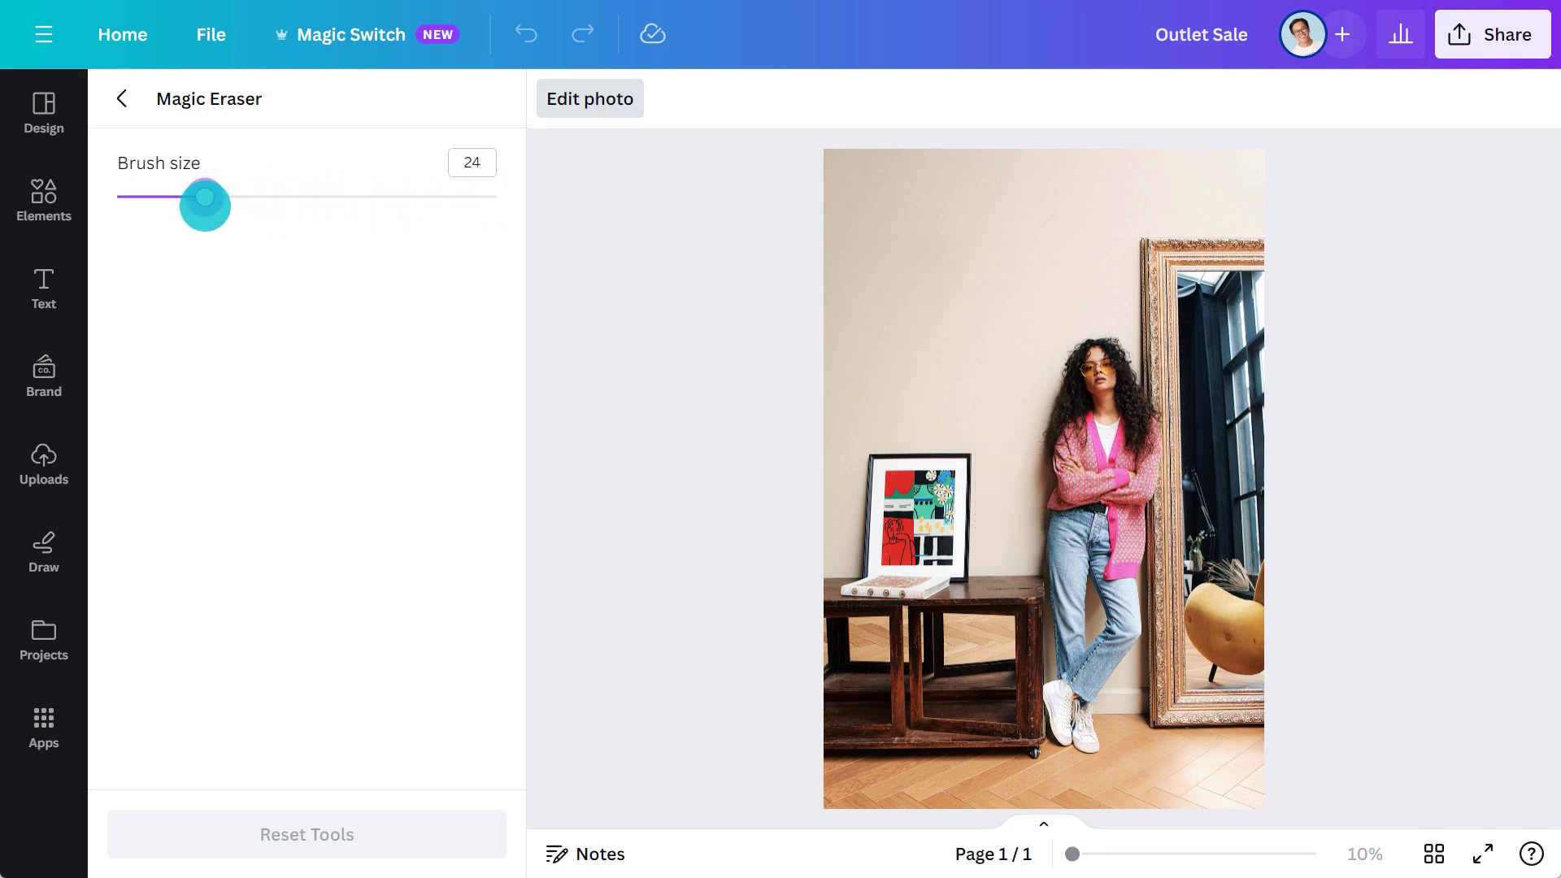
mouse_move(876, 461)
left_mouse_down()
mouse_move(960, 489)
mouse_move(959, 571)
mouse_move(877, 590)
mouse_move(884, 476)
left_mouse_up()
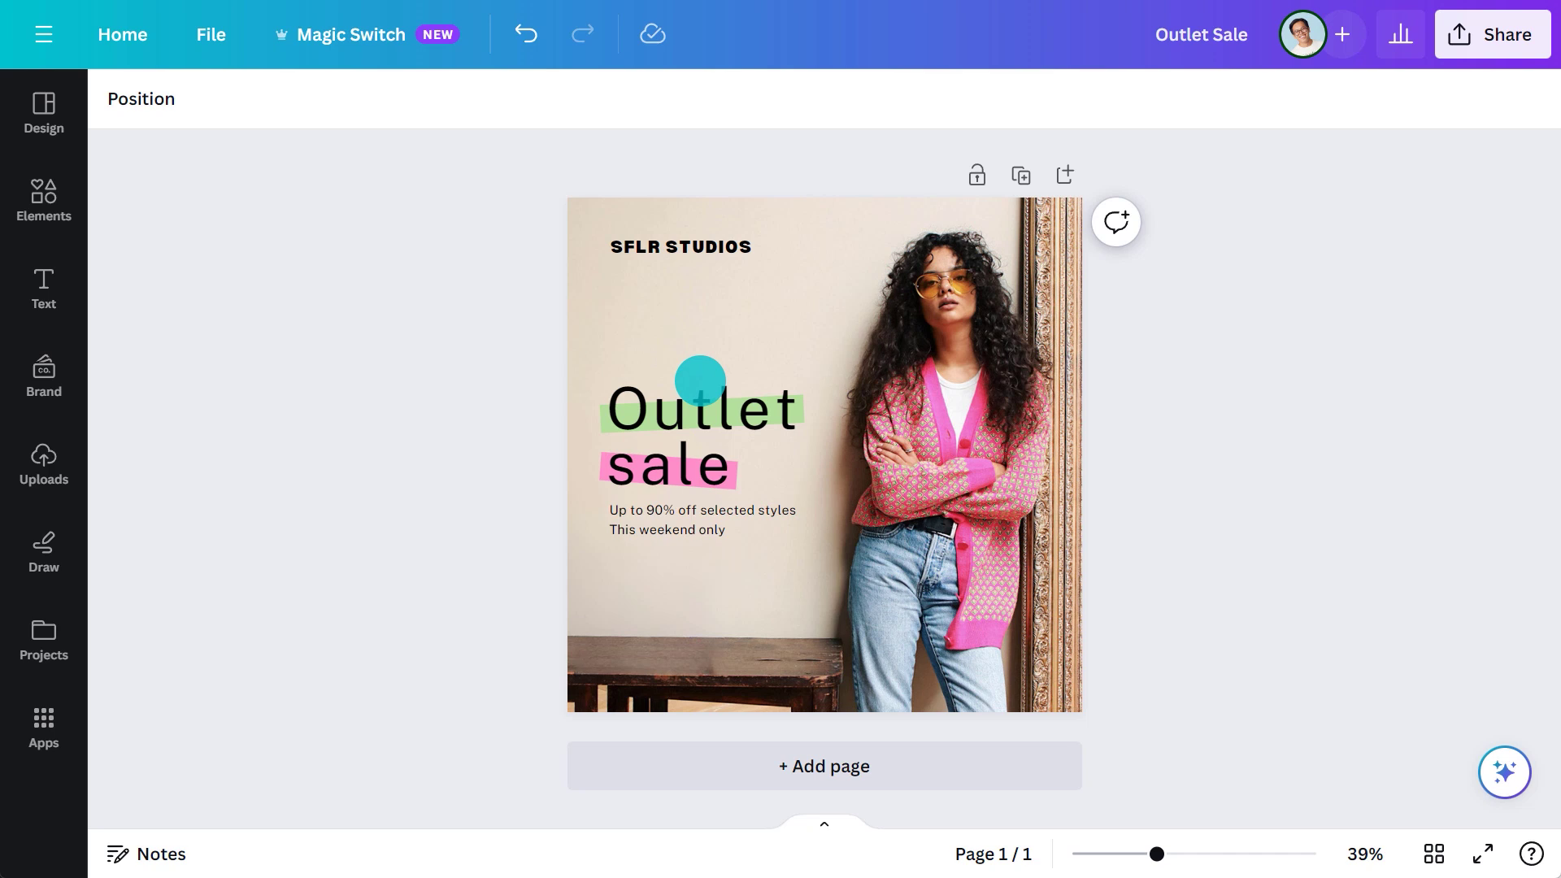
Undo the erase, then strip the photo's background with BG Remover
key("ctrl+z")
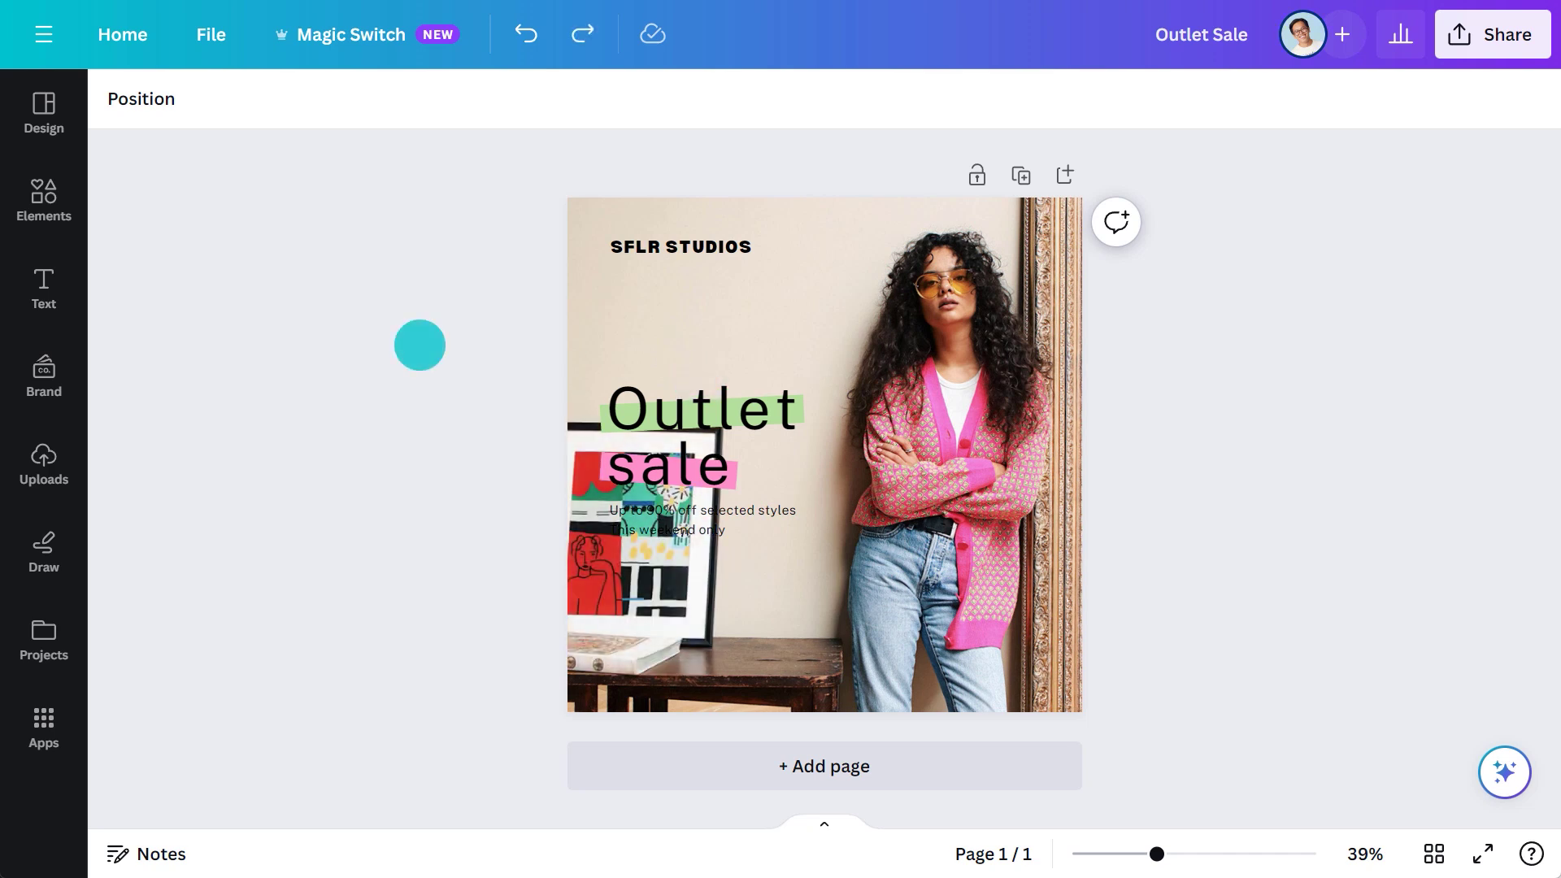
left_click(613, 292)
left_click(175, 99)
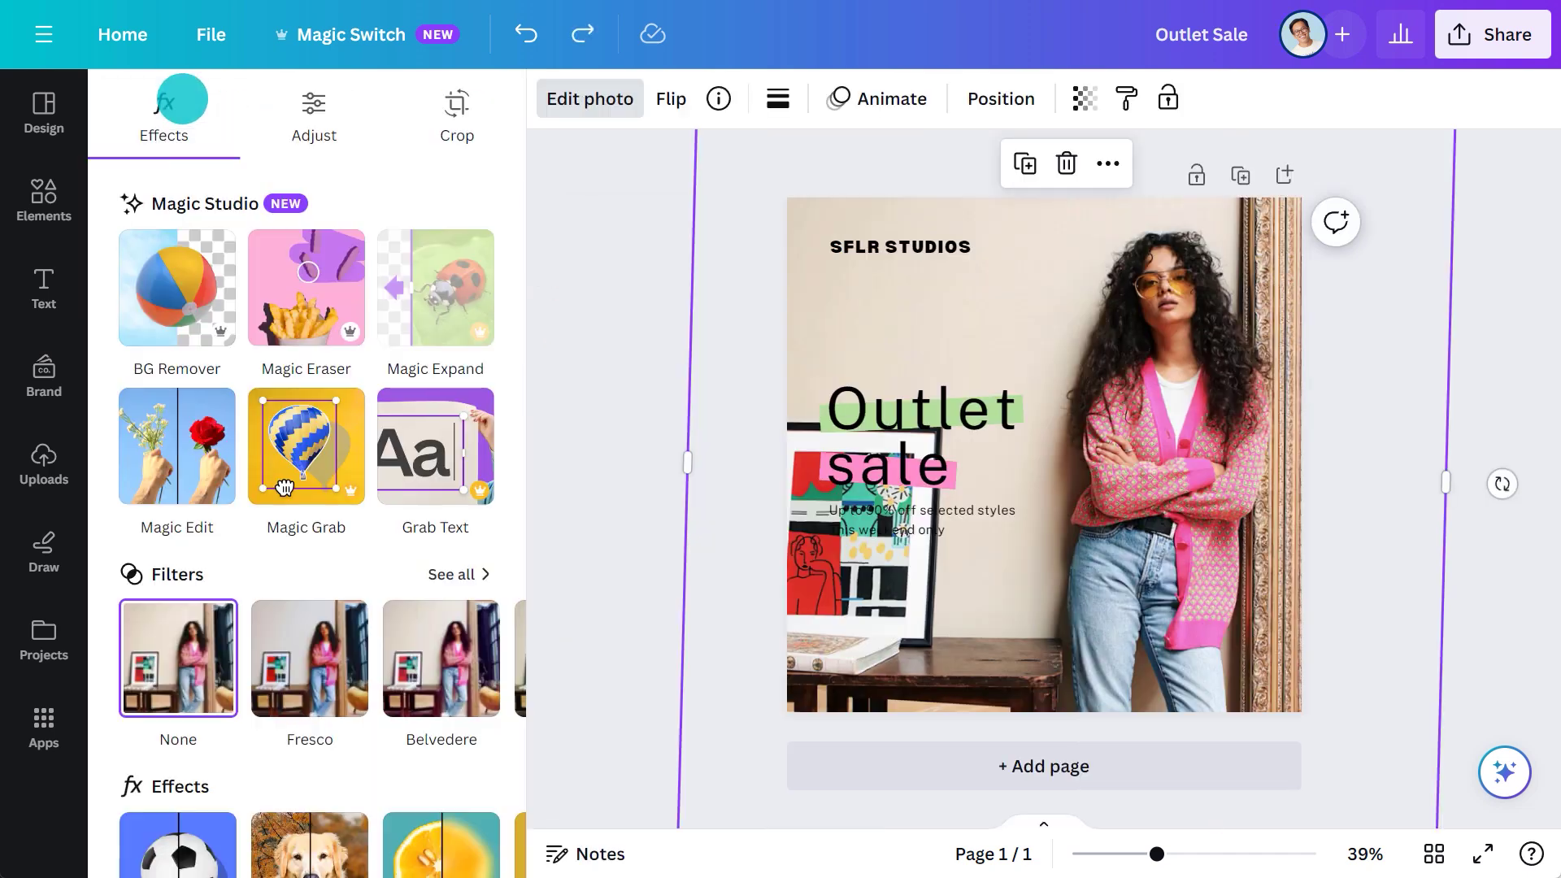
left_click(229, 290)
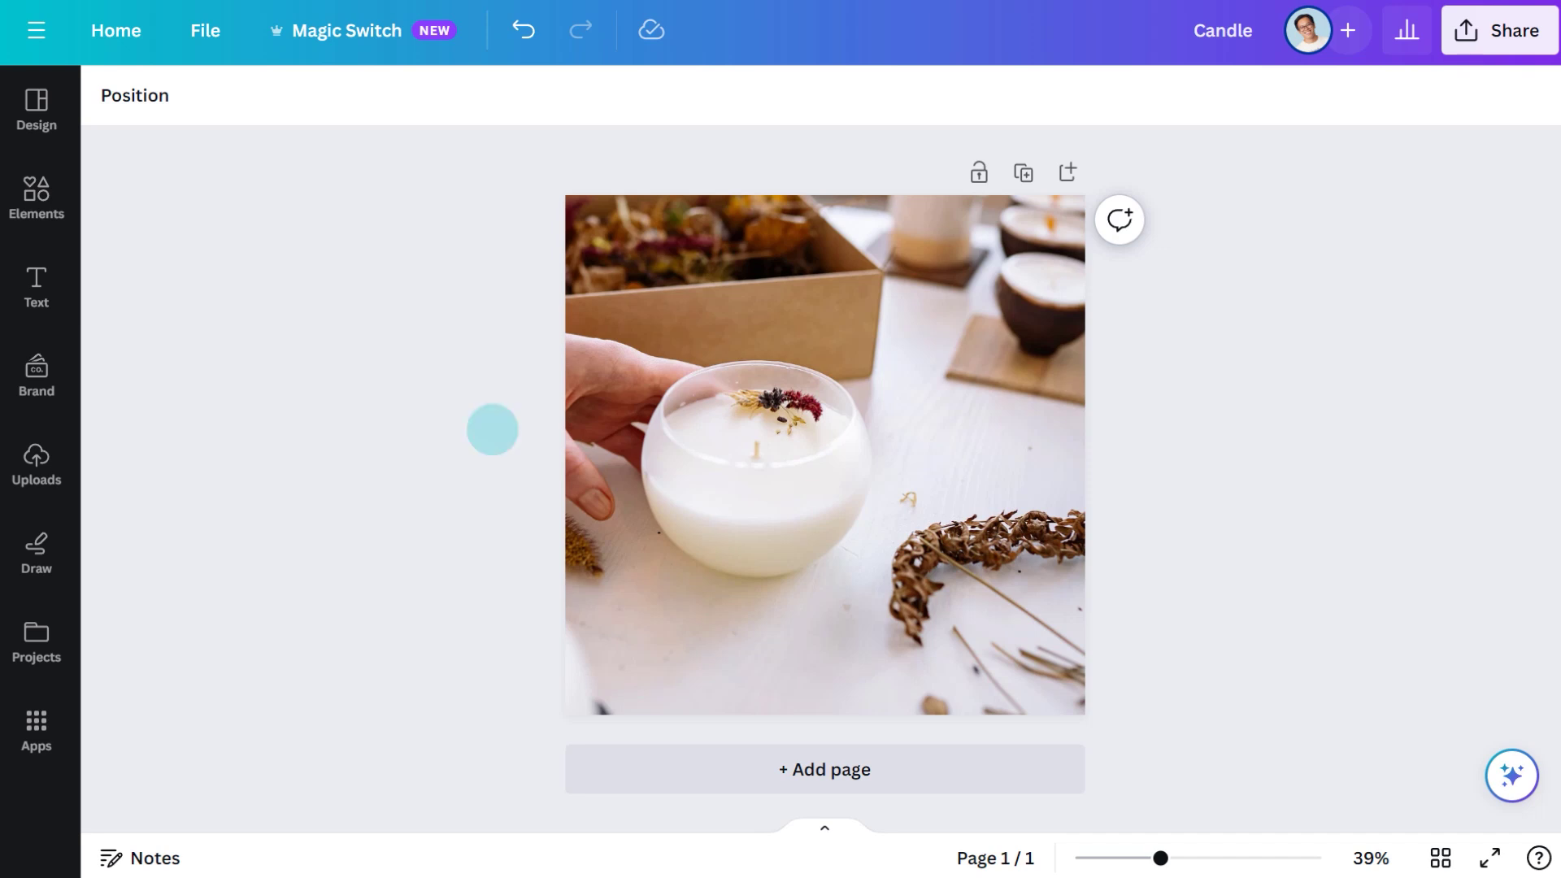
Erase the dried grass stalk and twigs from the candle photo with Magic Eraser at brush size 69
left_click(612, 414)
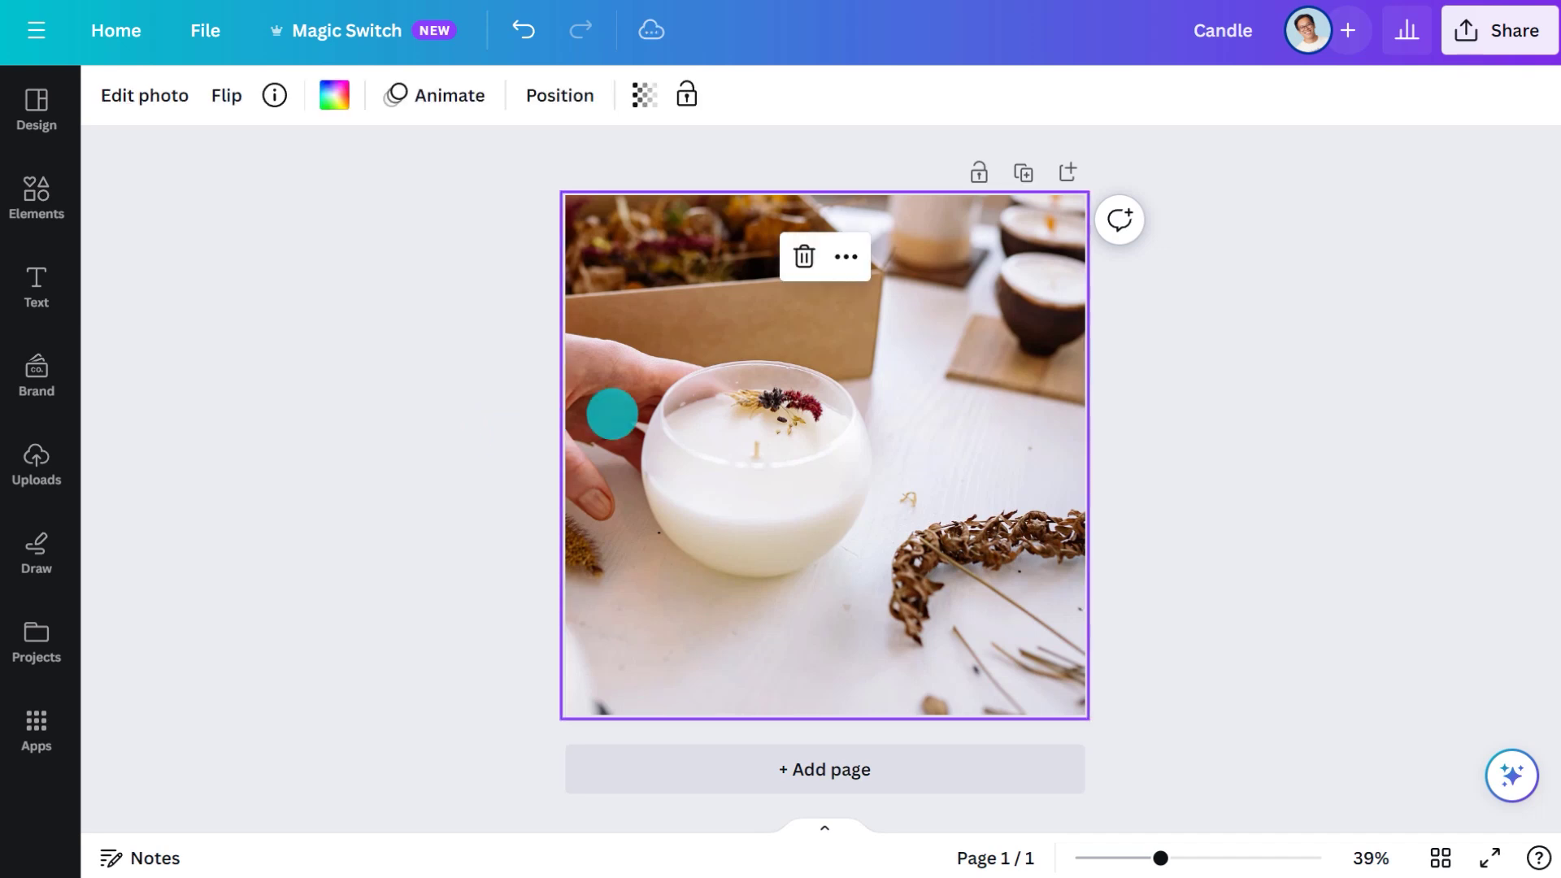
left_click(195, 104)
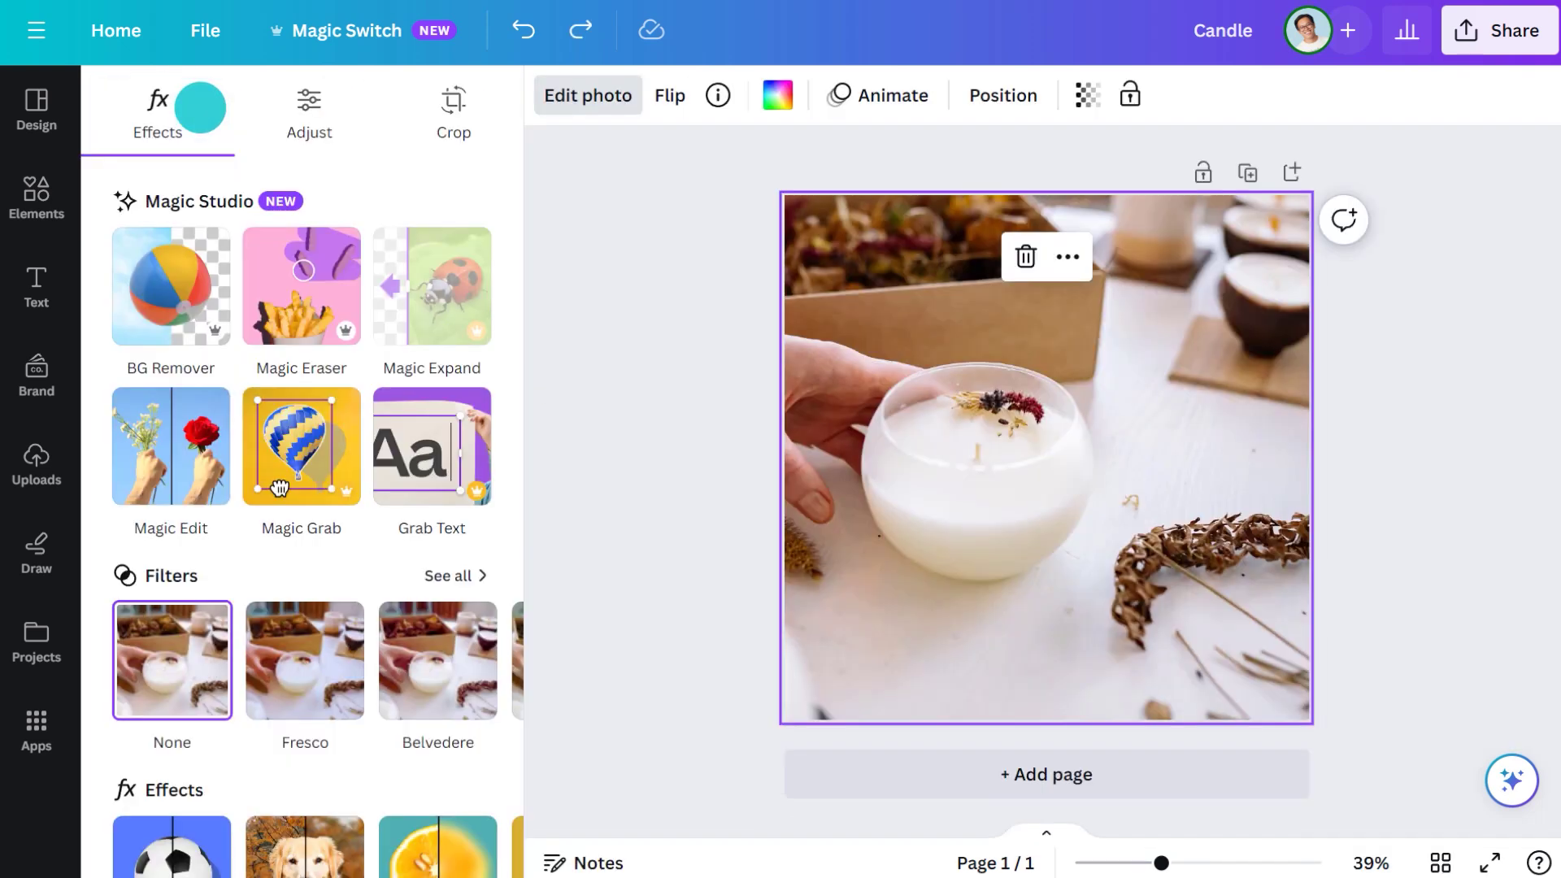
left_click(335, 288)
left_click_drag(187, 196, 375, 197)
left_click(888, 115)
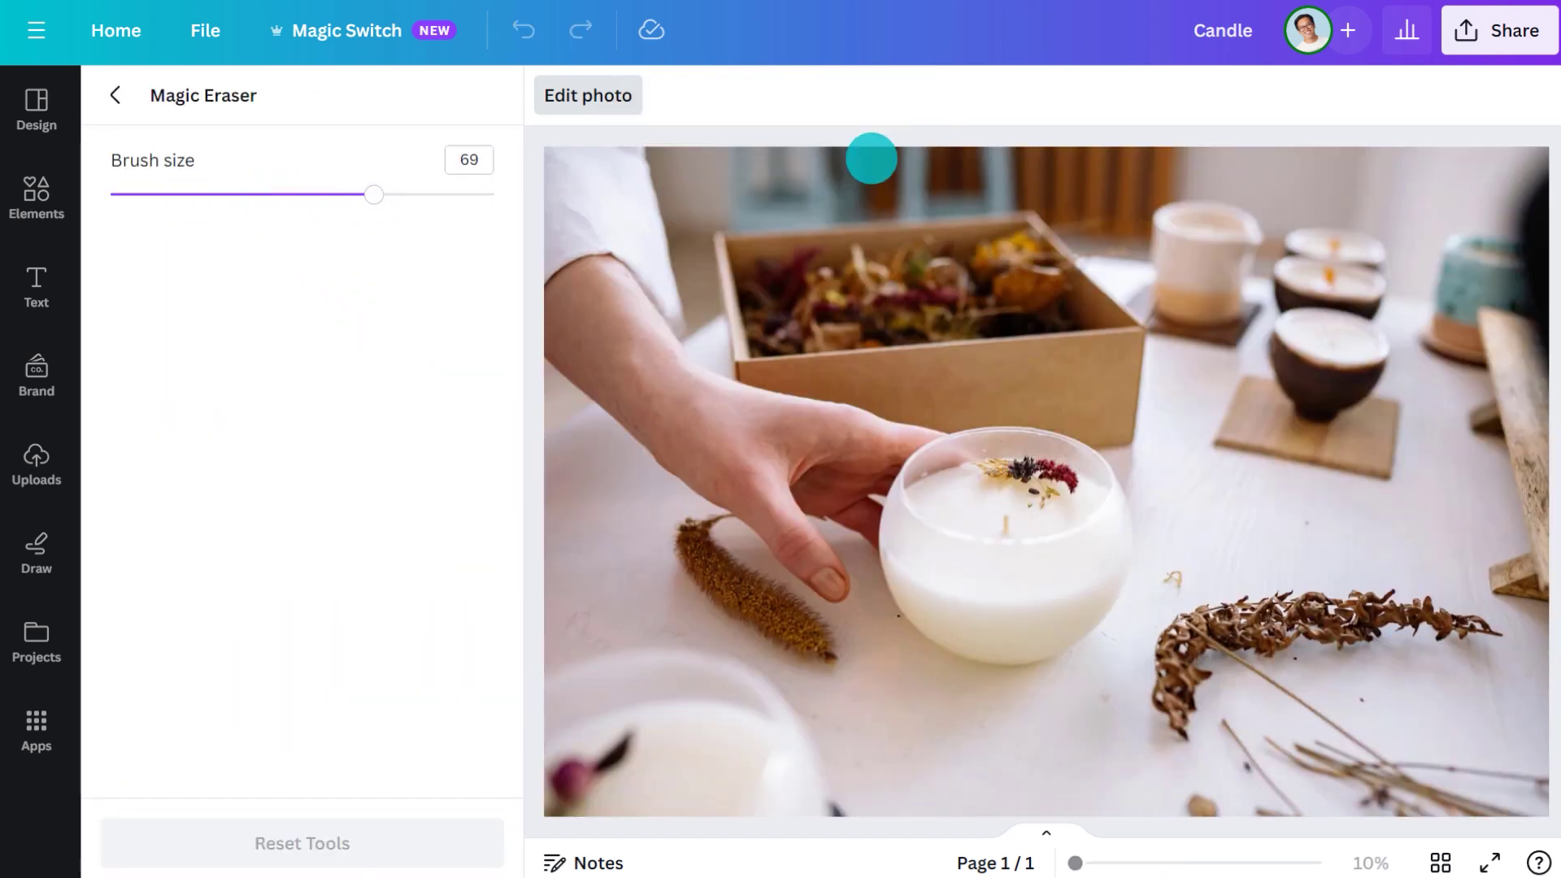
mouse_move(718, 541)
left_mouse_down()
mouse_move(717, 604)
mouse_move(785, 655)
mouse_move(1089, 737)
mouse_move(1218, 617)
mouse_move(1497, 674)
mouse_move(1007, 790)
mouse_move(593, 782)
mouse_move(698, 682)
mouse_move(691, 715)
left_mouse_up()
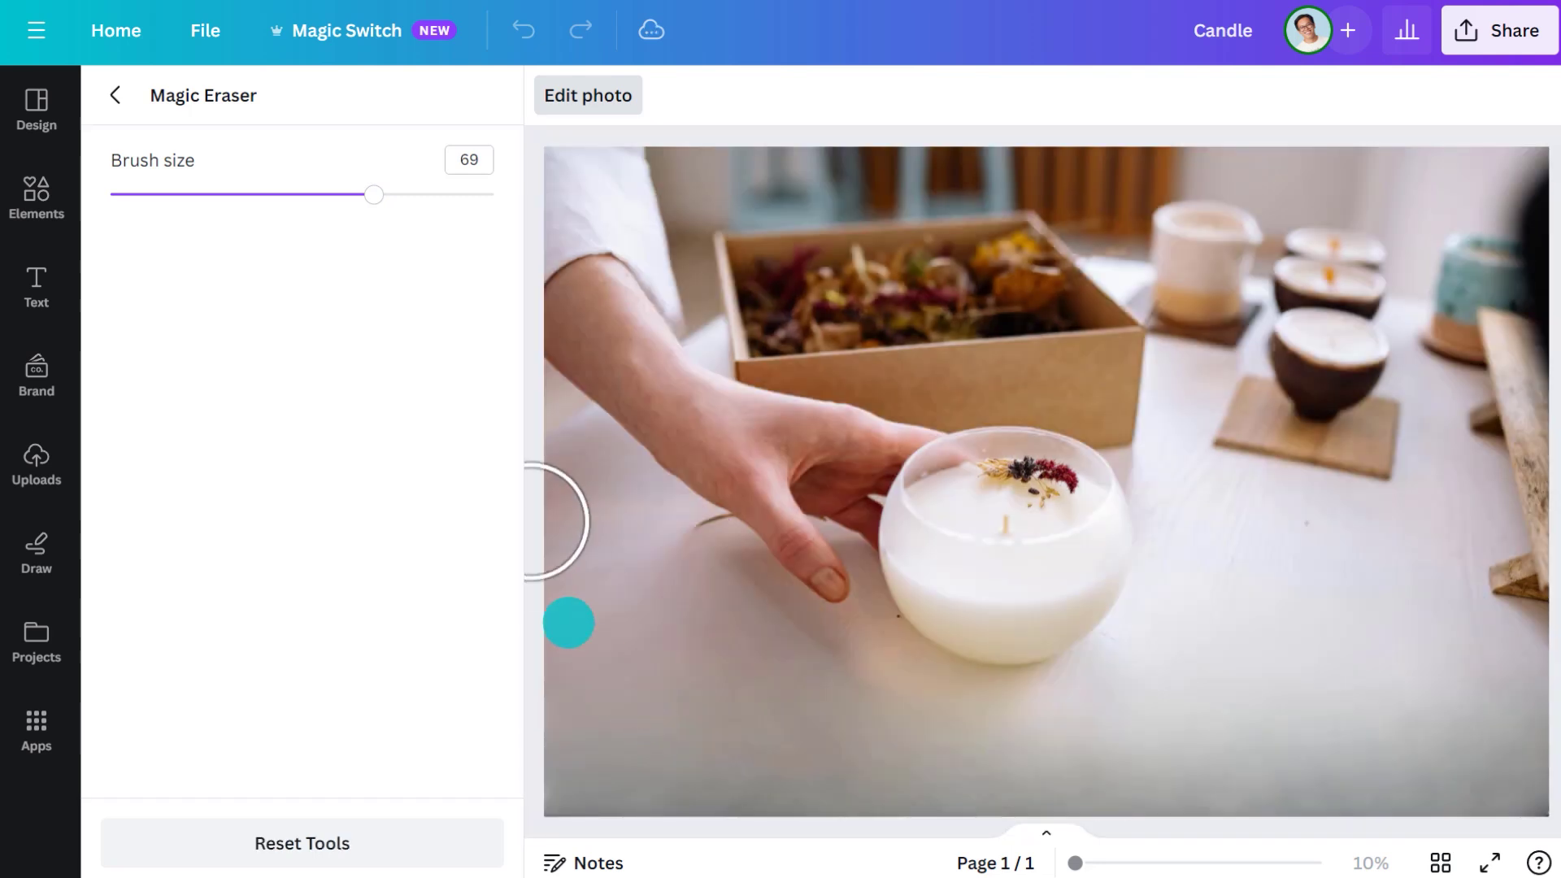
left_click(119, 95)
left_click(418, 453)
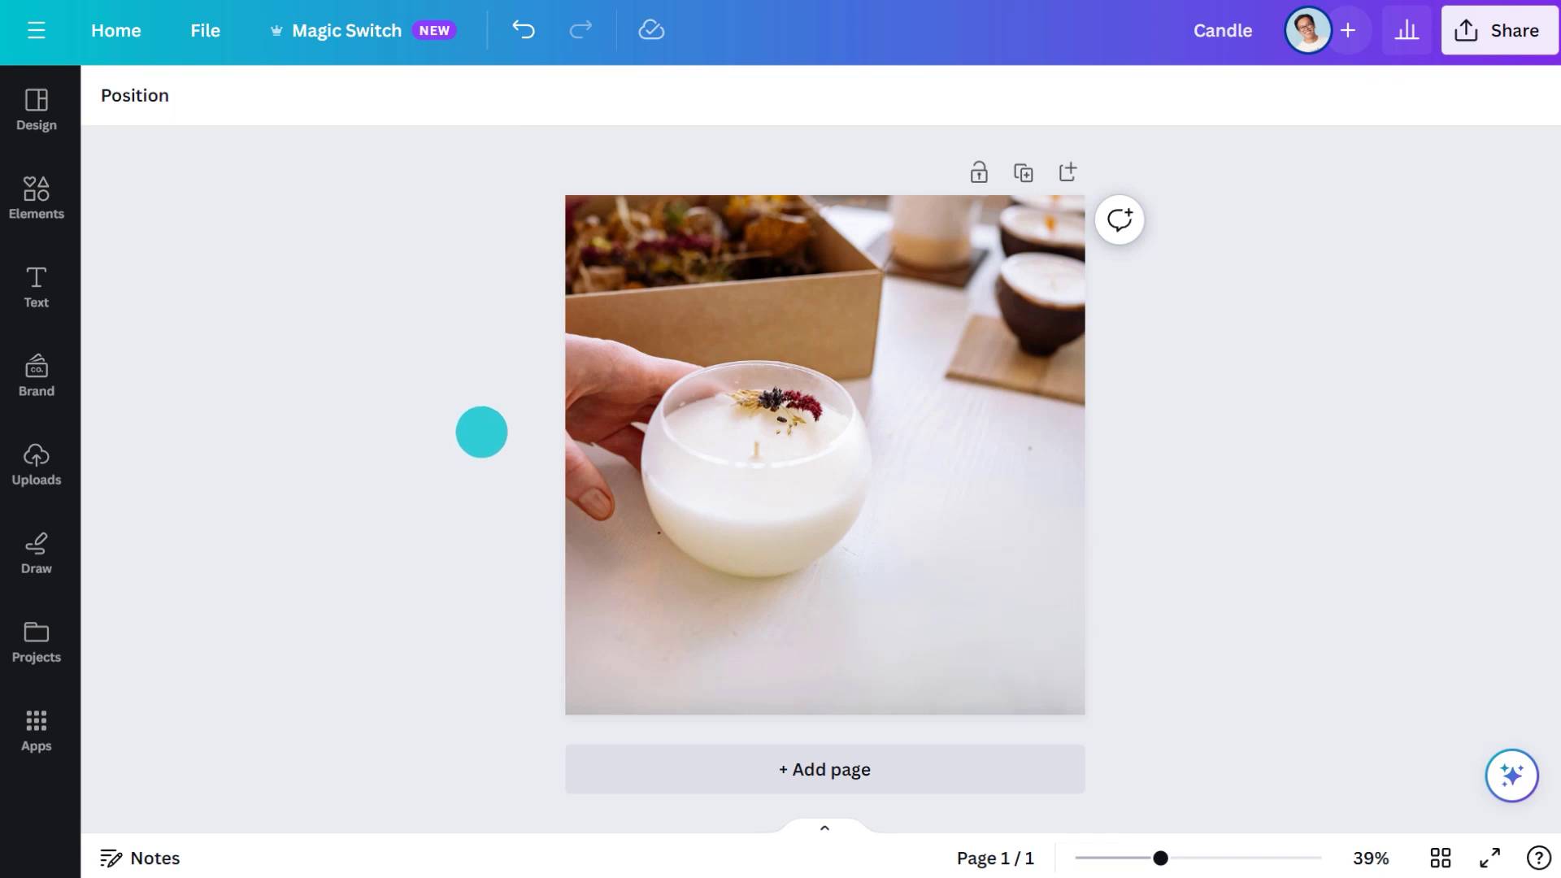
left_click(603, 391)
Set the candle photo's Background area saturation to -100 in Adjust
left_click(144, 95)
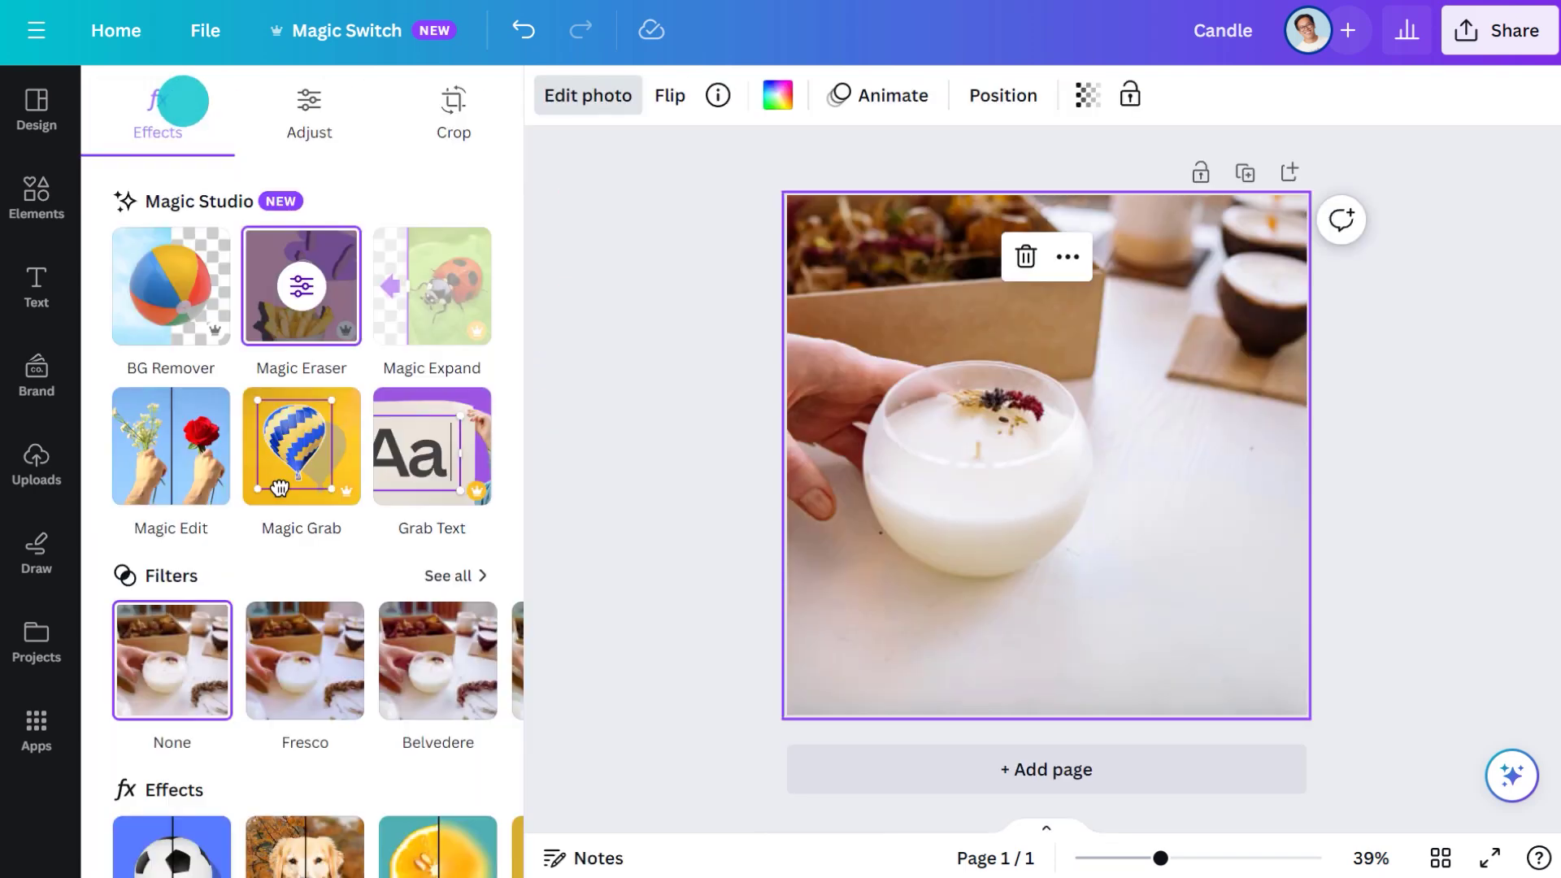
left_click(313, 114)
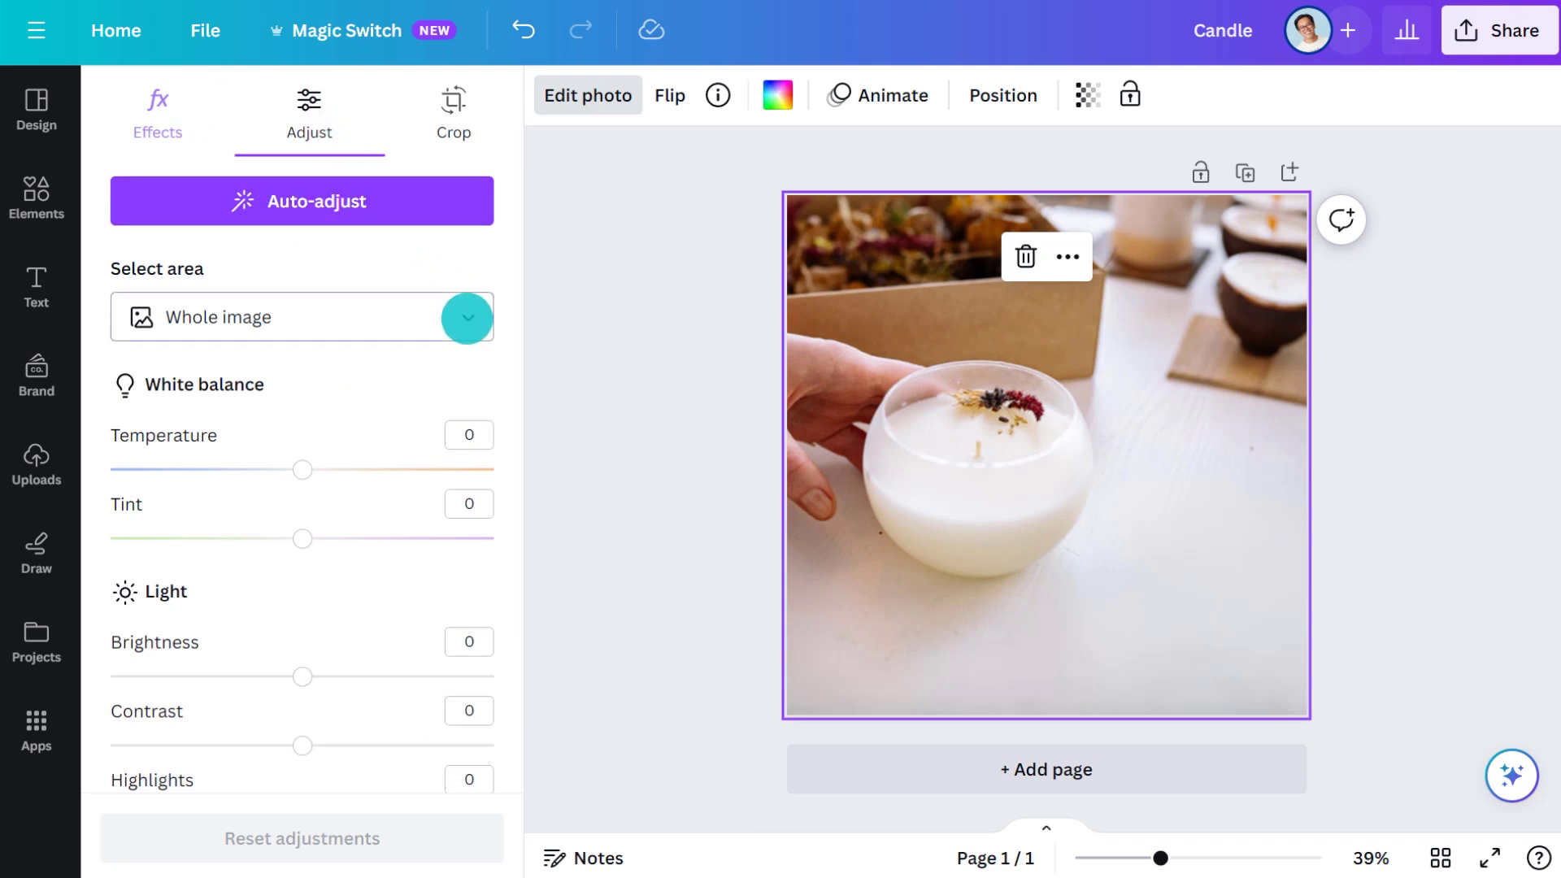
left_click(468, 317)
left_click(480, 486)
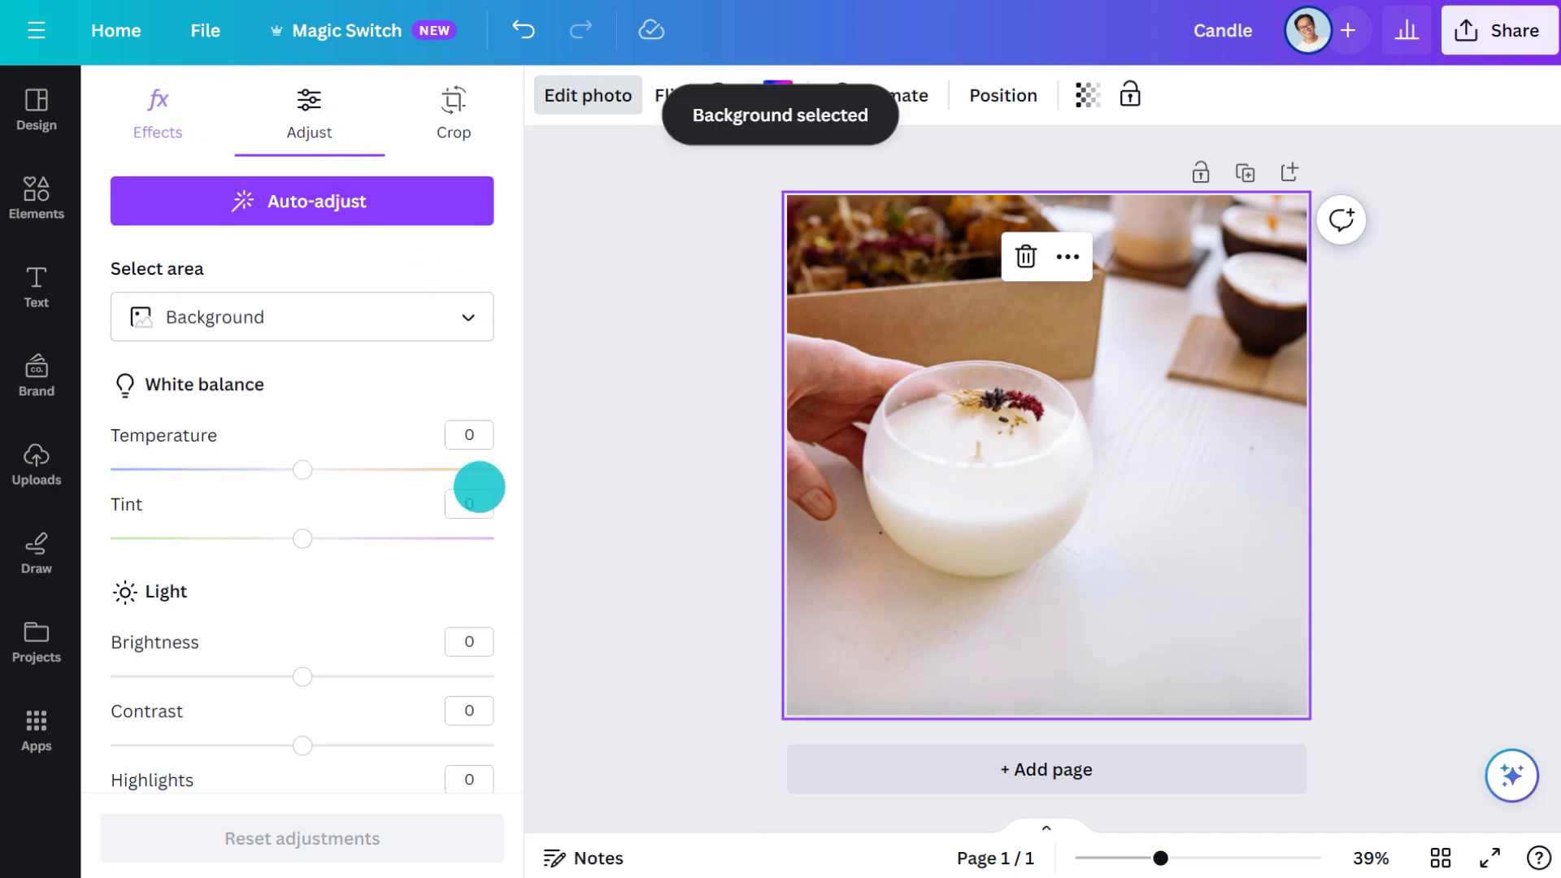
scroll(479, 487, "down", 7)
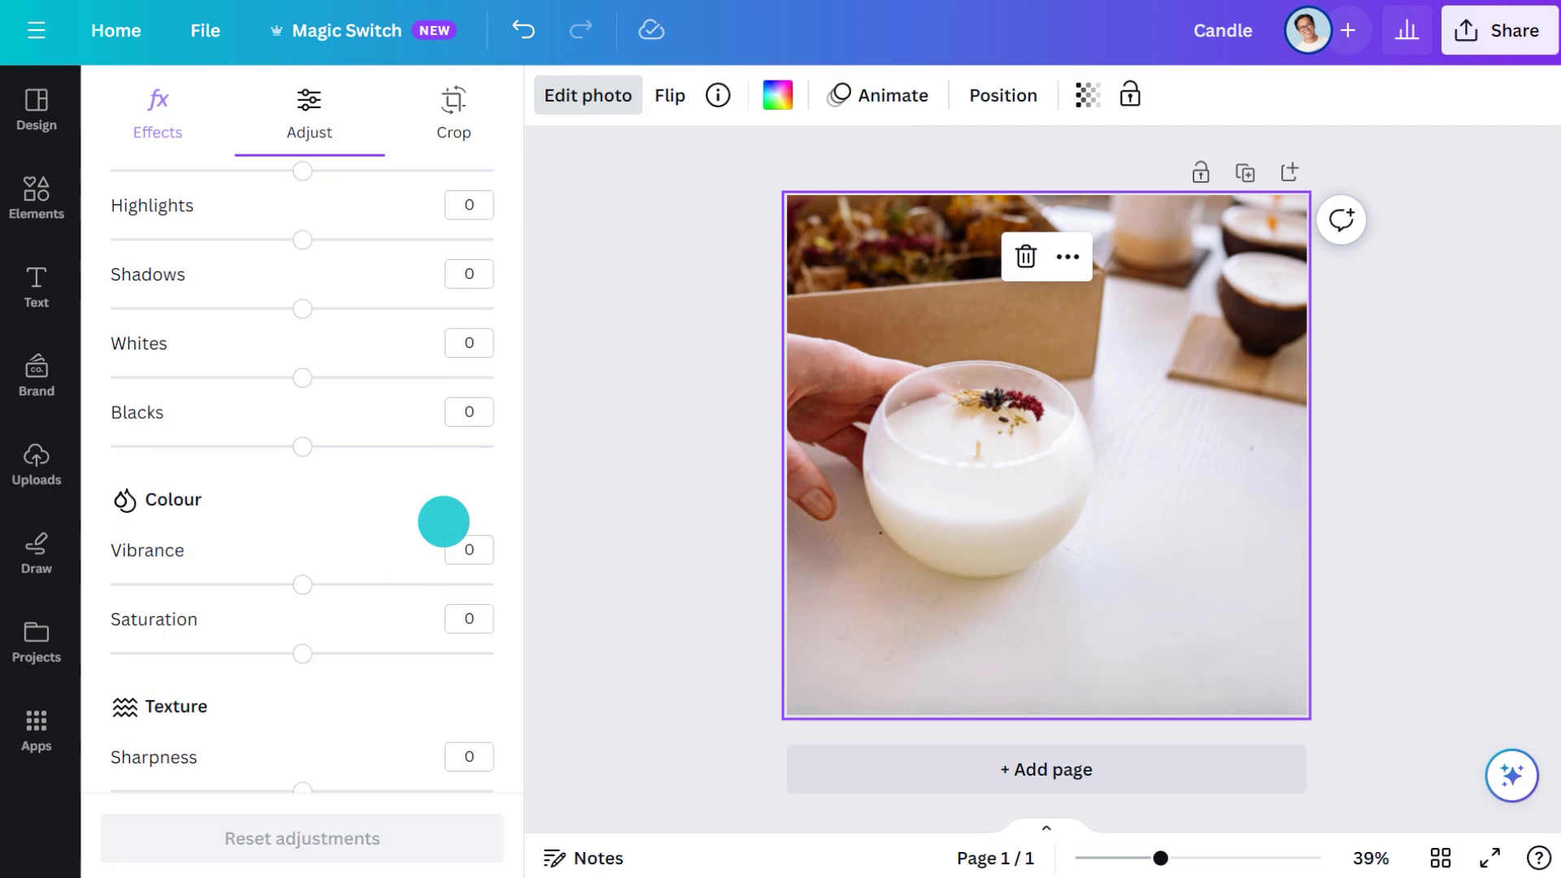
left_click_drag(286, 654, 186, 656)
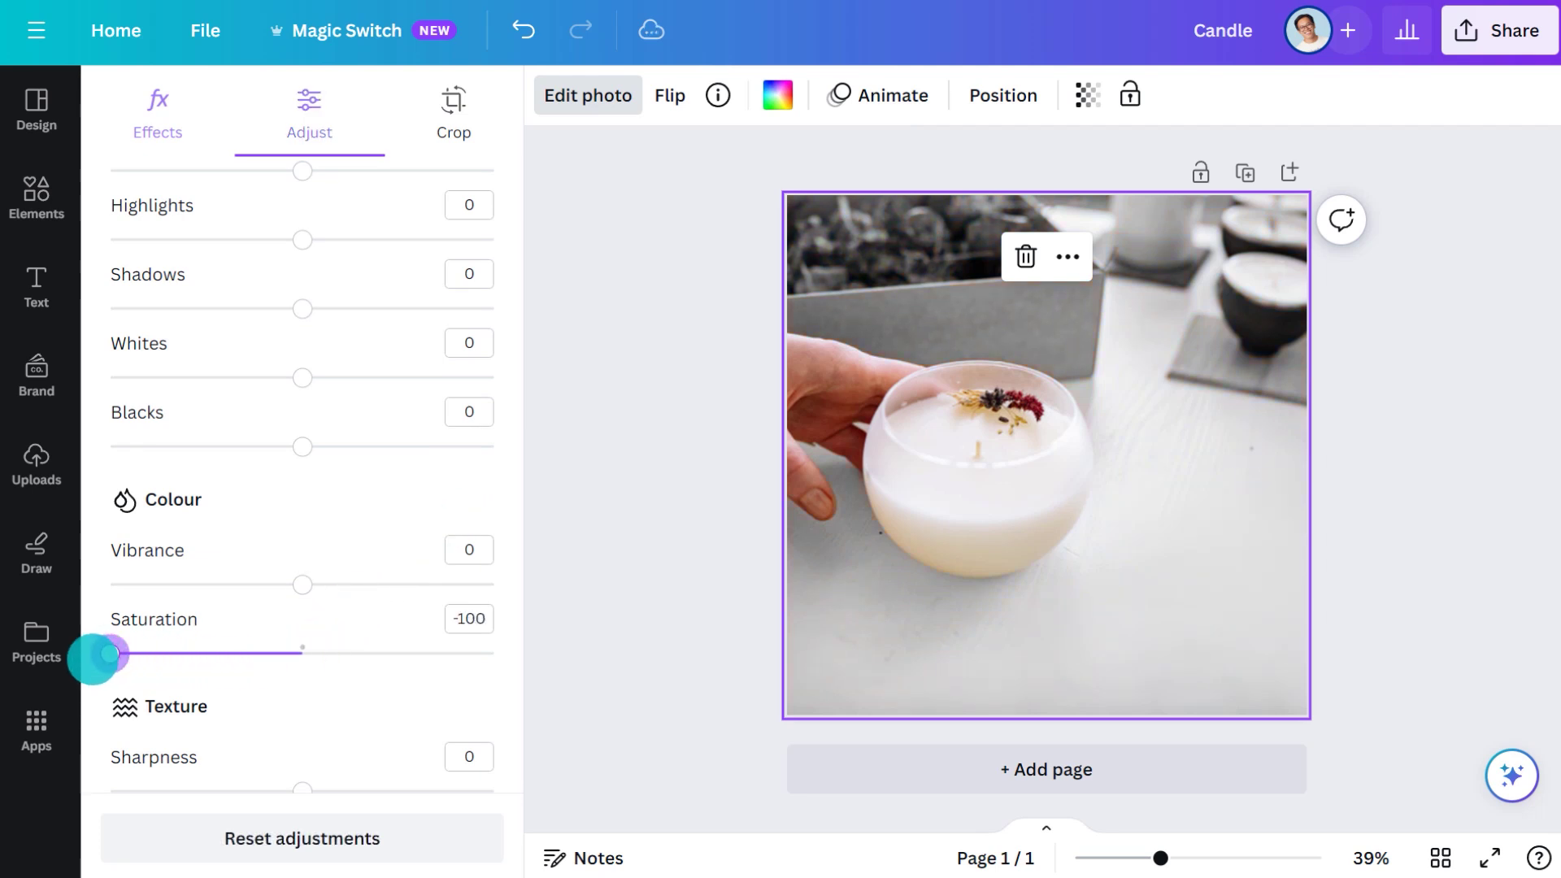
left_click(470, 392)
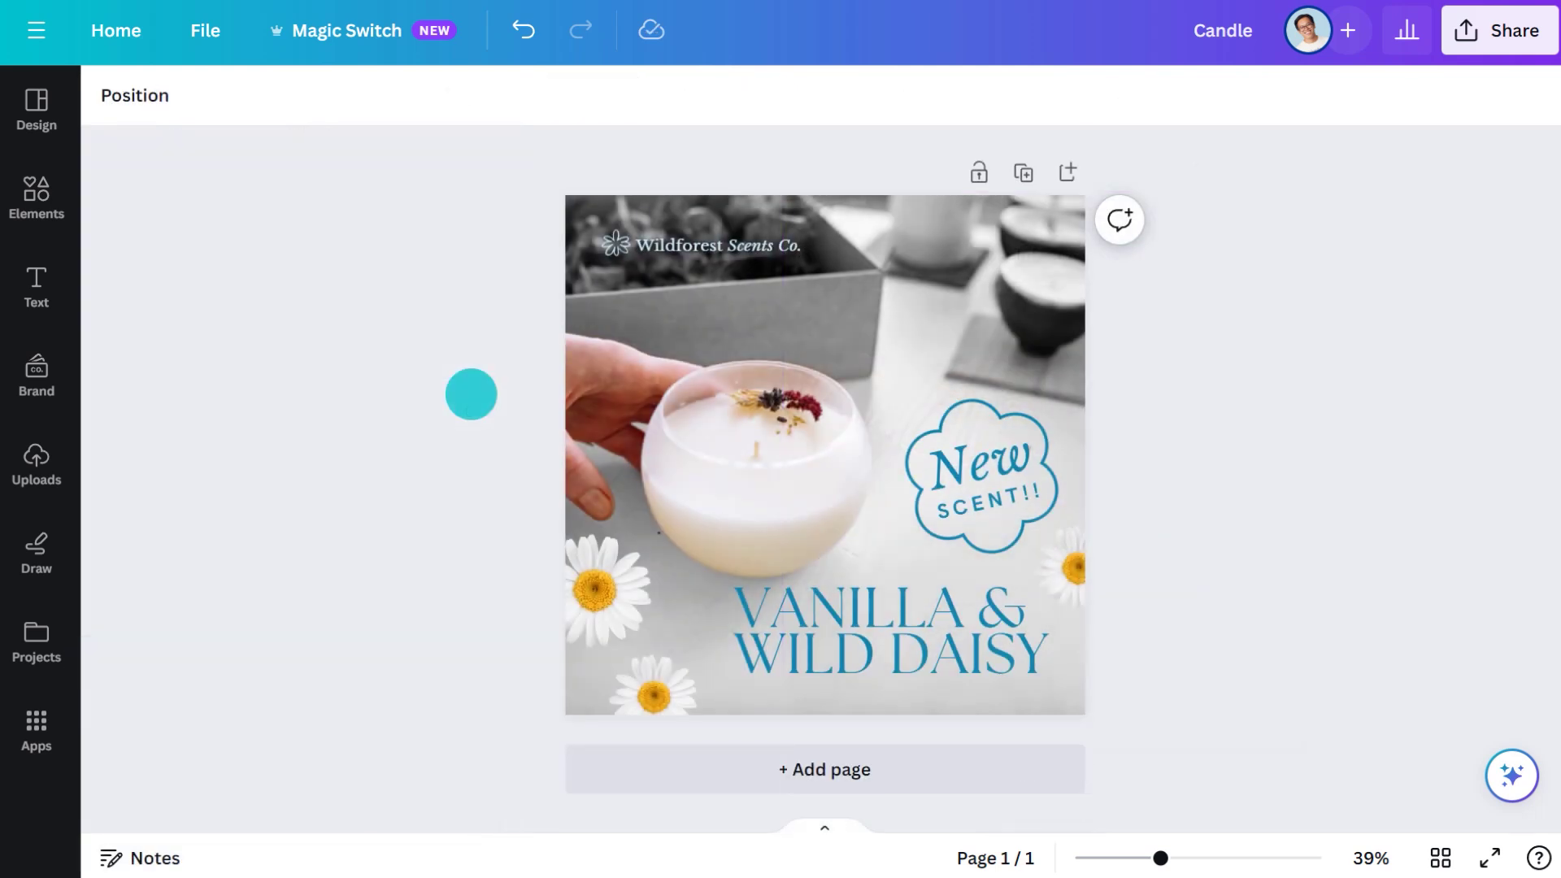
Reopen the candle photo's Adjust settings
left_click(628, 323)
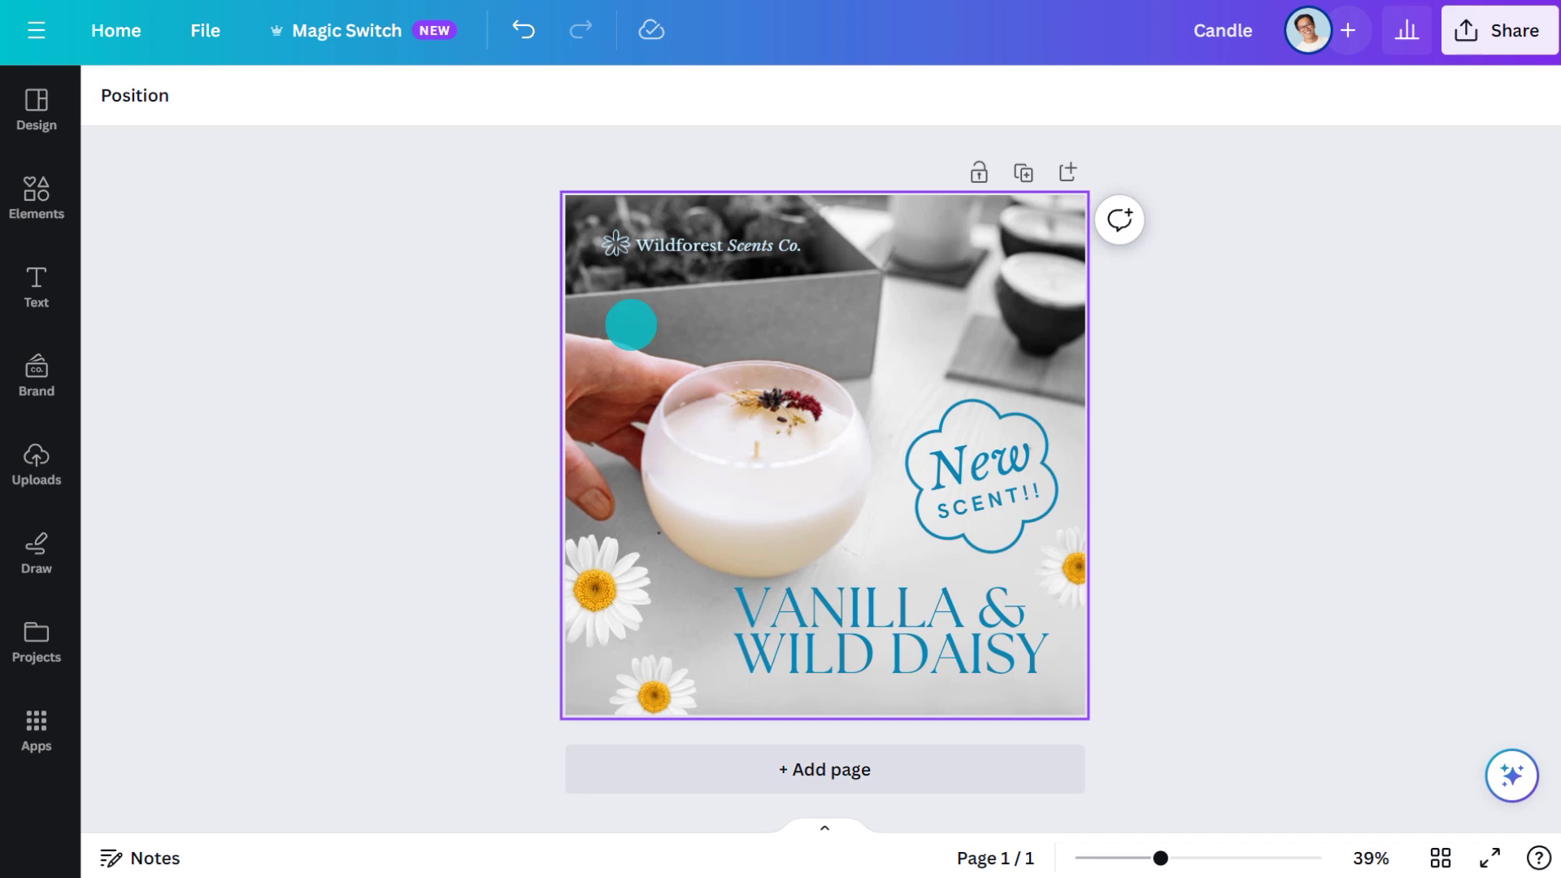
left_click(185, 95)
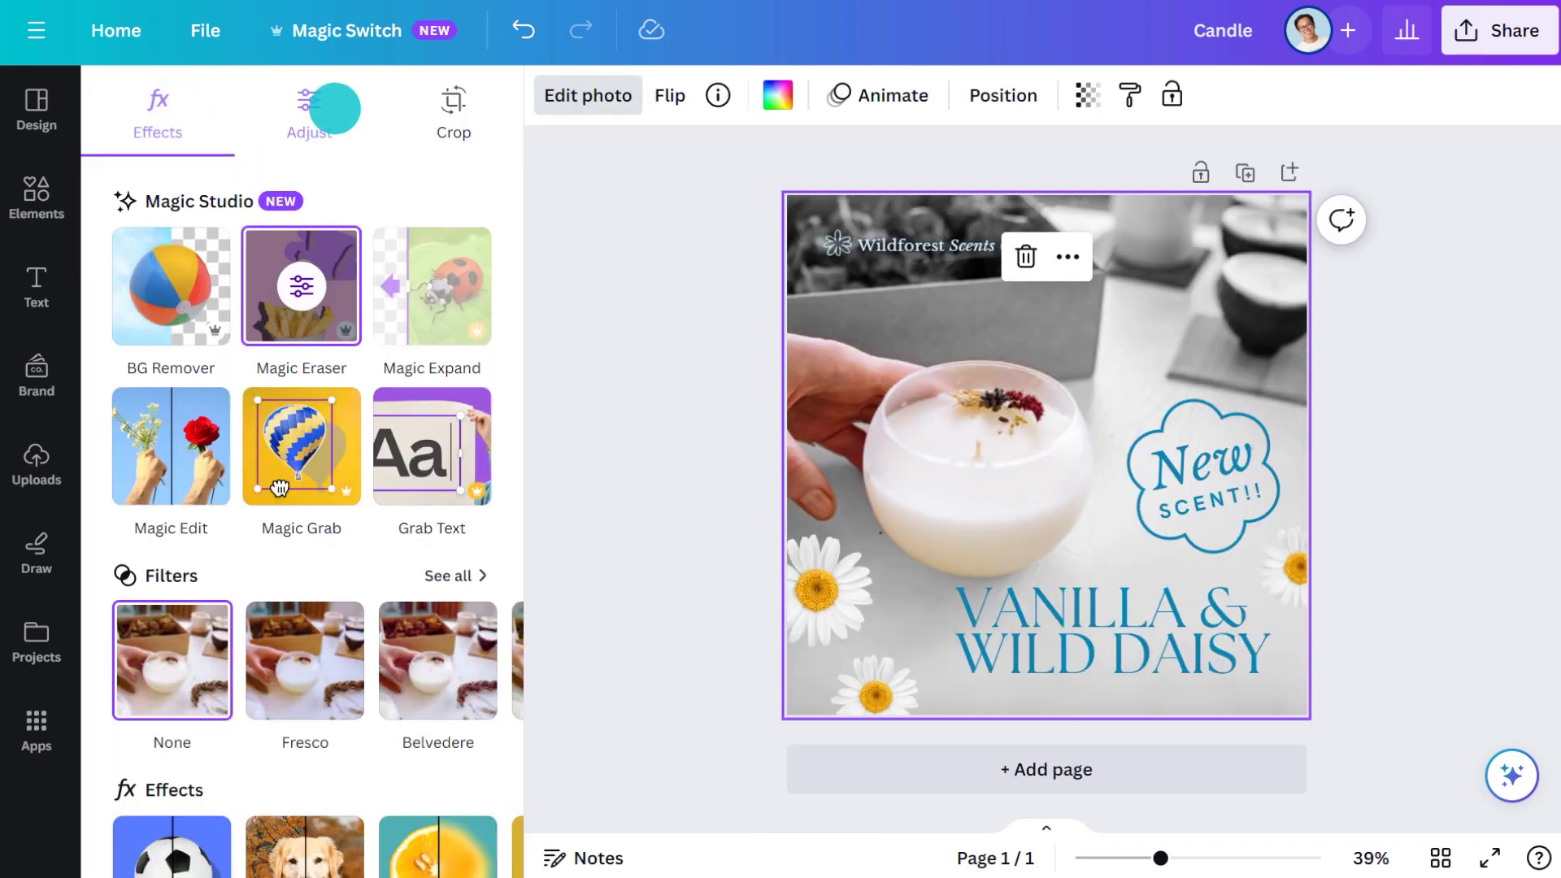
left_click(335, 110)
scroll(508, 342, "down", 10)
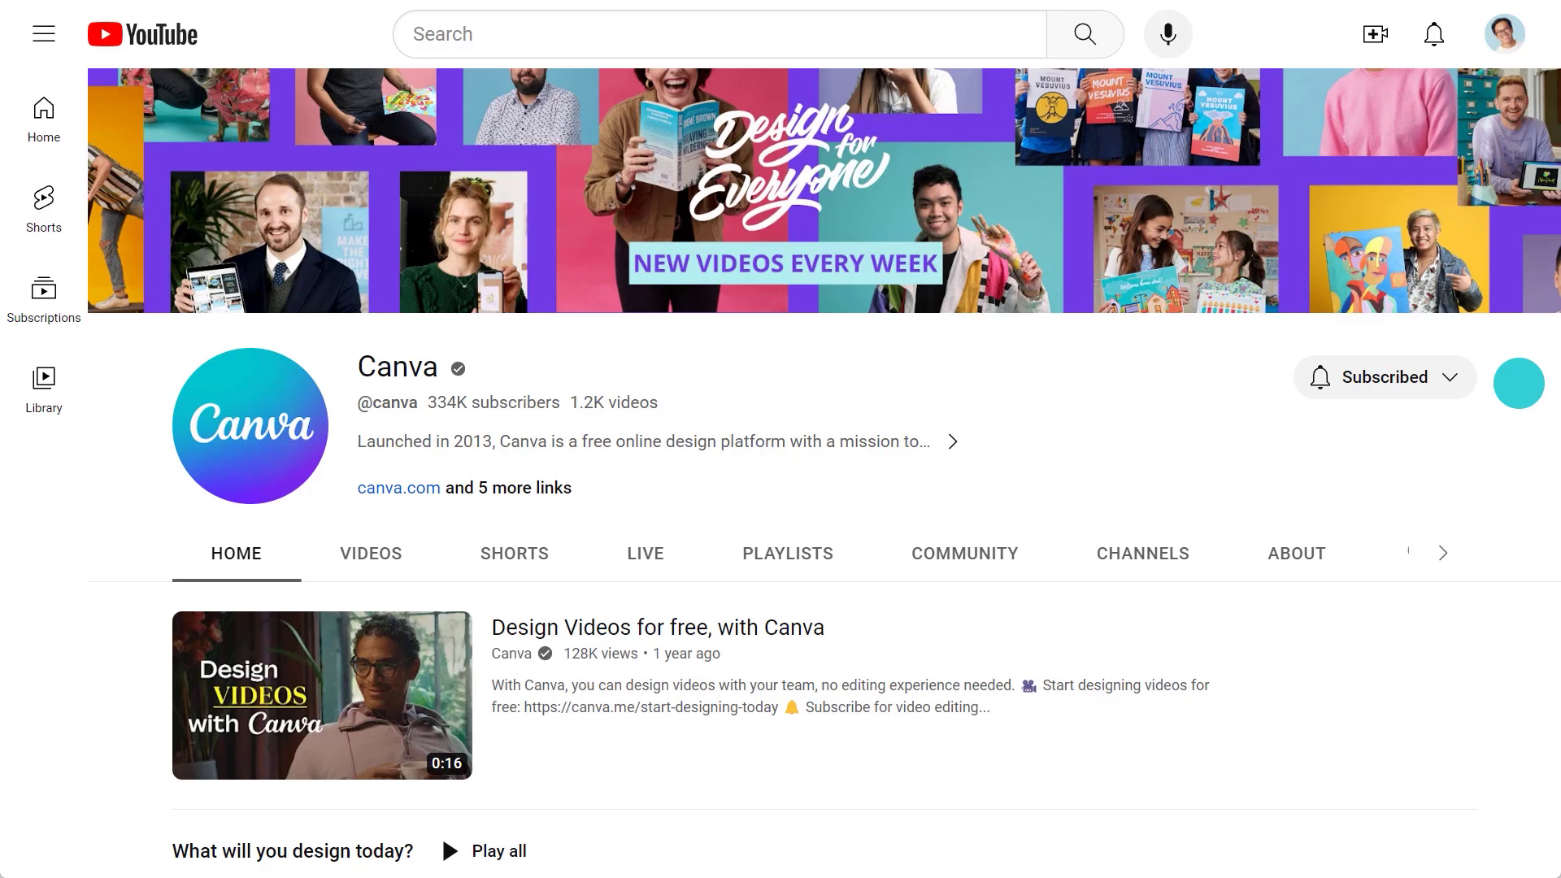
Open the 'Tips from the team at Canva' playlist from the Canva channel Home tab and scroll it
scroll(1519, 383, "down", 5)
scroll(1518, 383, "down", 7)
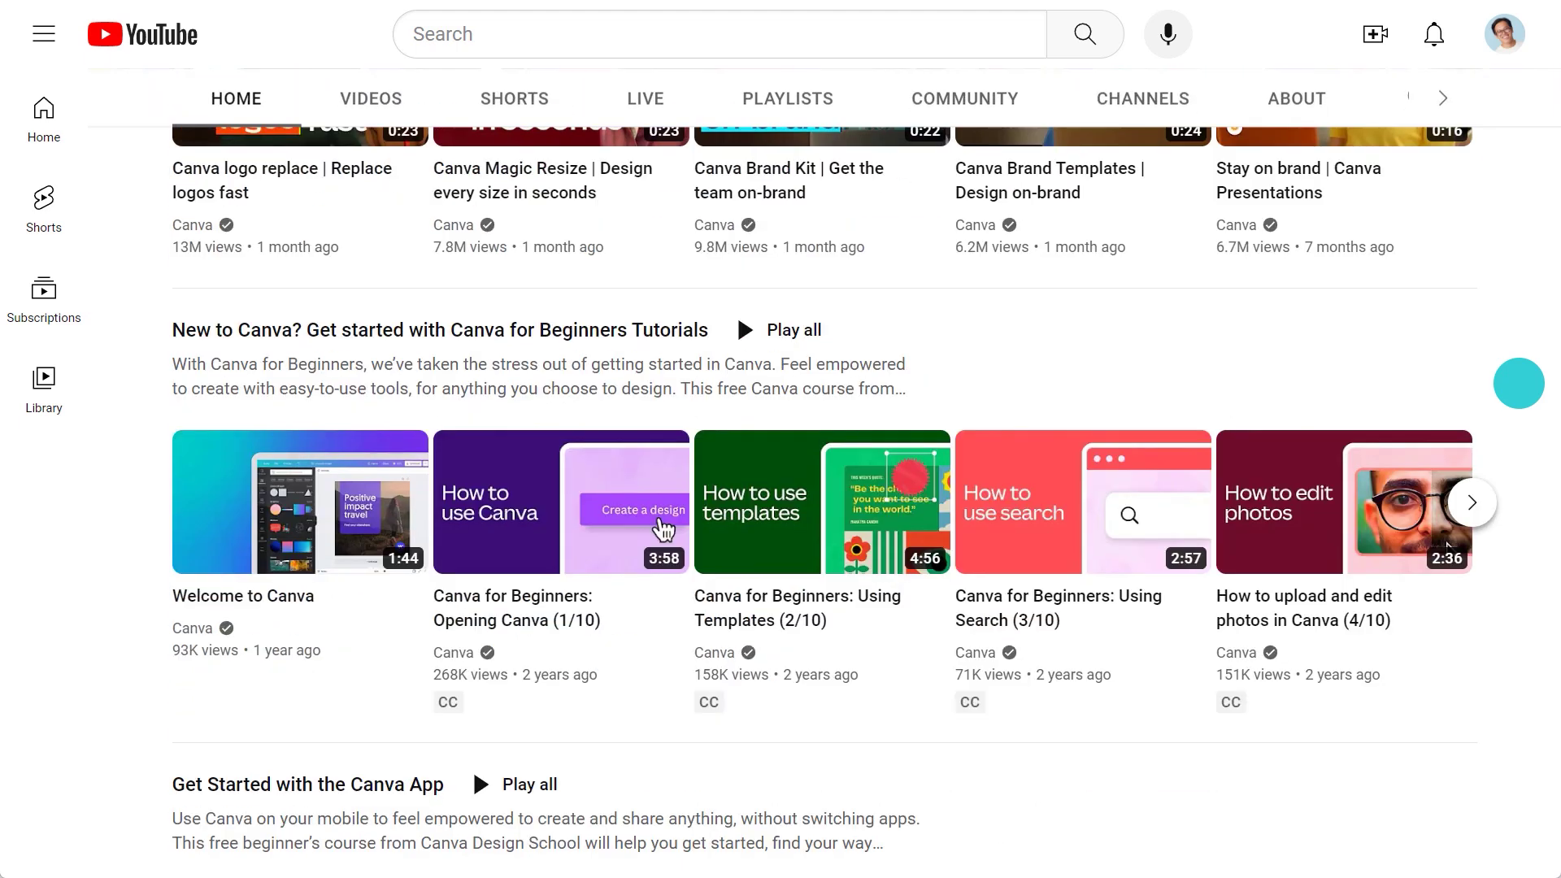
scroll(1519, 382, "down", 10)
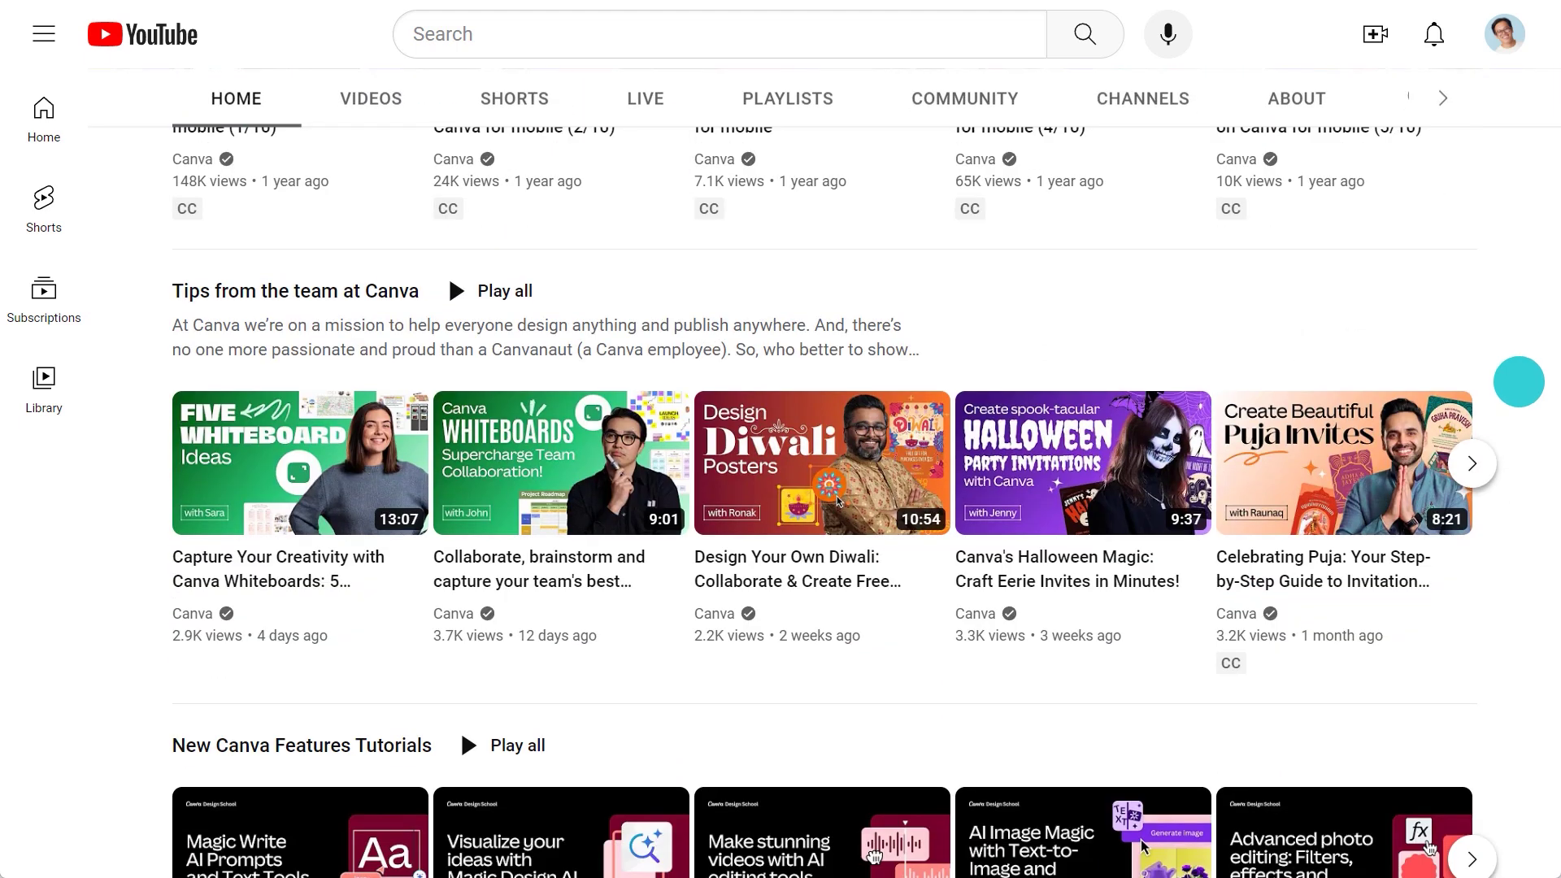
left_click(390, 292)
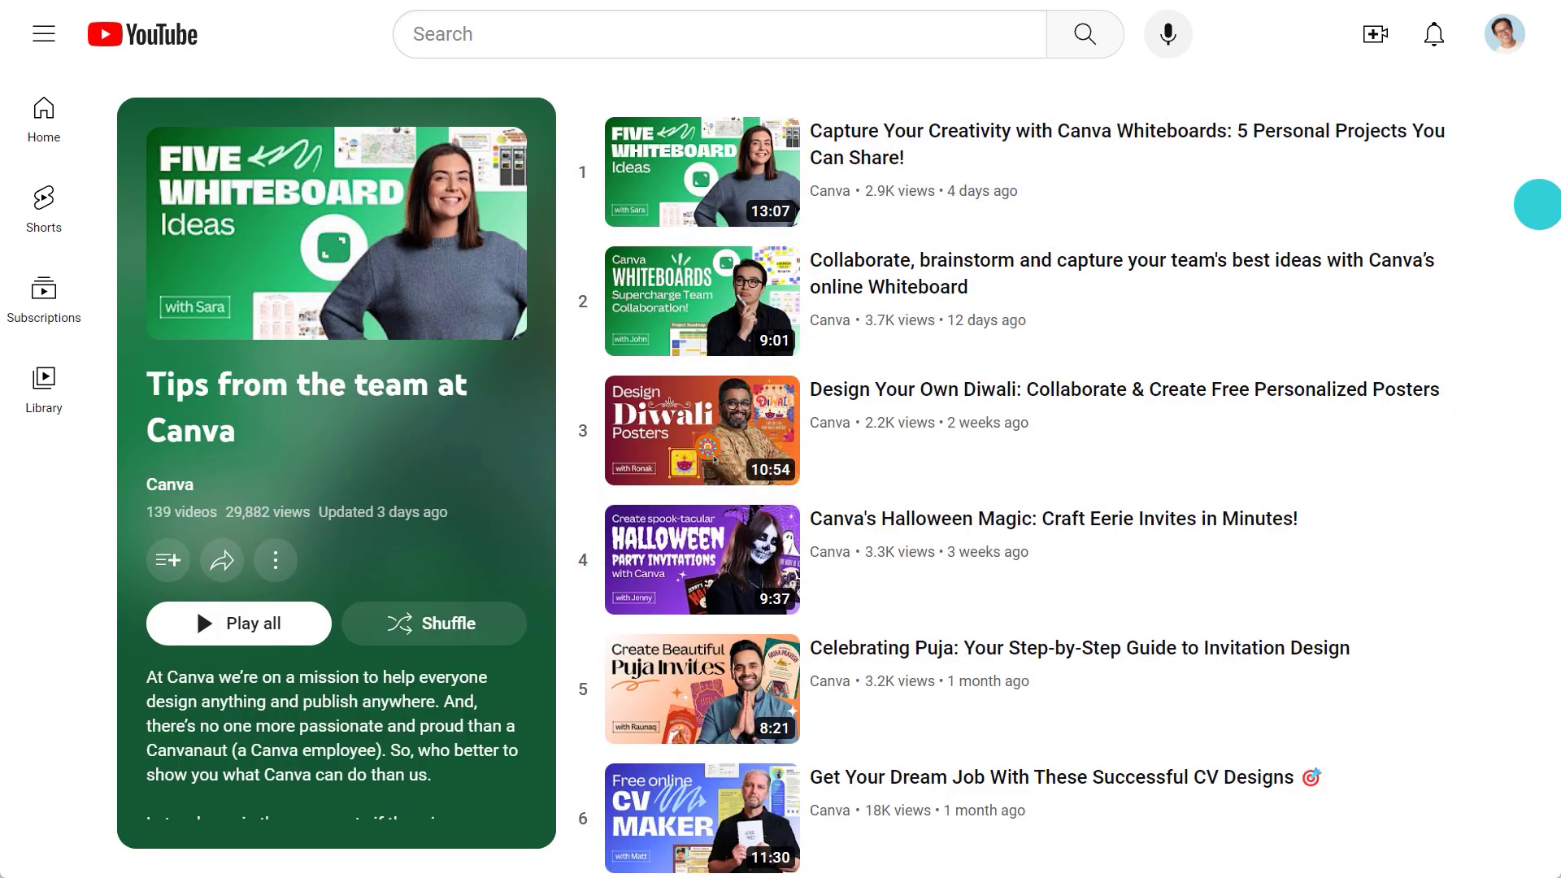
scroll(1536, 204, "down", 20)
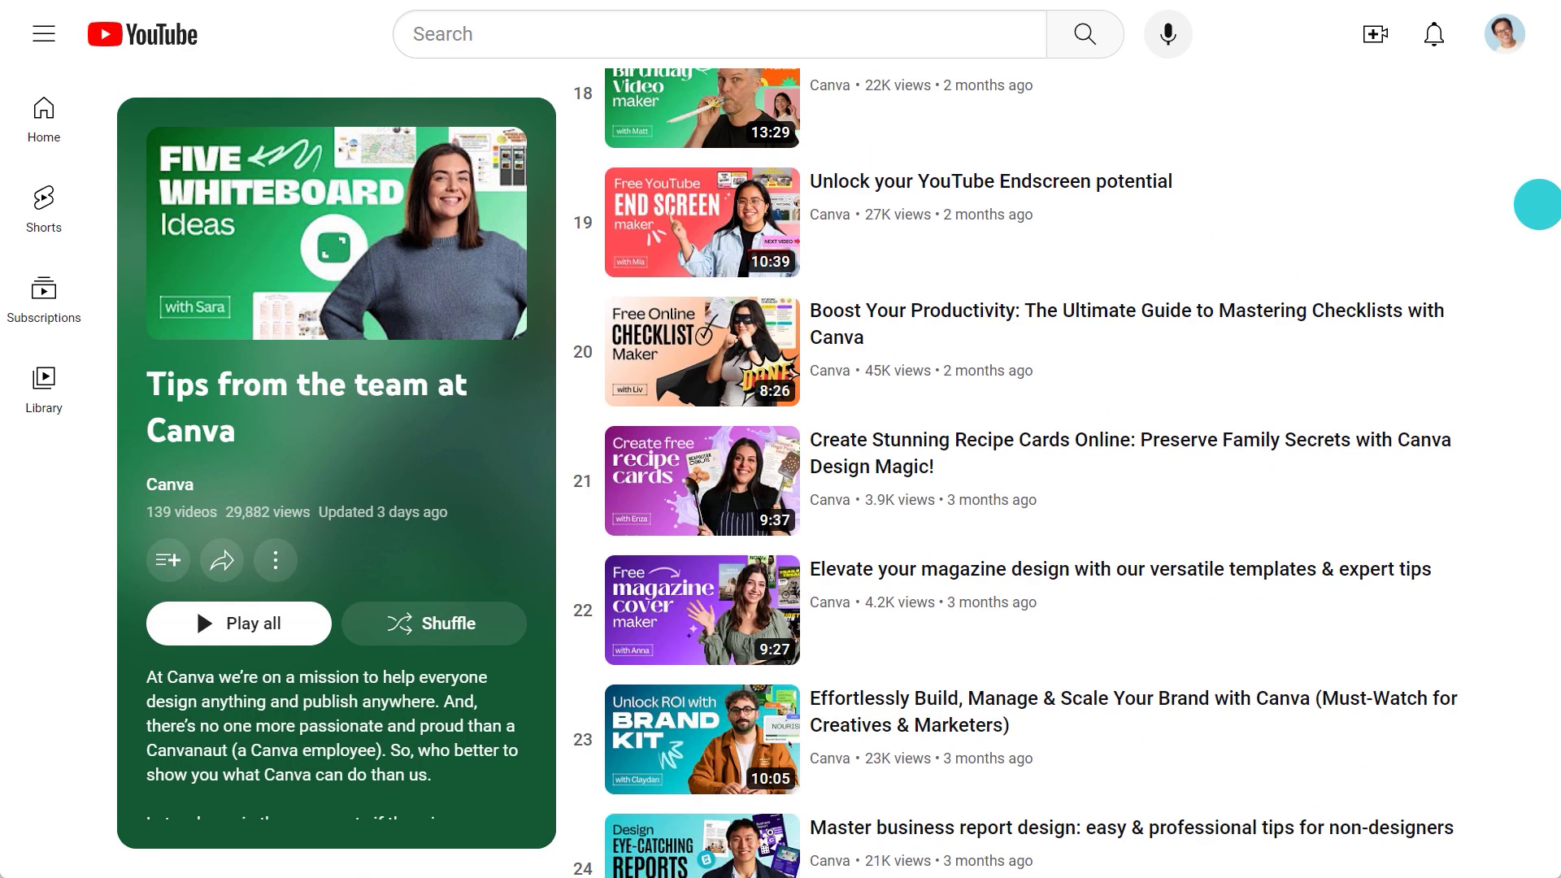
scroll(1536, 204, "down", 20)
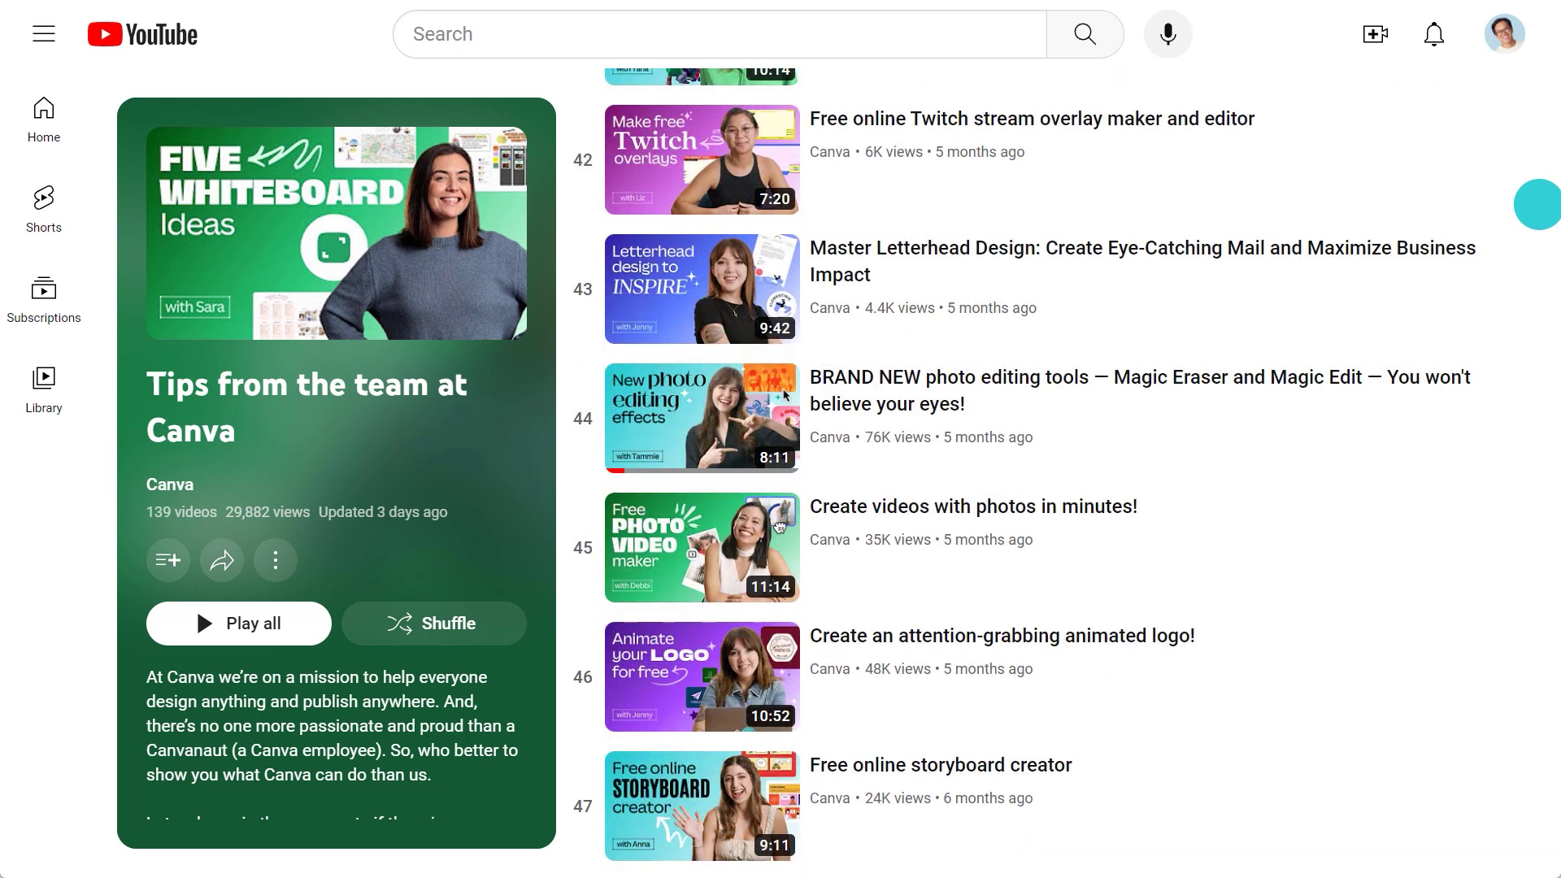
Play video 44, 'BRAND NEW photo editing tools — Magic Eraser and Magic Edit'
left_click(758, 416)
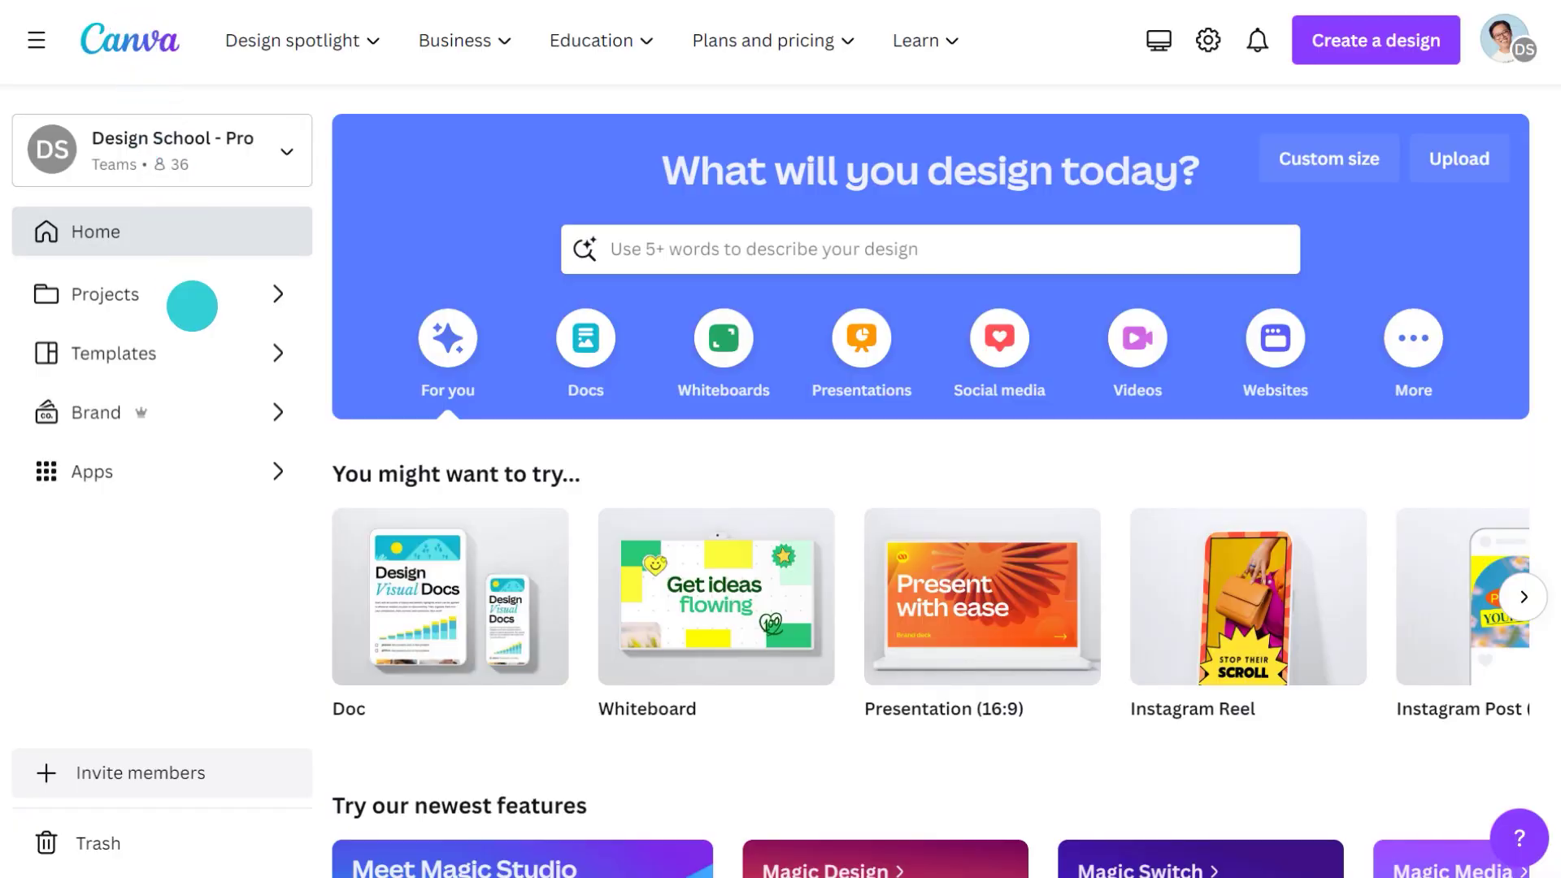
Open Smartmockups and browse the technology, packaging, apparel and home and living categories
left_click(226, 470)
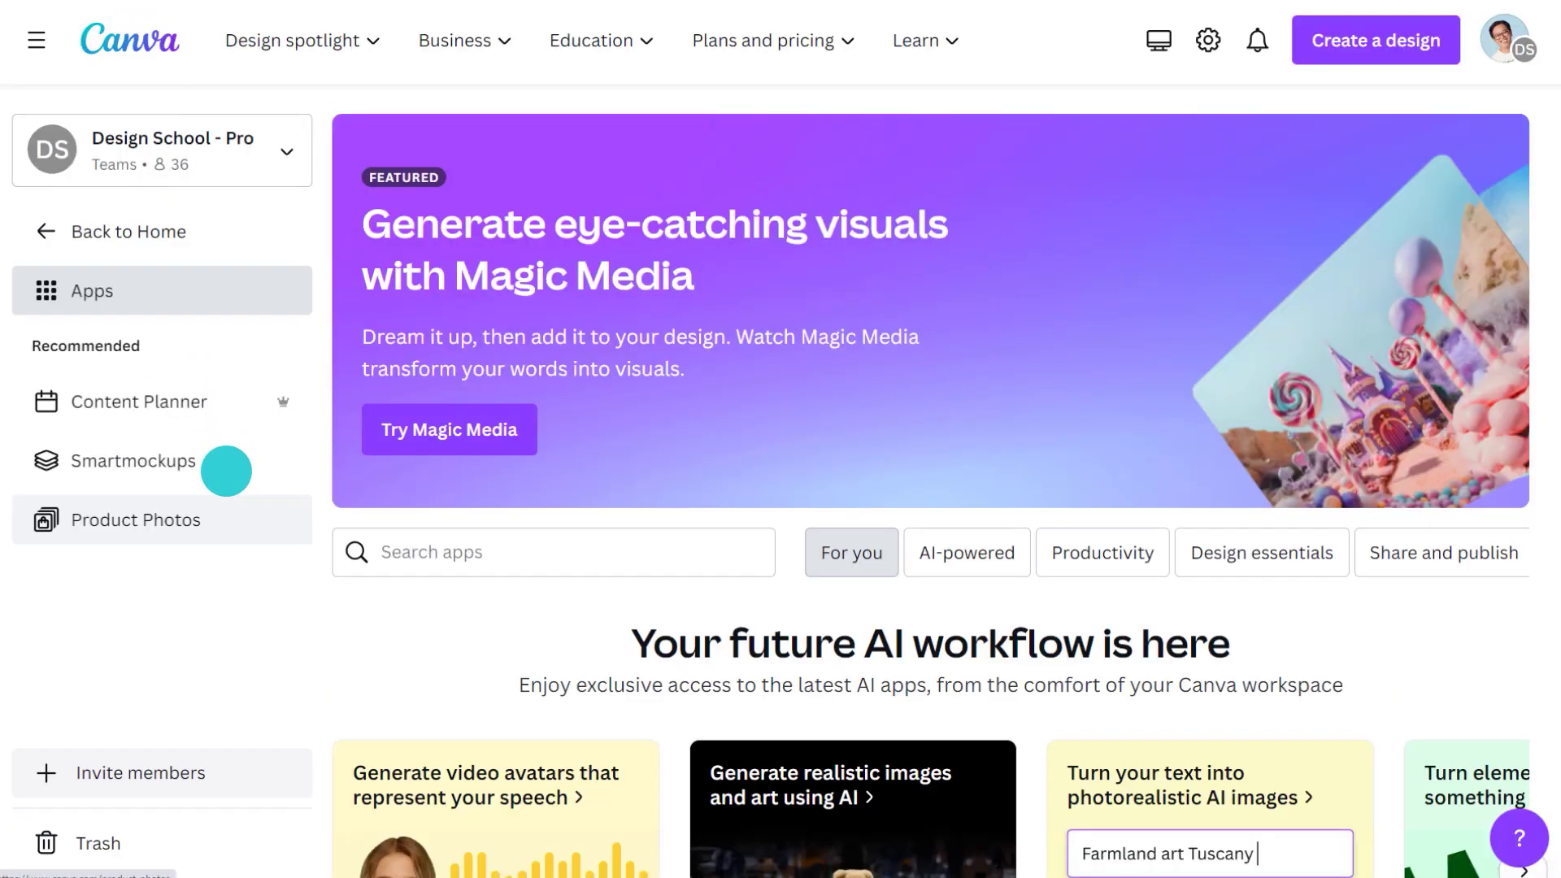
left_click(235, 461)
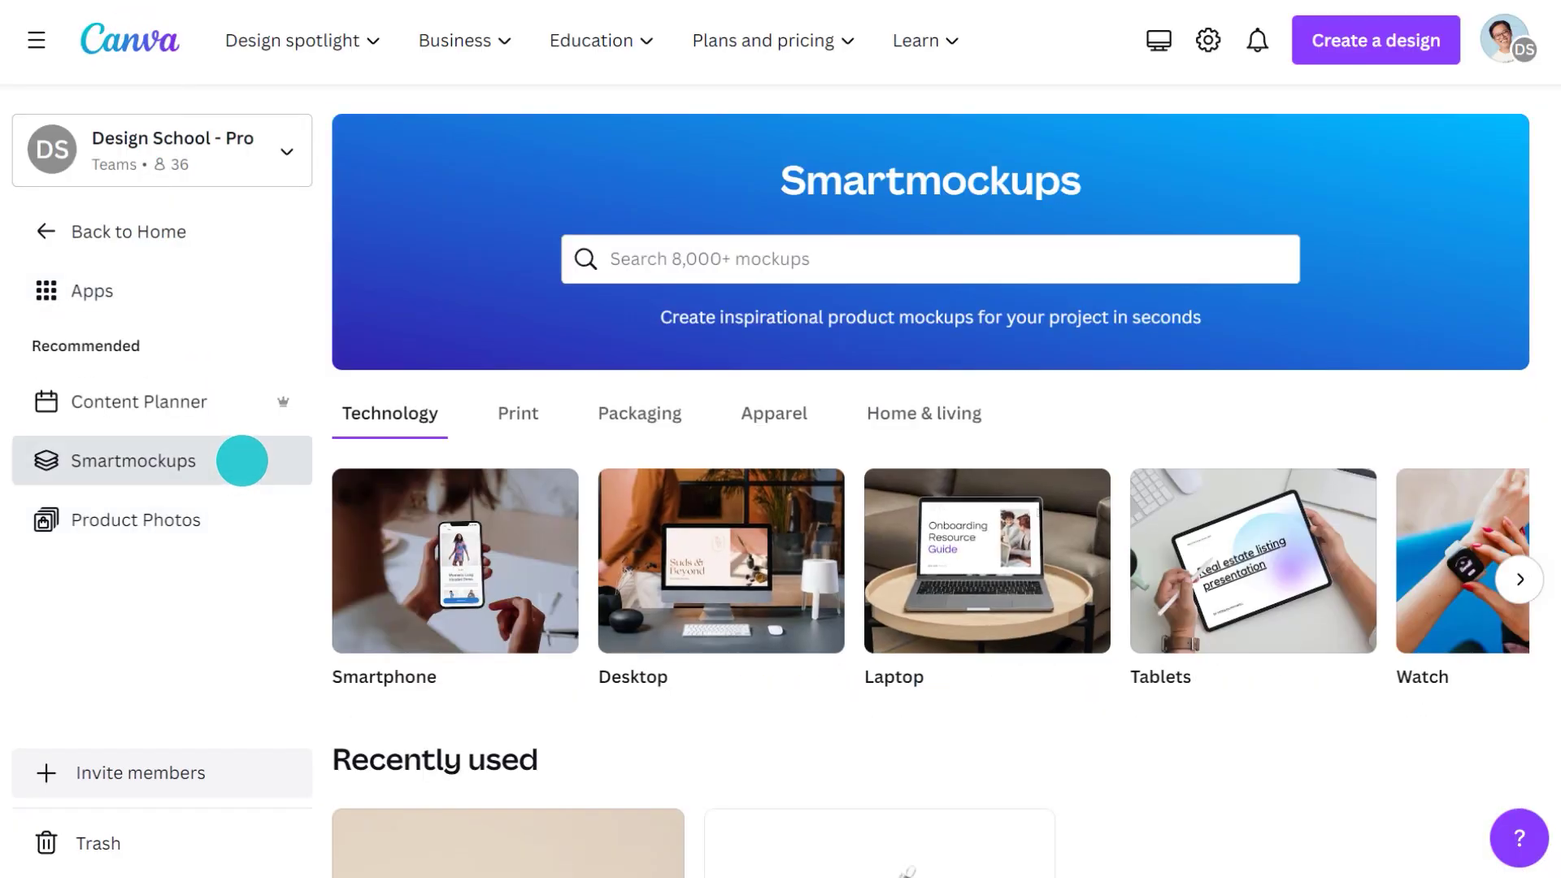
left_click(1519, 579)
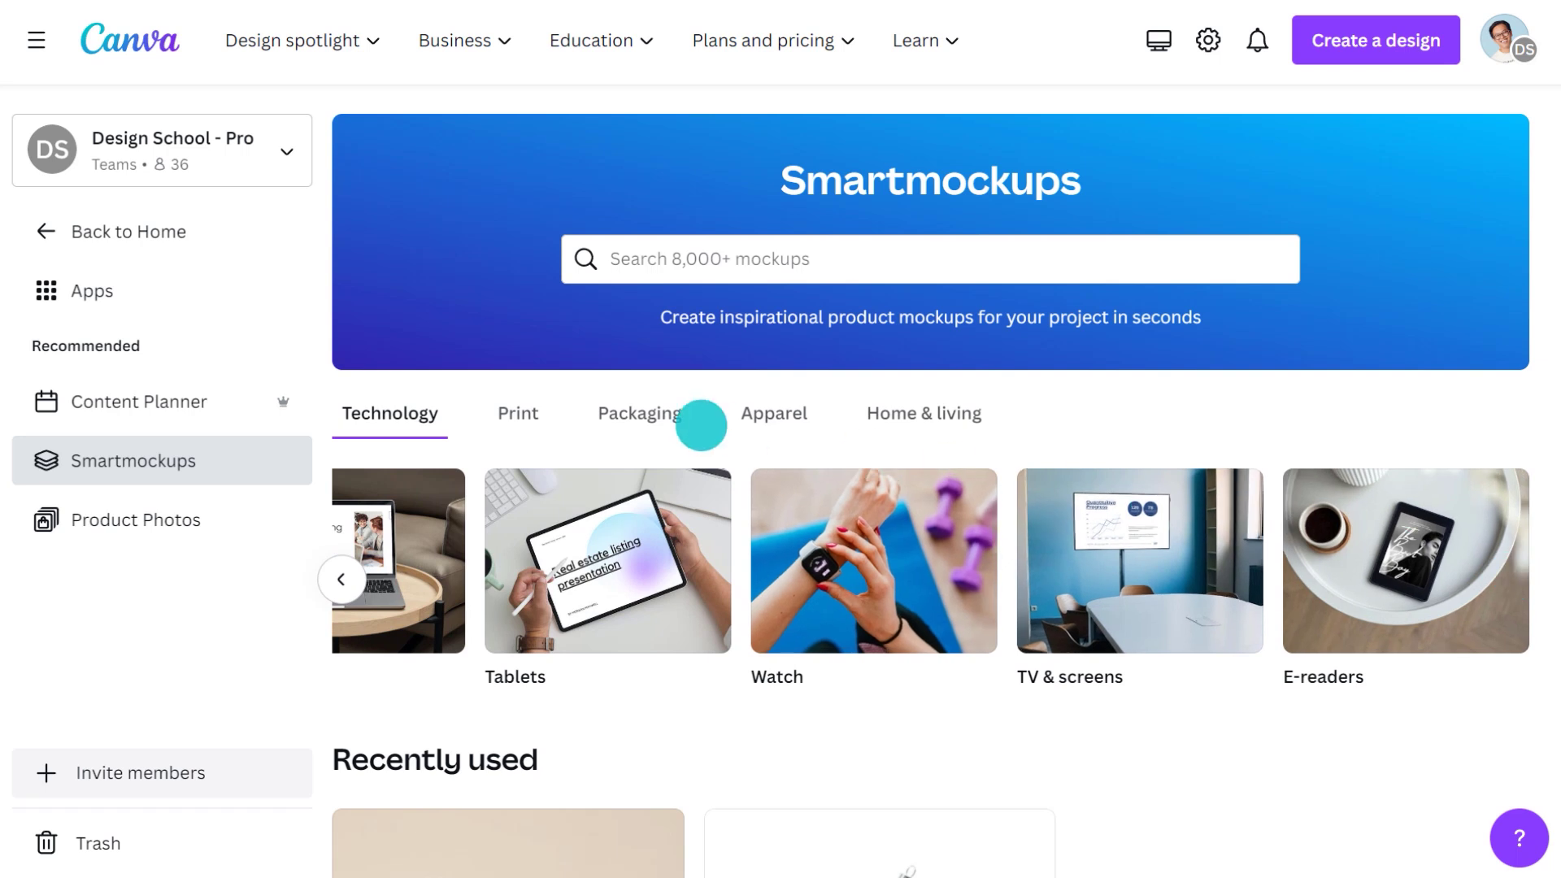
left_click(657, 413)
left_click(1519, 578)
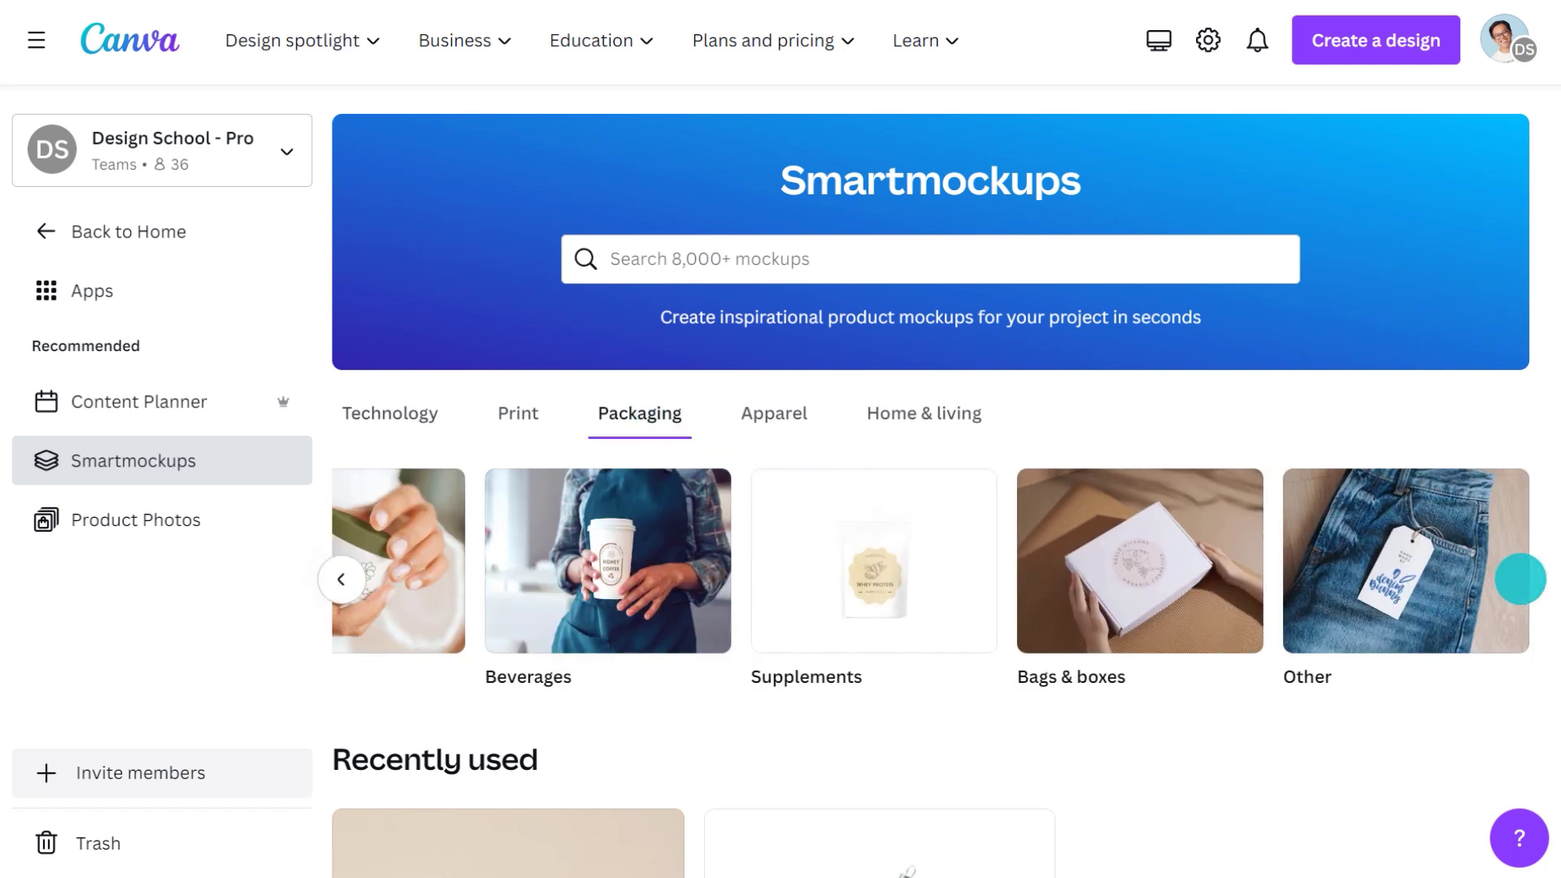
left_click(794, 417)
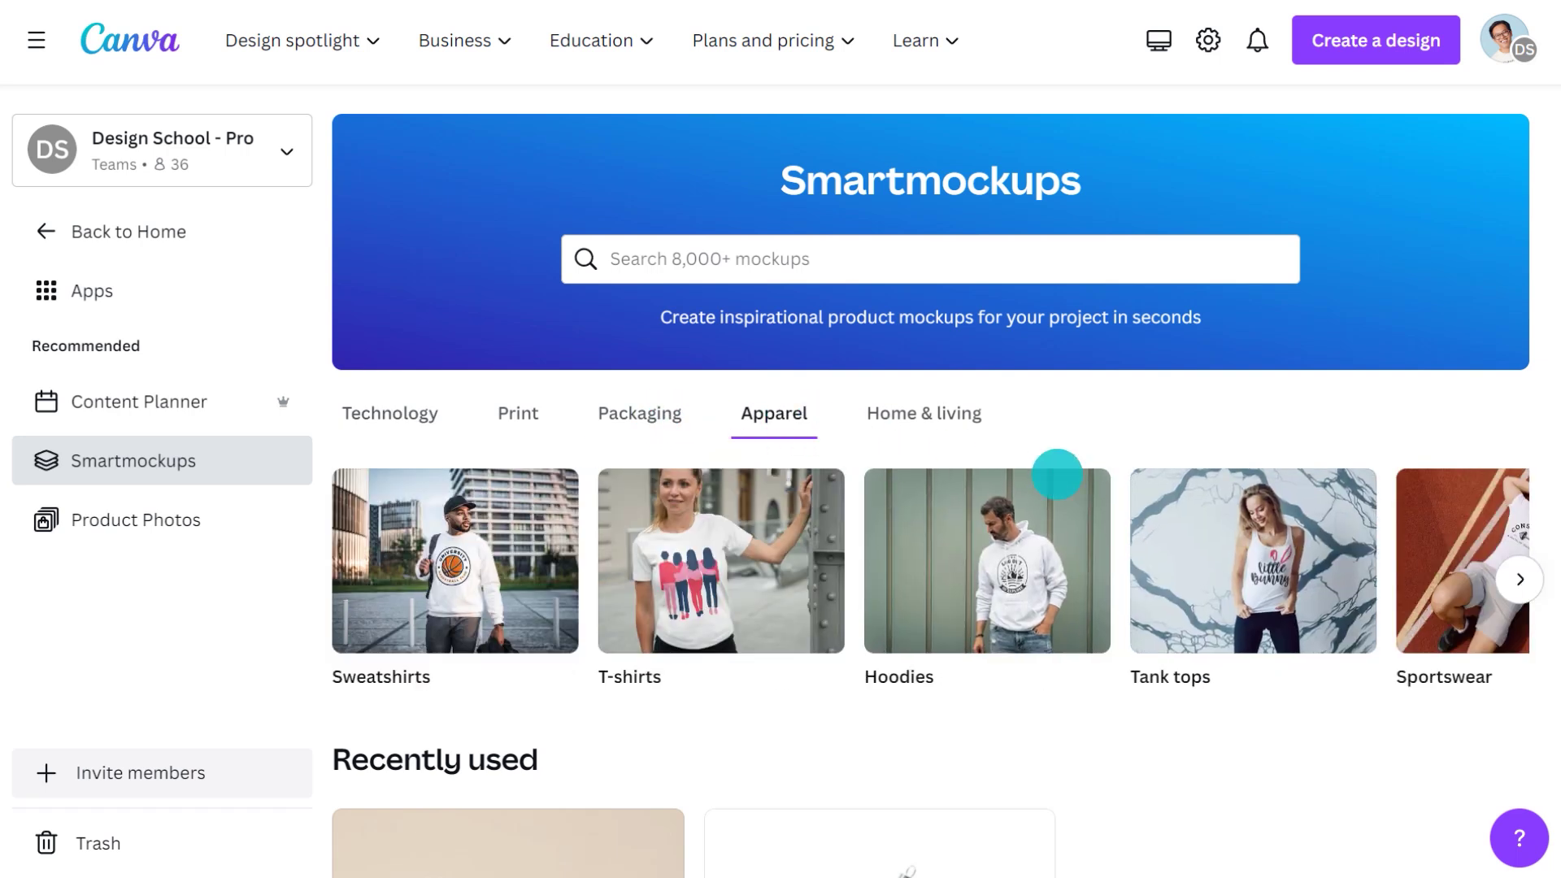
left_click(1517, 576)
left_click(923, 413)
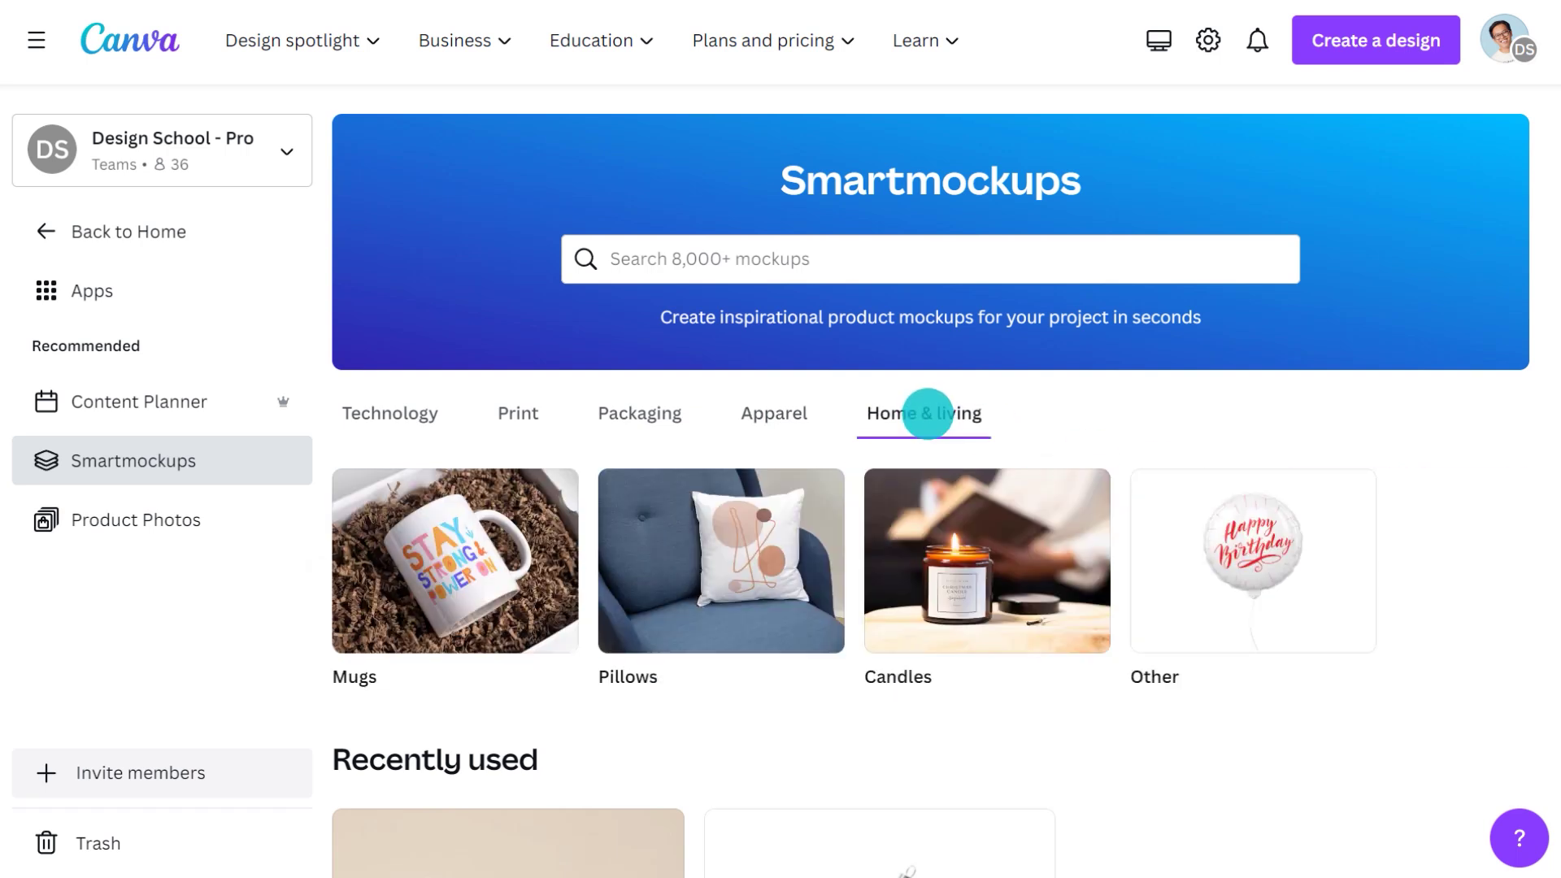
View the Other home and living mockups and an ornament mockup's detail page, then return
left_click(1202, 527)
scroll(1254, 544, "down", 10)
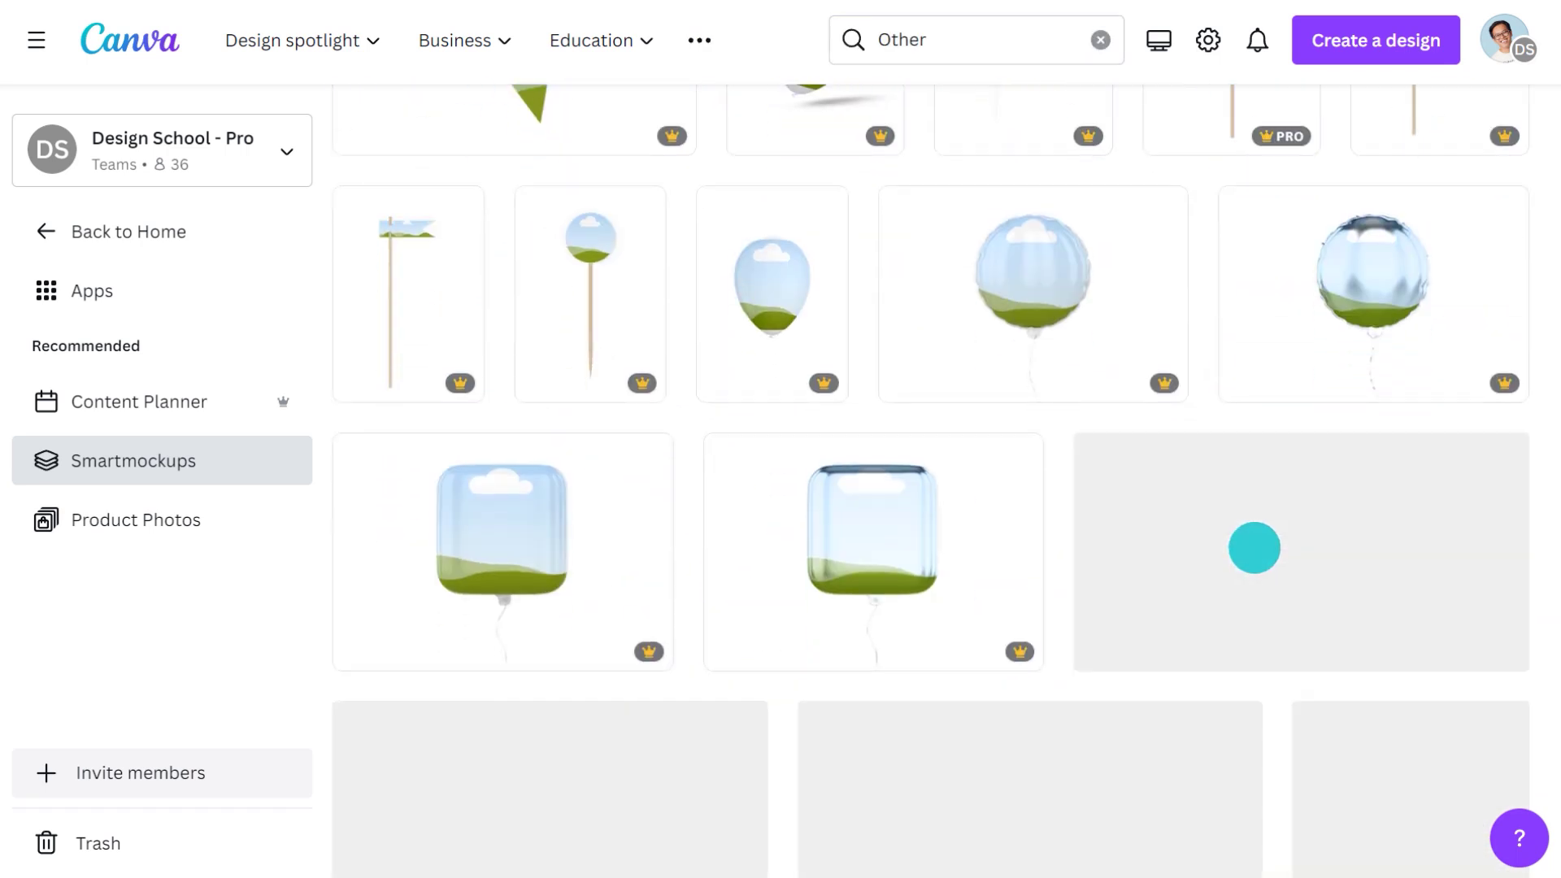
left_click(1187, 526)
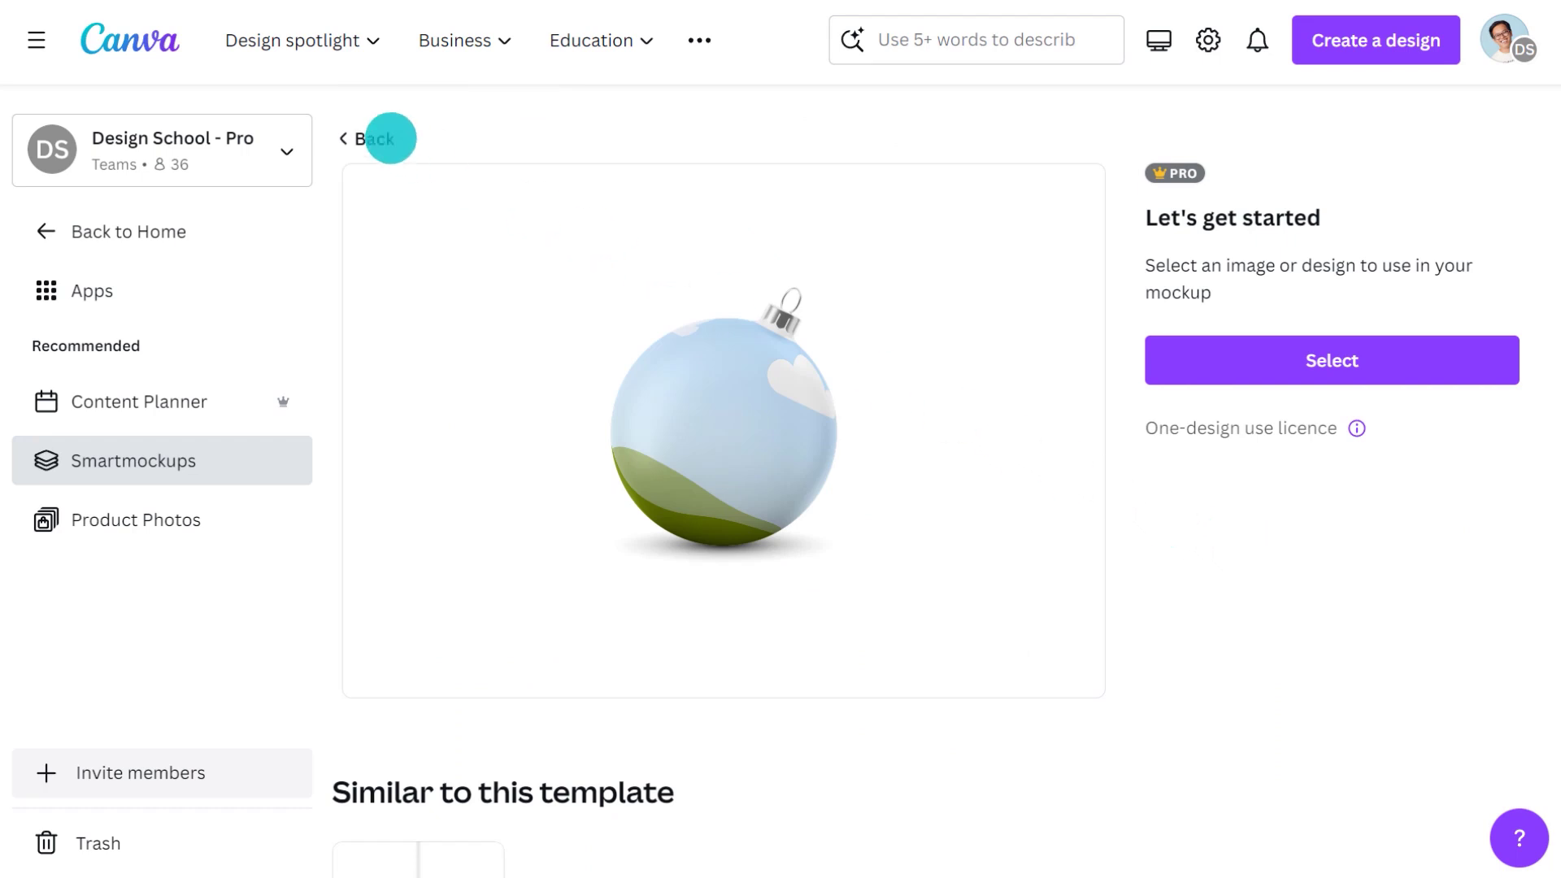
left_click(391, 138)
scroll(390, 139, "up", 10)
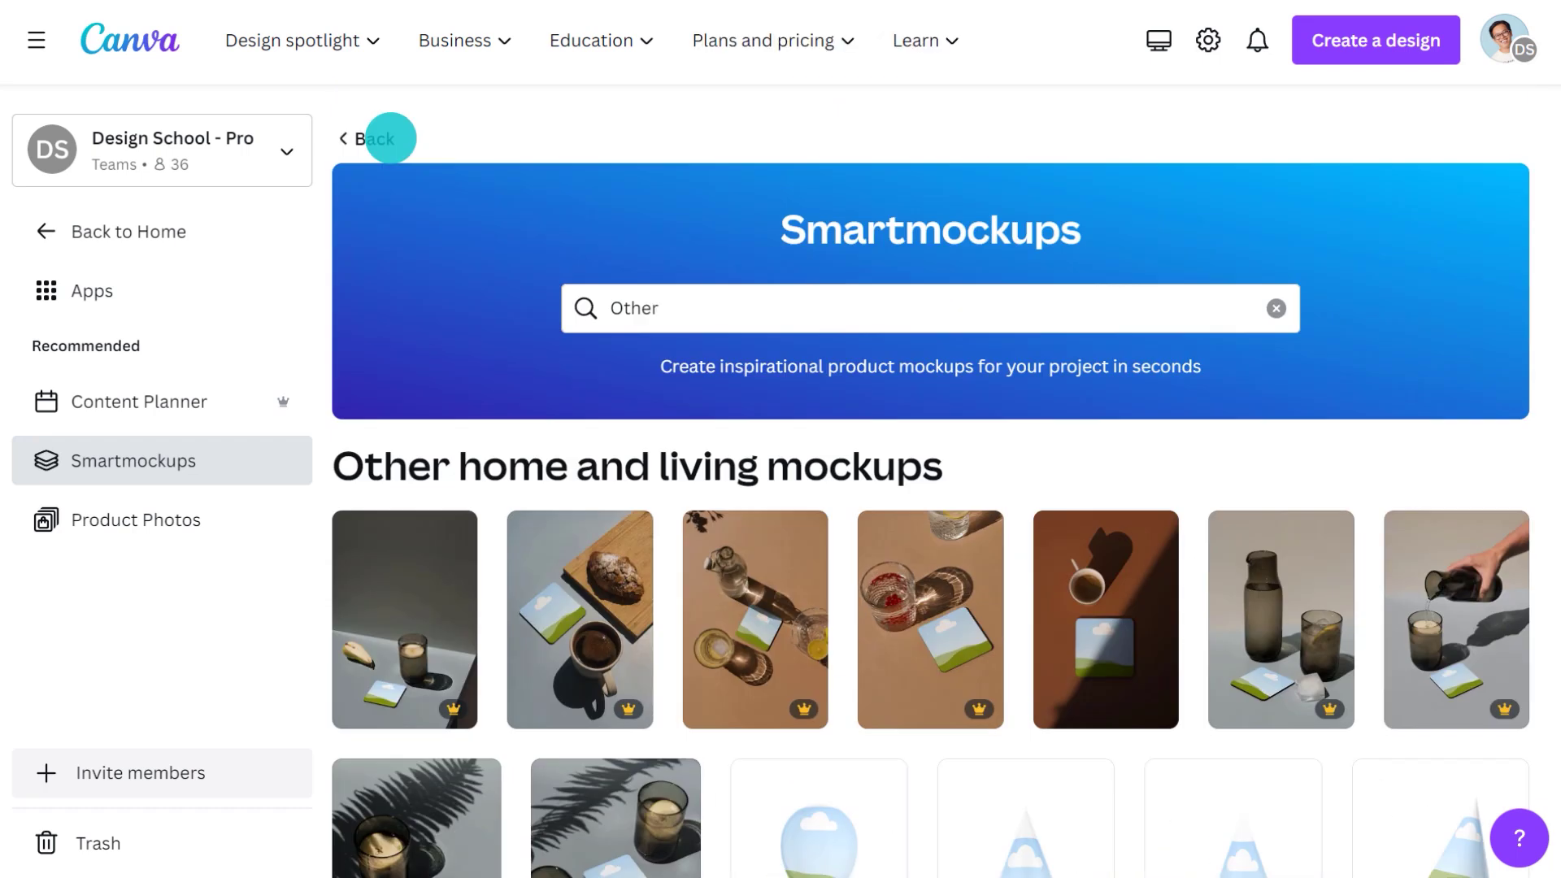
Search Smartmockups for 'candles' and scroll the results
left_click(690, 306)
type("candles")
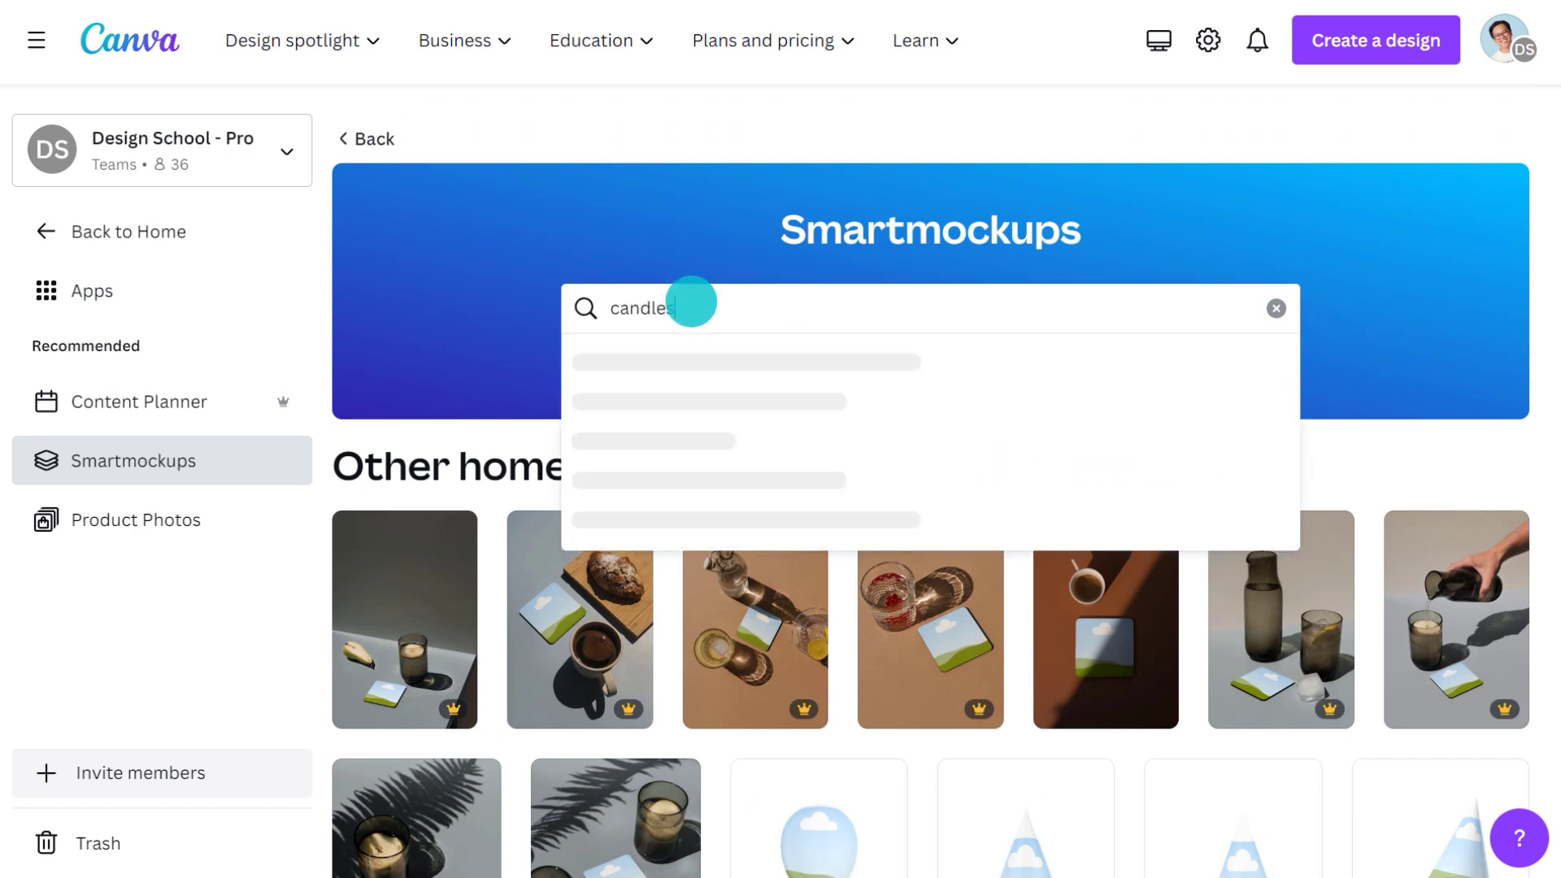
key("Return")
scroll(691, 302, "down", 15)
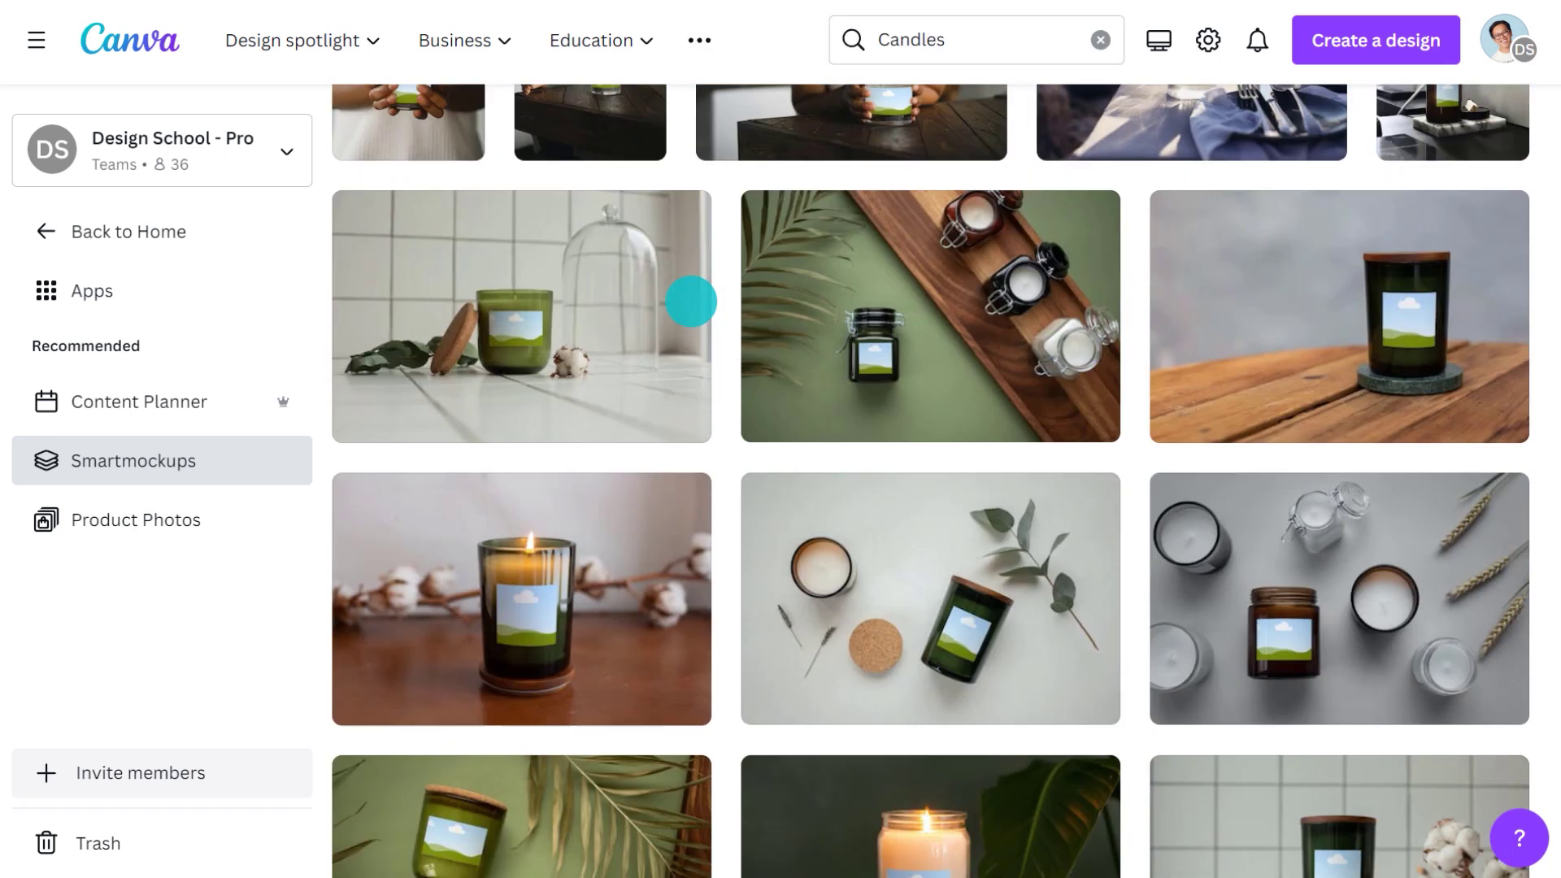
scroll(691, 301, "down", 15)
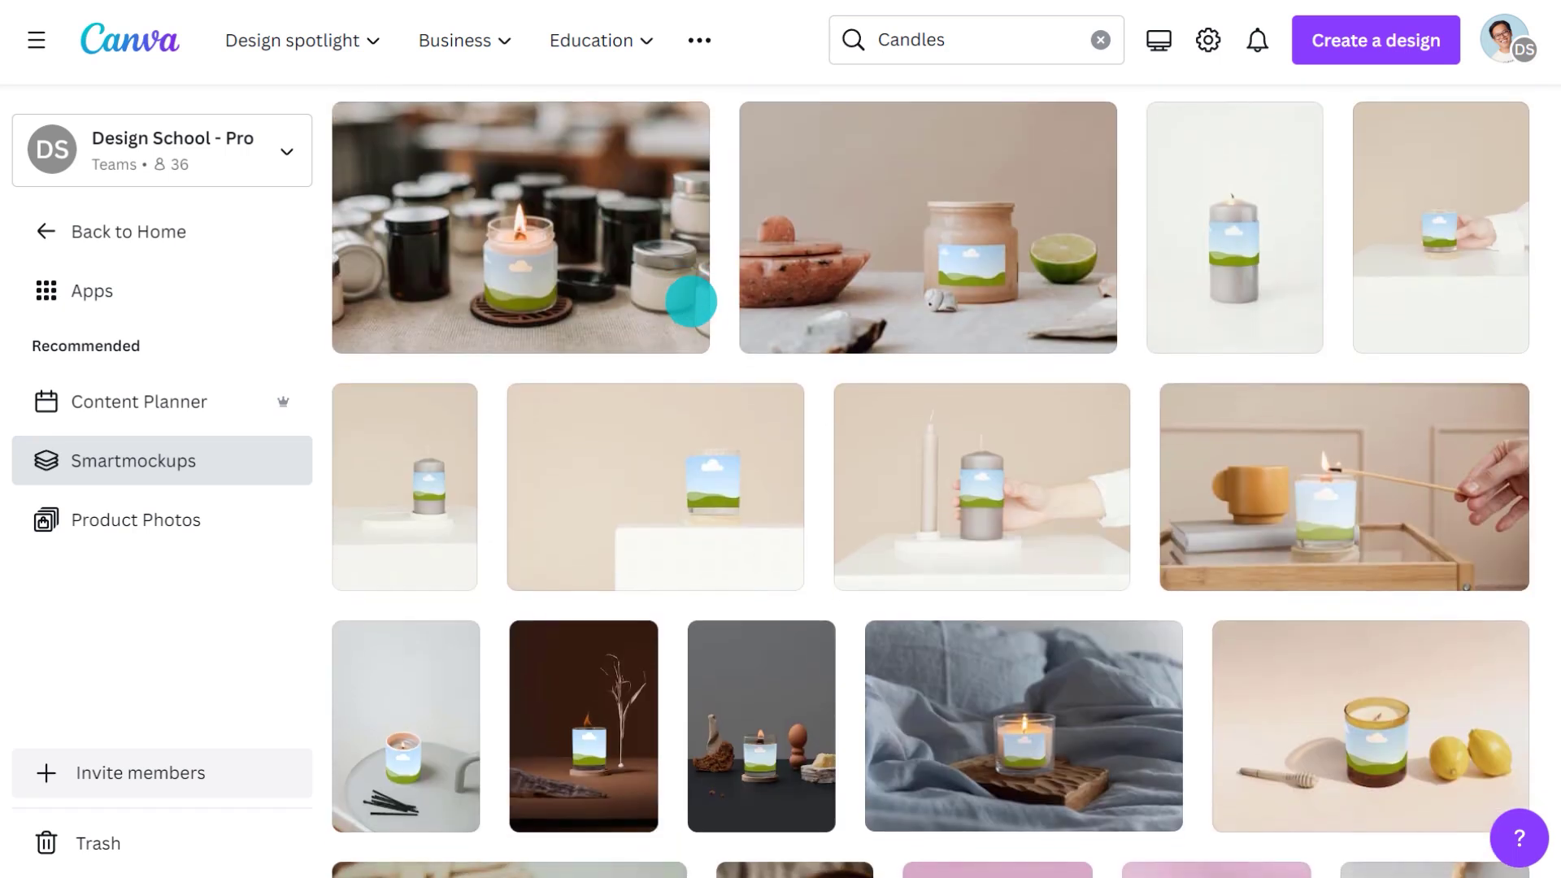
Apply the uploaded VANILLA & WILD DAISY label to the candle-on-white-box mockup and shrink it to fit
left_click(738, 464)
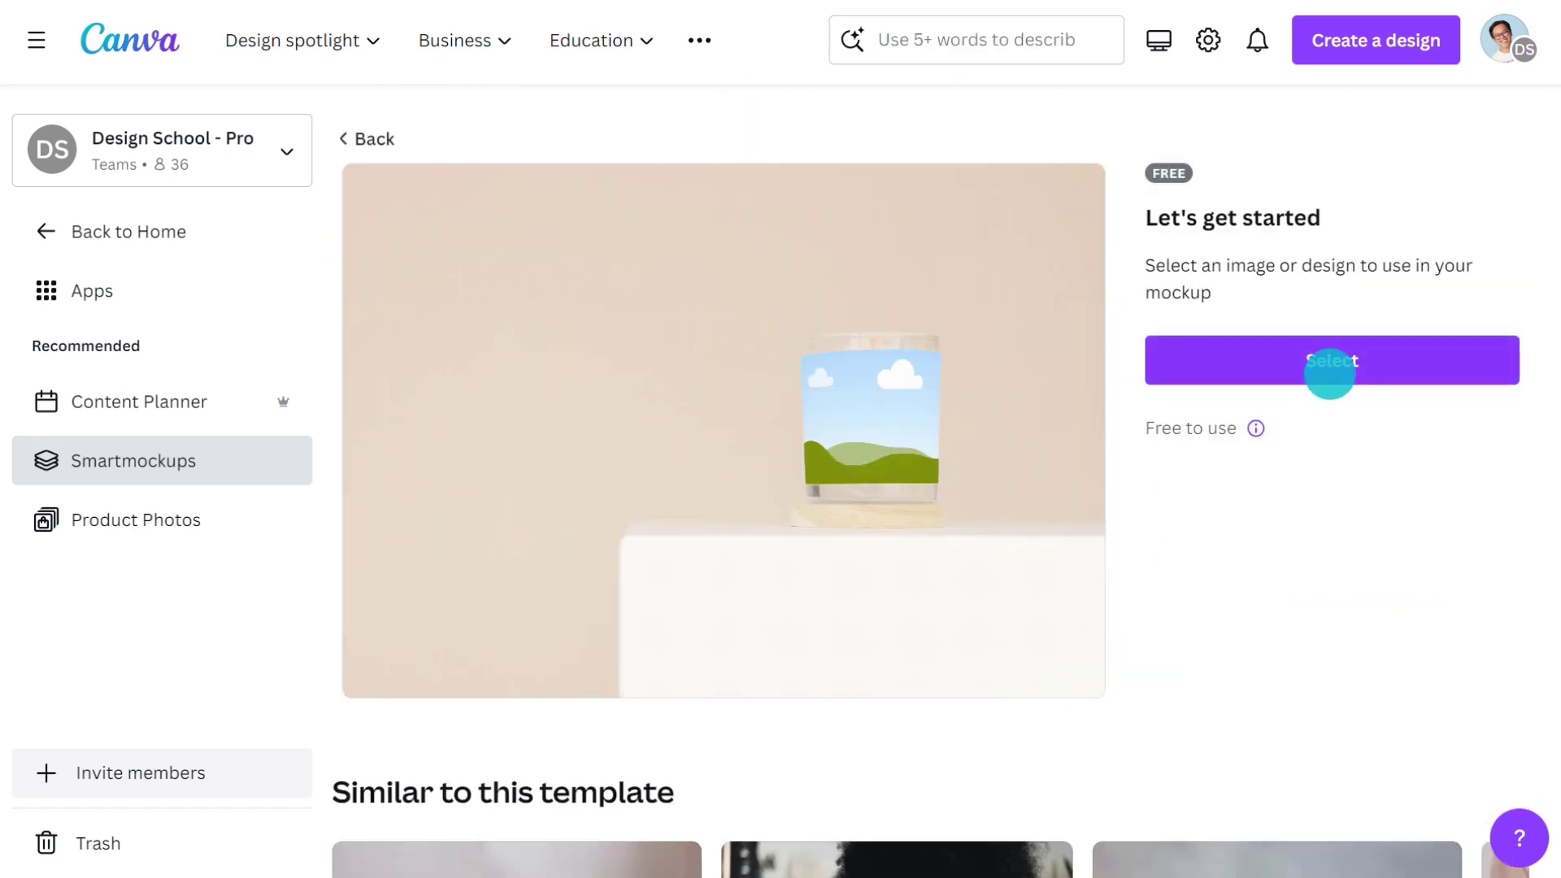
left_click(1330, 373)
left_click(545, 388)
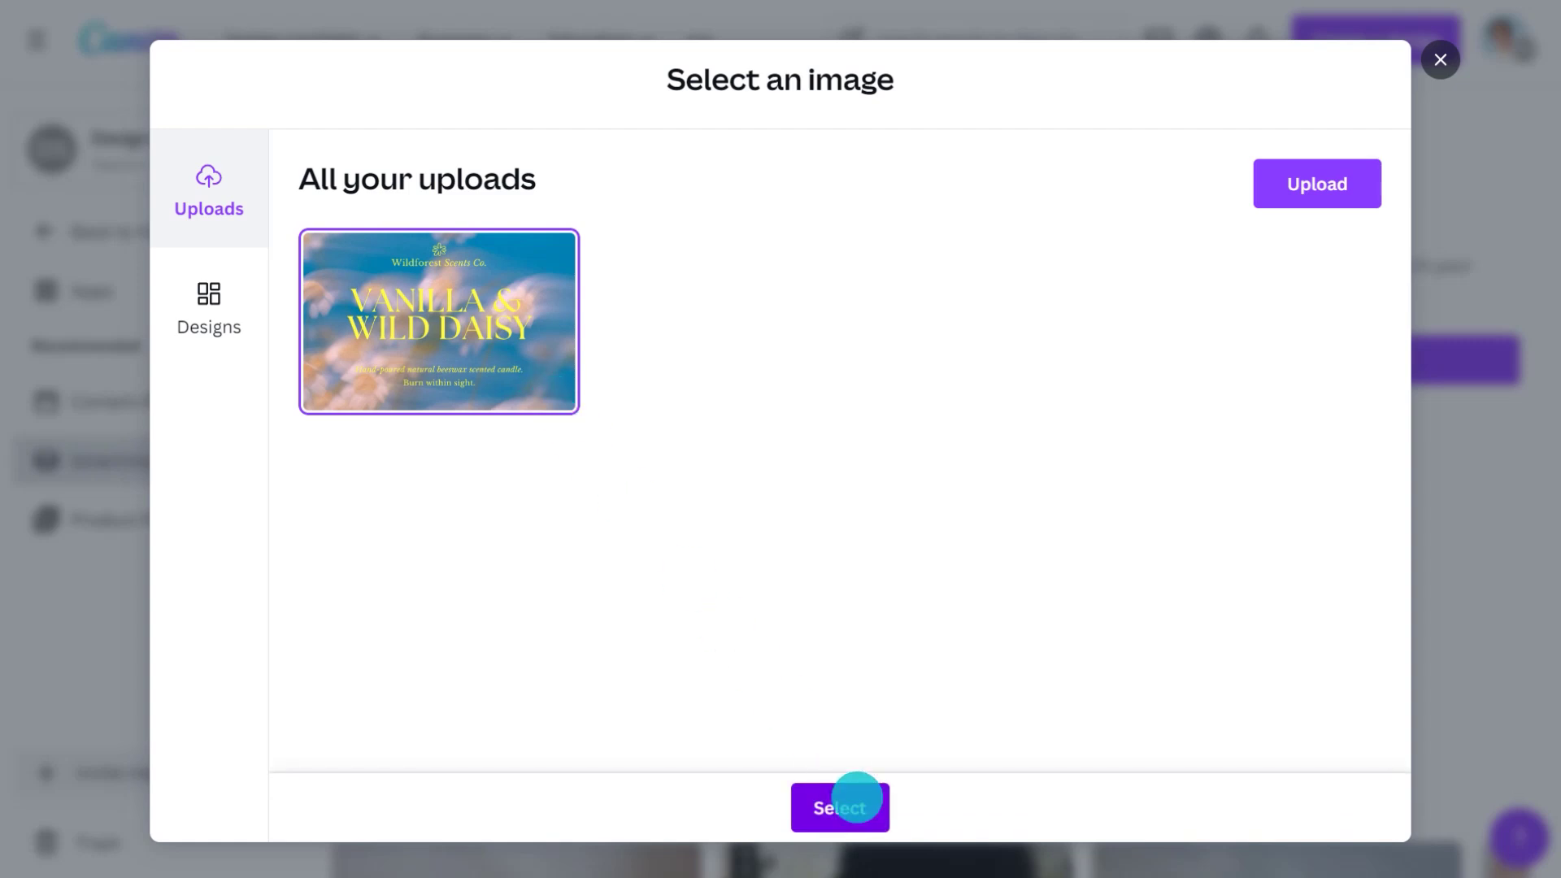
left_click(857, 797)
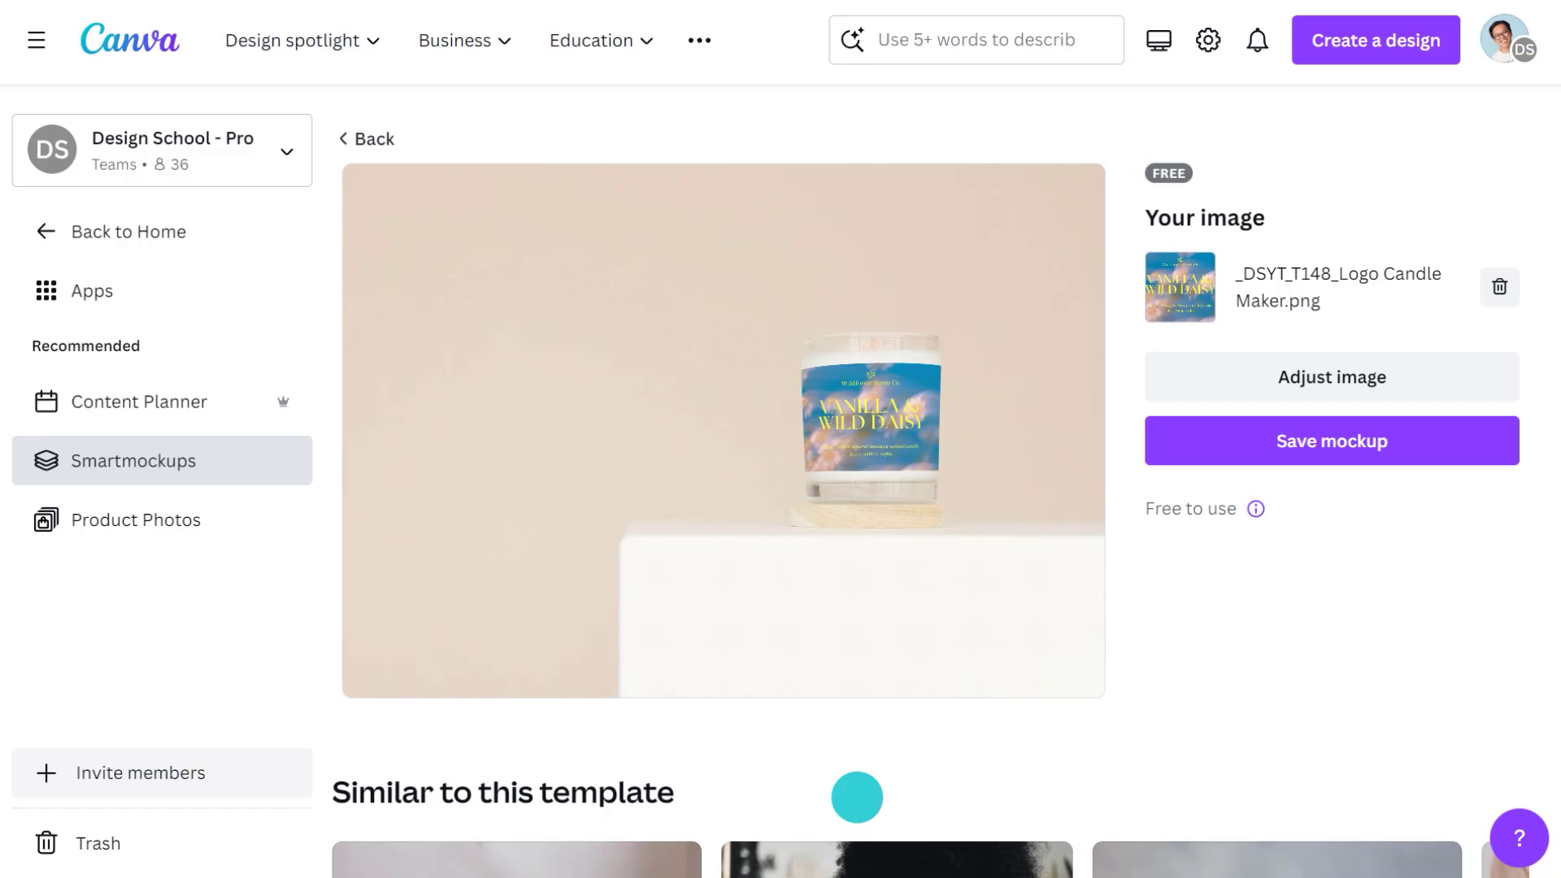
left_click(1415, 382)
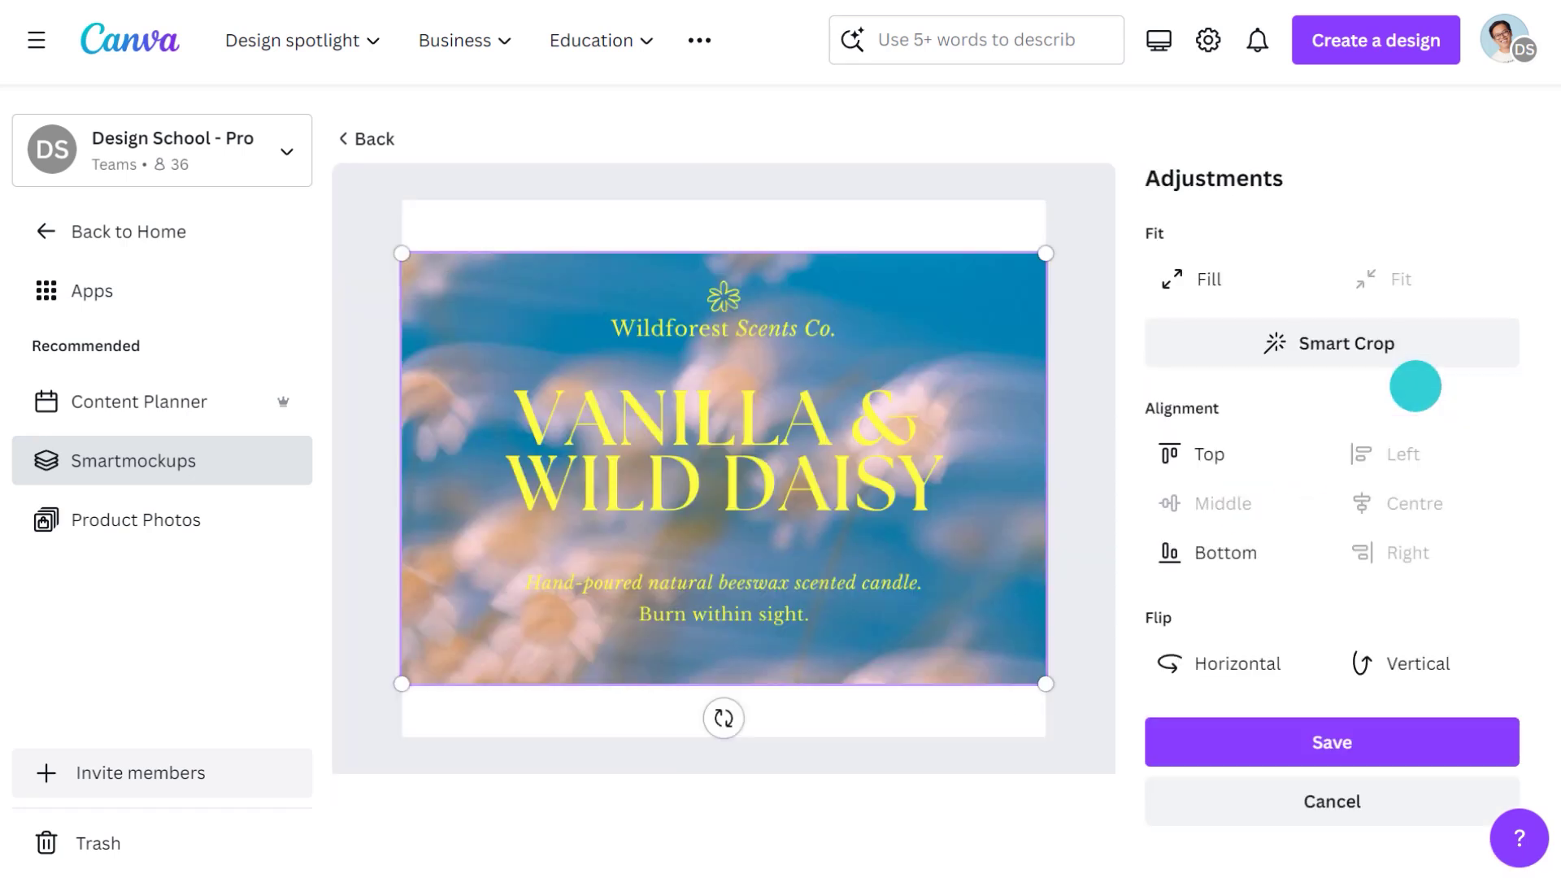
left_click_drag(1048, 687, 1006, 660)
left_click_drag(402, 257, 447, 286)
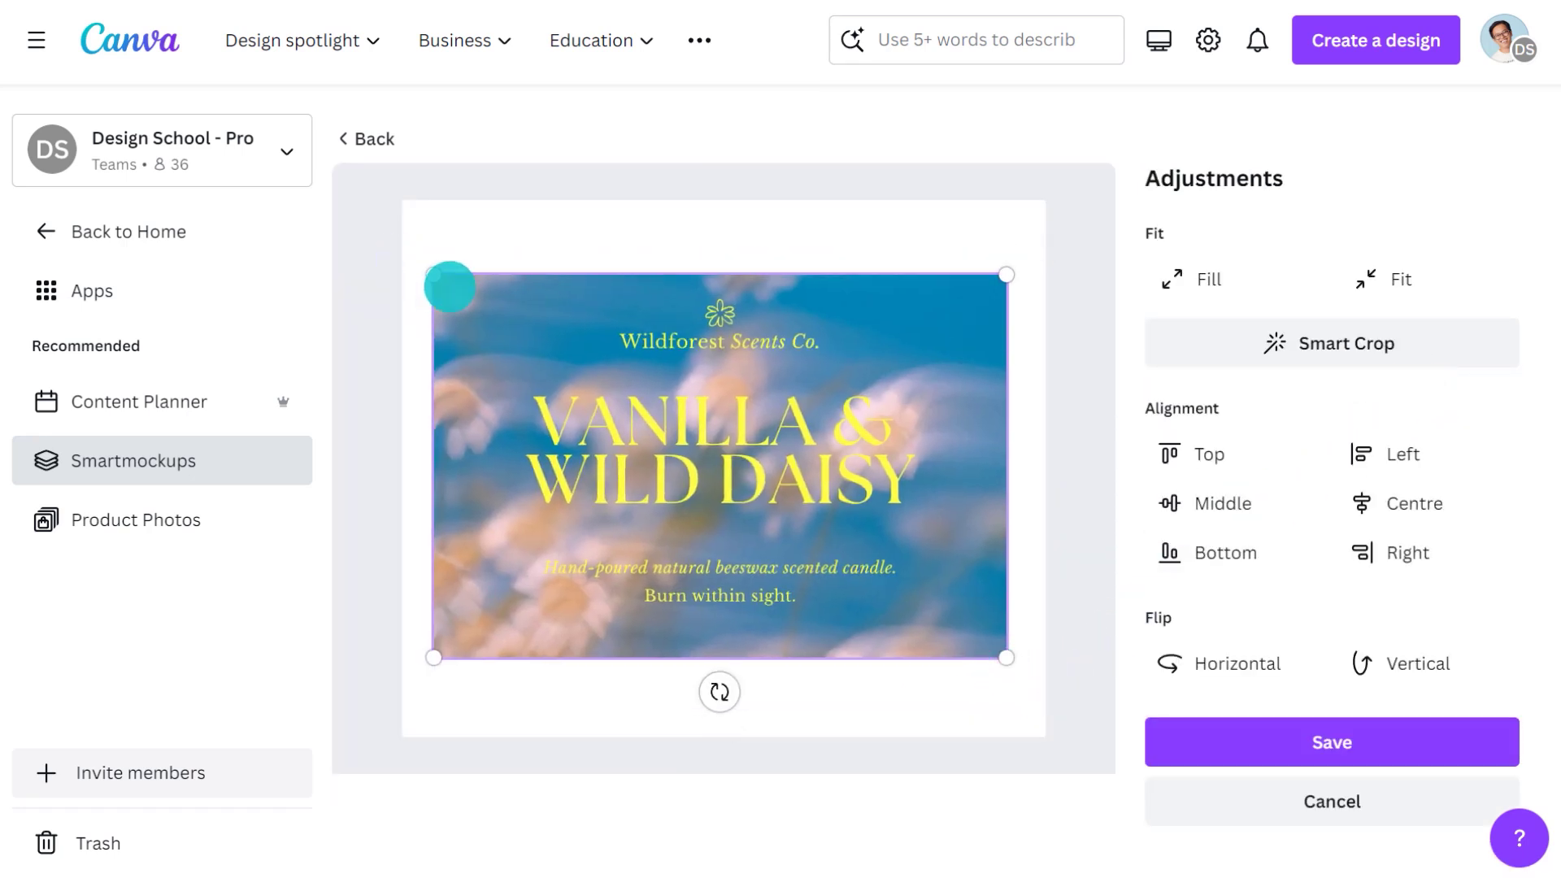
left_click(1332, 744)
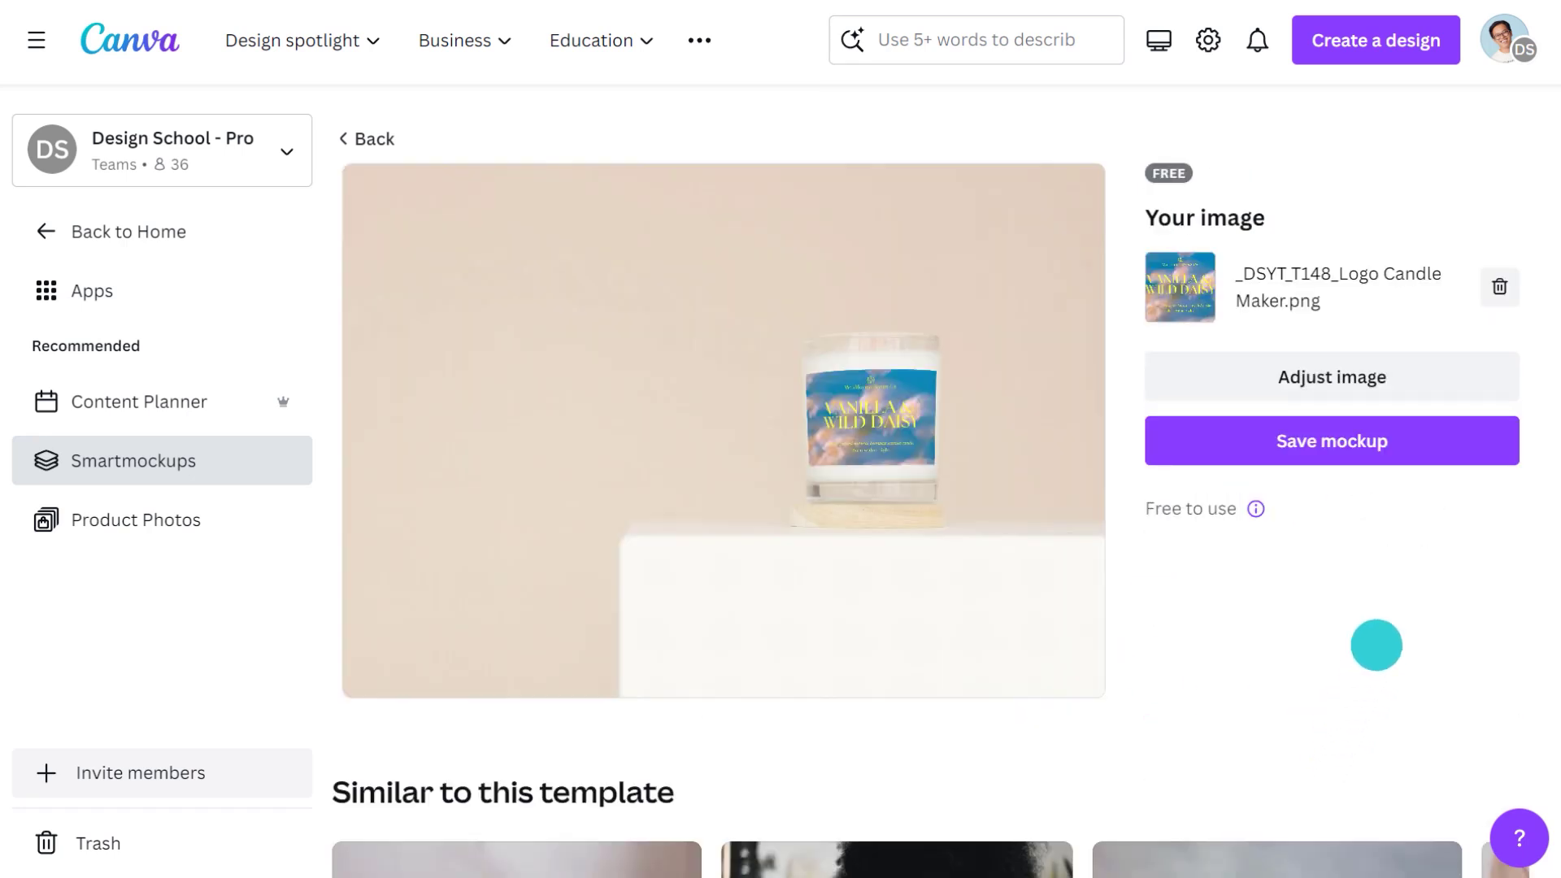
Save the candle mockup and use it in a new square Instagram post
left_click(1442, 429)
left_click(1357, 339)
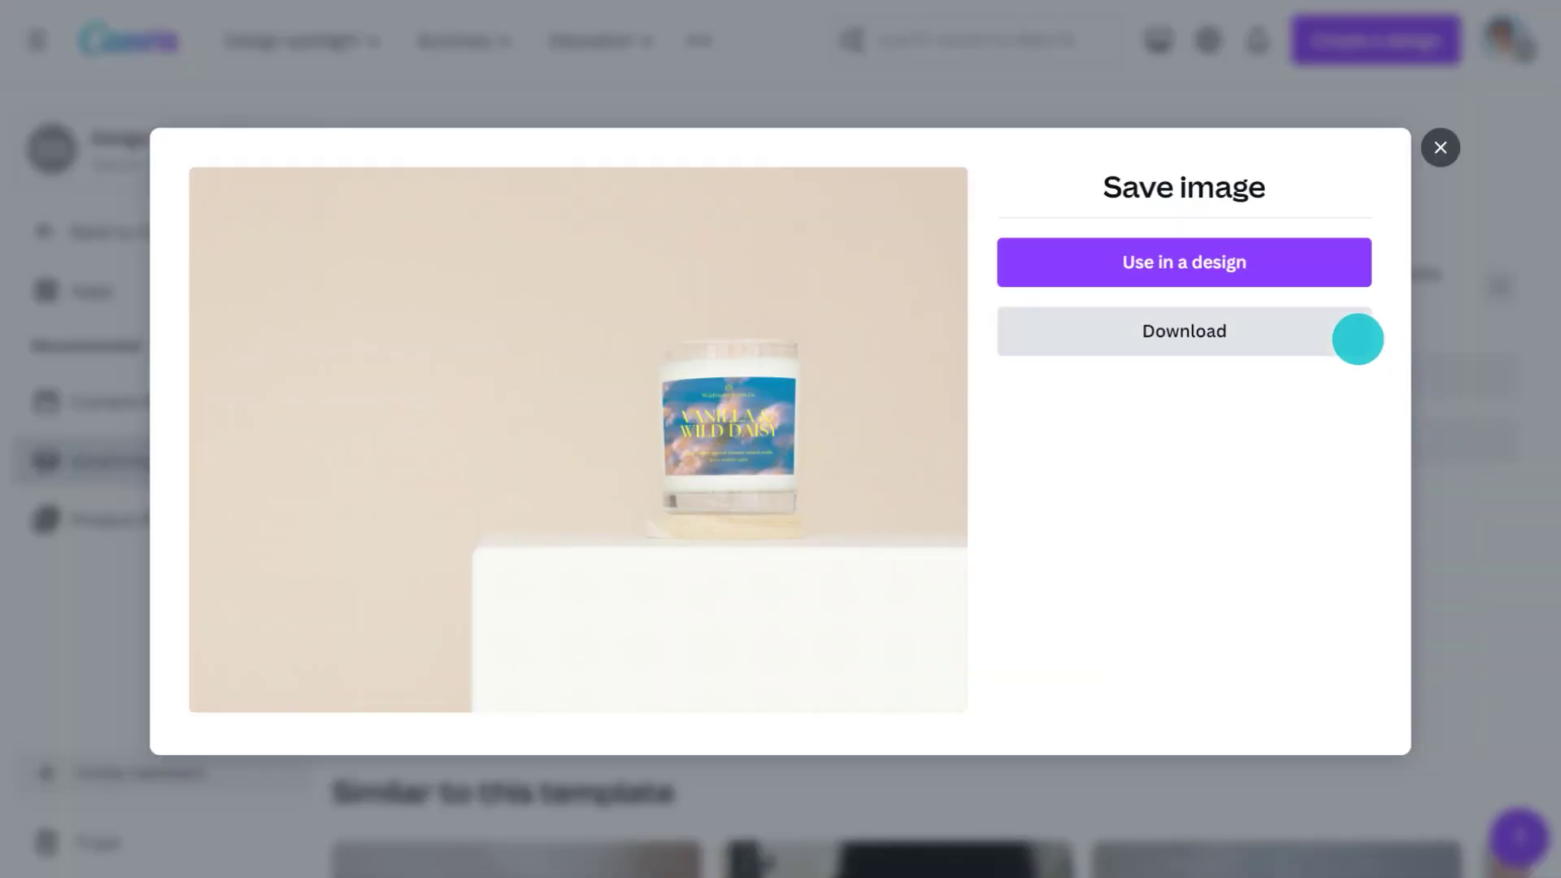
left_click(1315, 263)
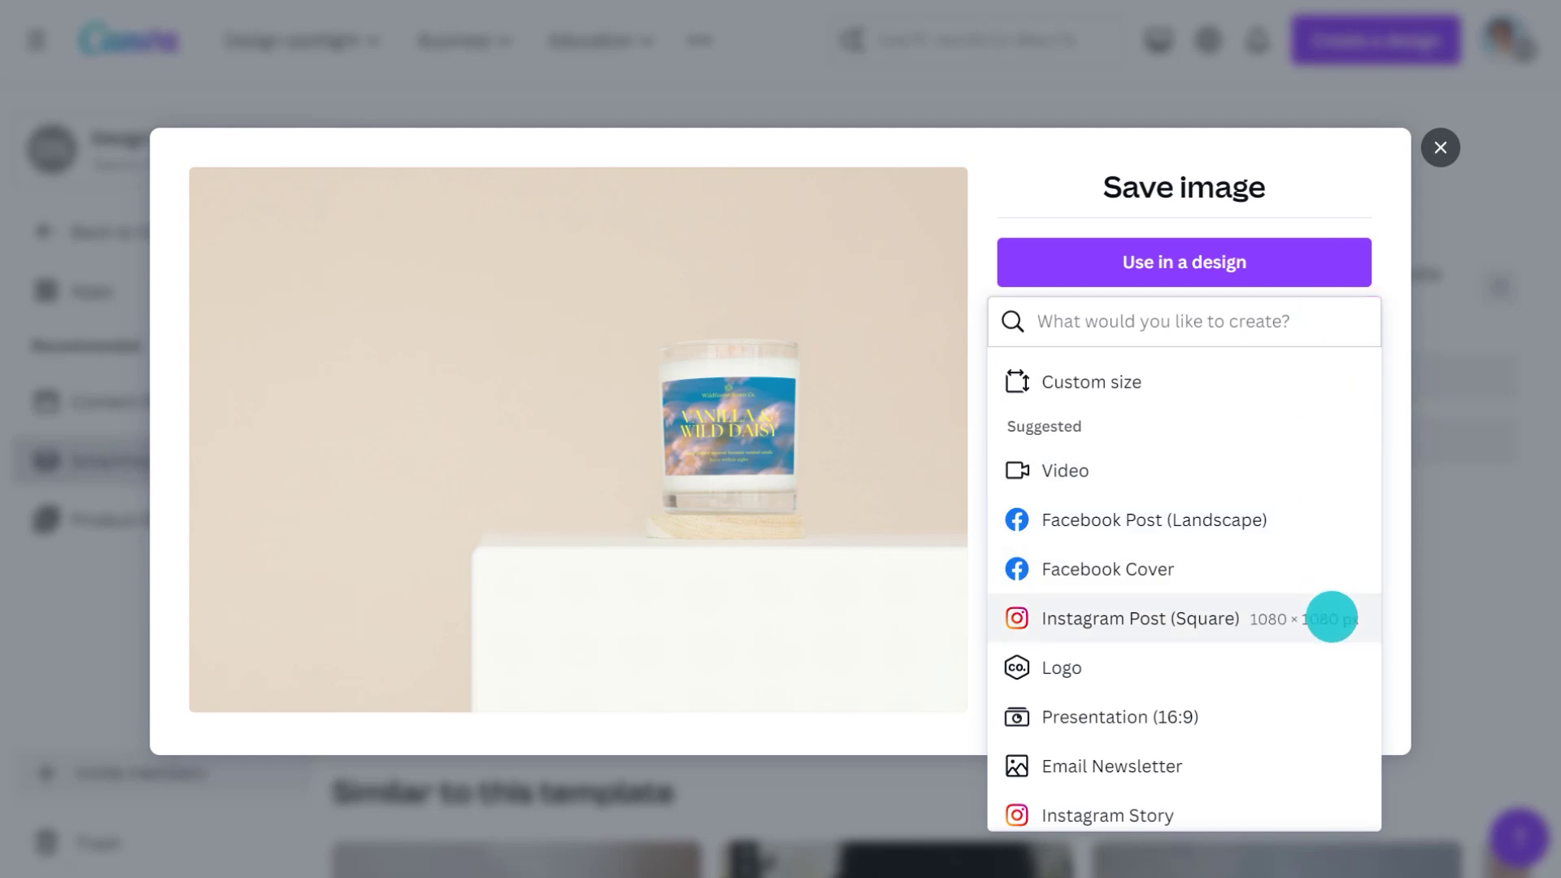
left_click(1330, 617)
left_click(1066, 480)
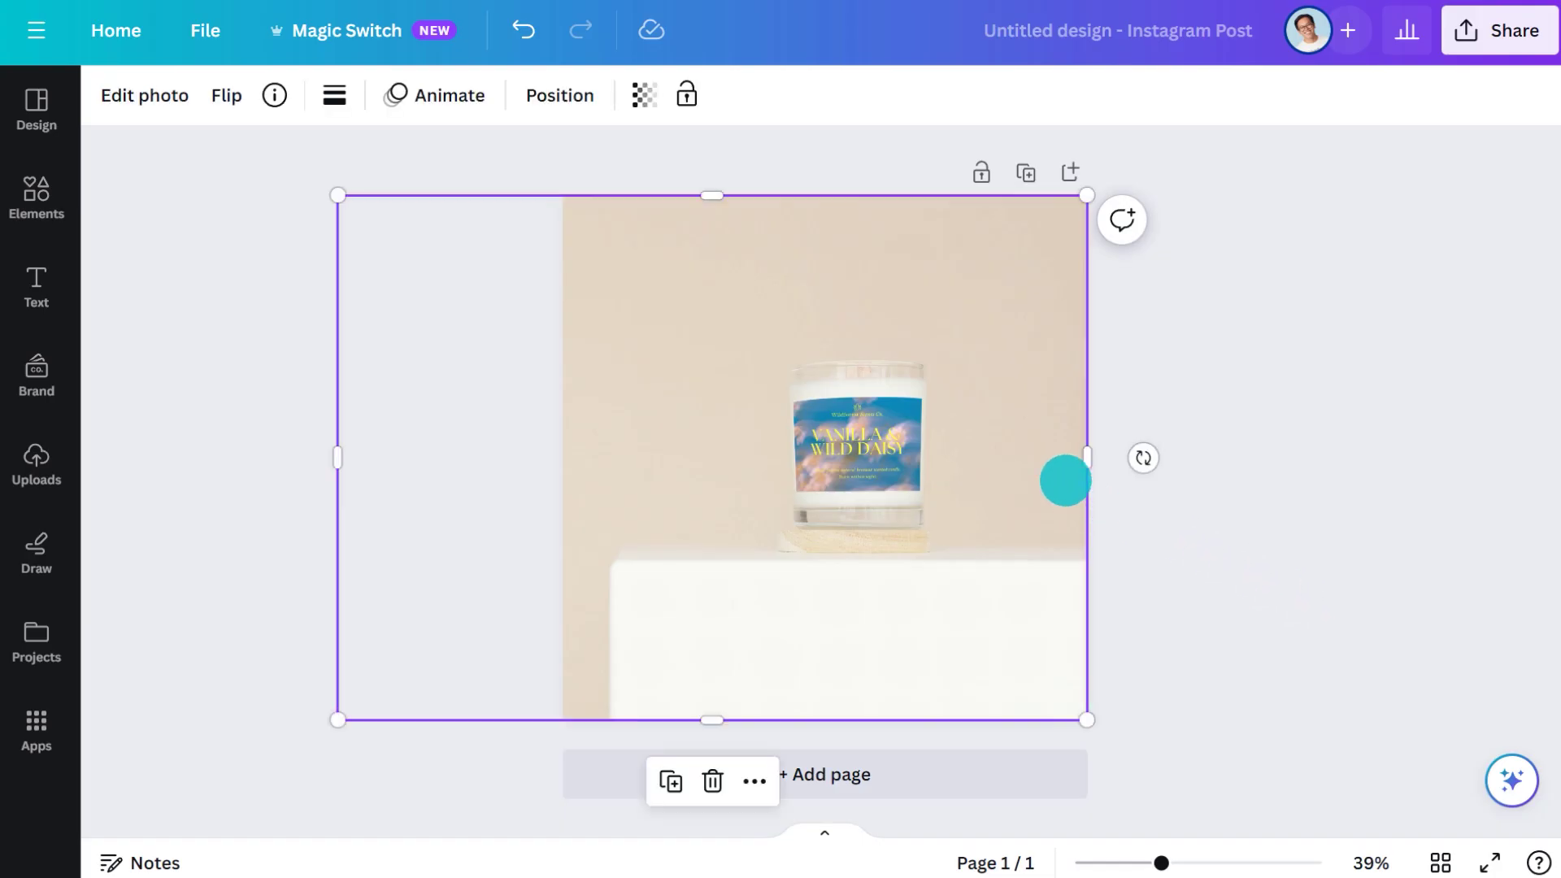
Remove the background around the candle and search Elements for 'daisies'
left_click(180, 95)
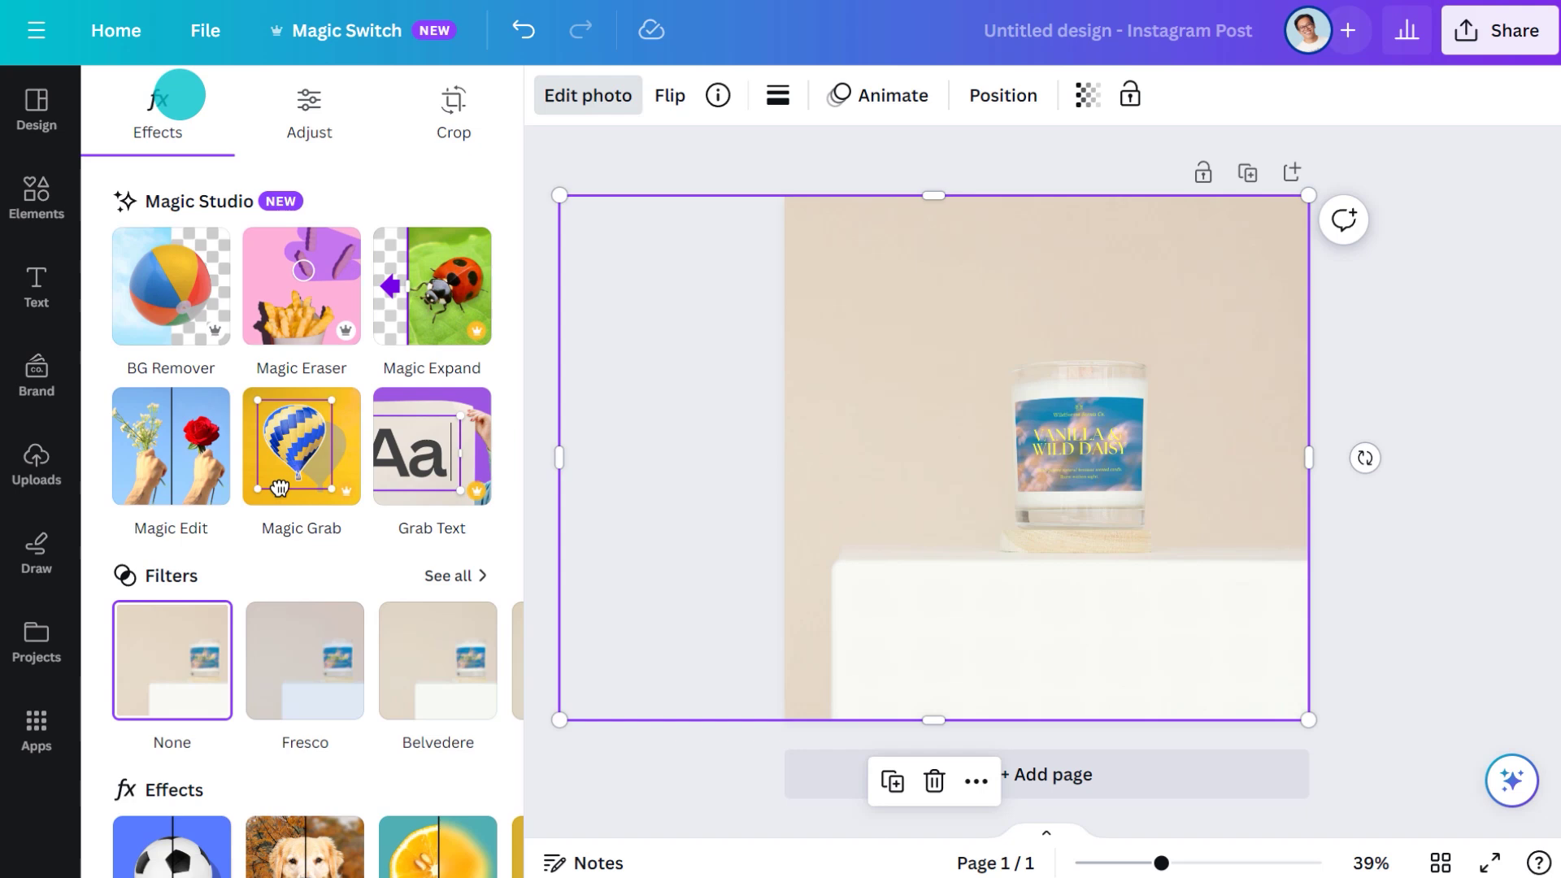
left_click(212, 254)
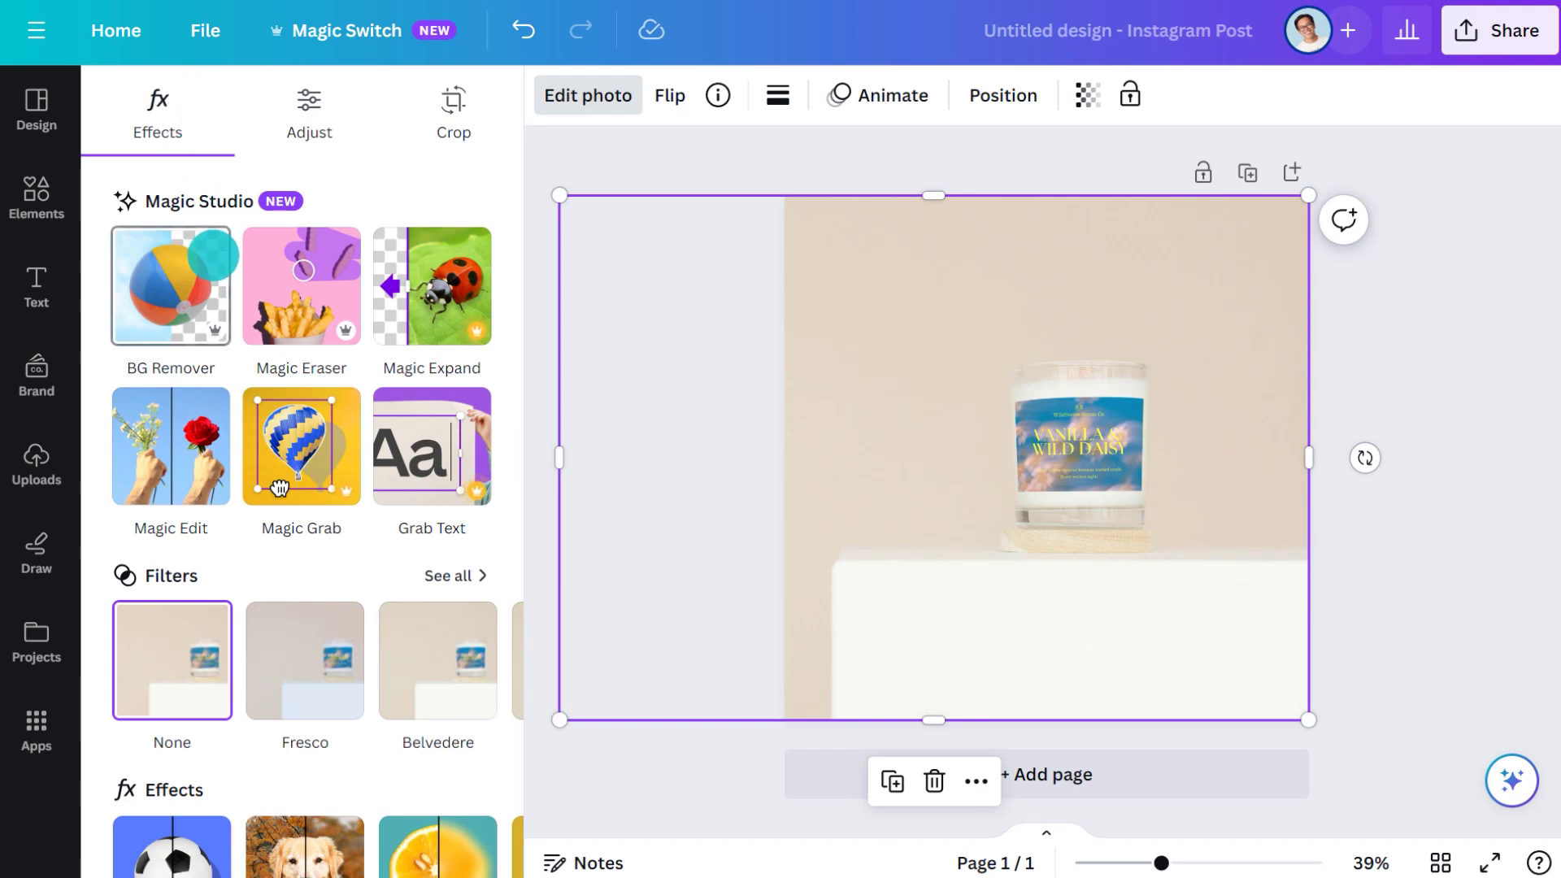
left_click(68, 182)
left_click(338, 115)
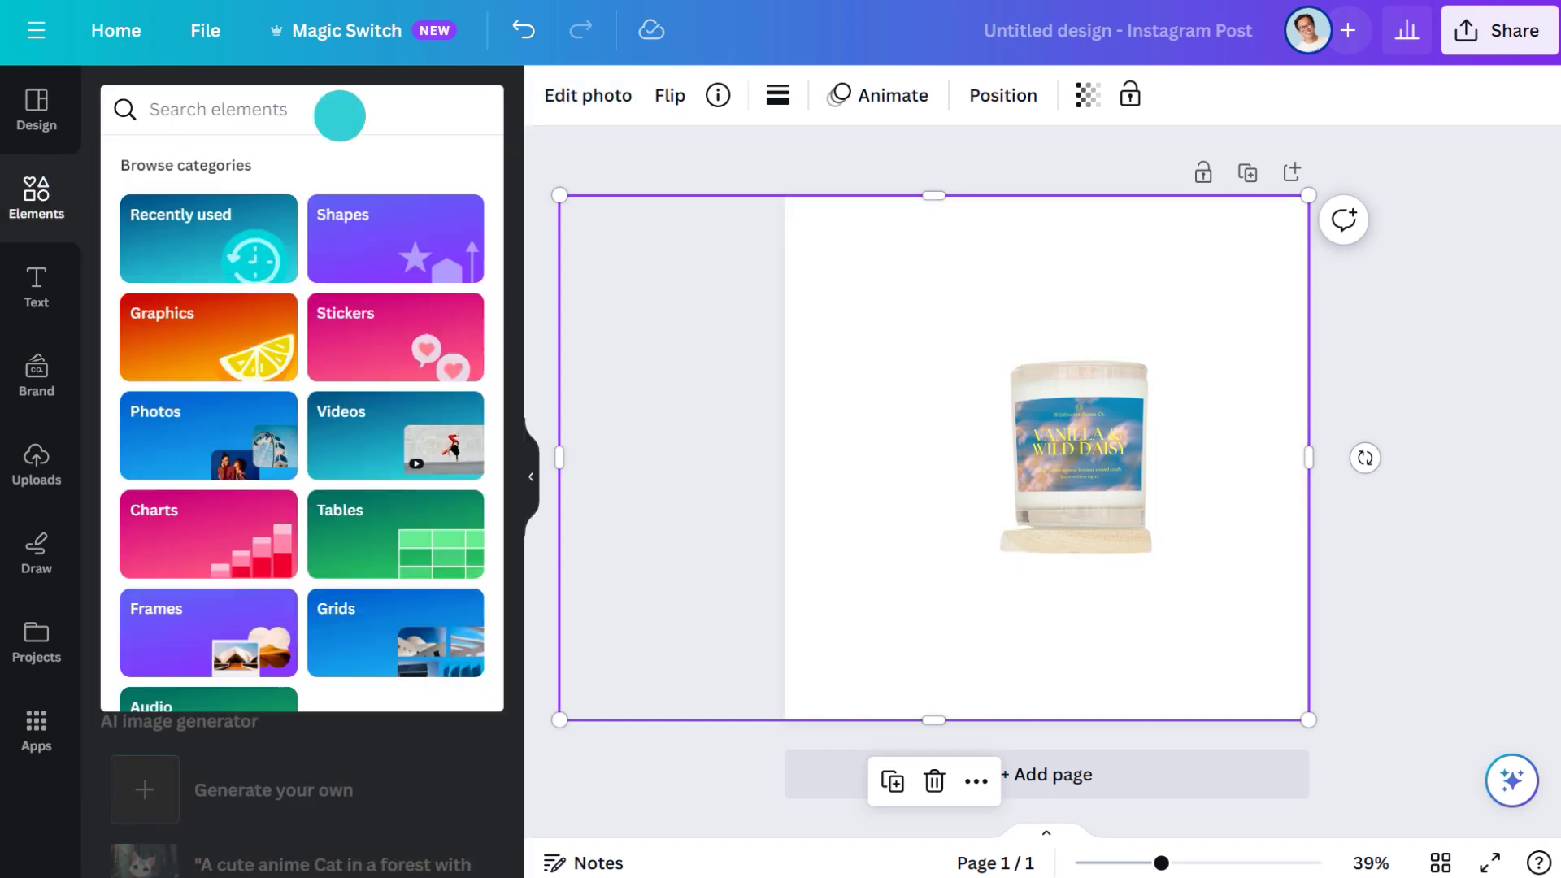
type("daisies")
key("Return")
Fill the post with the blue-sky daisy photo, reposition the candle, and enlarge the VANILLA & WILD DAISY title
left_click(289, 166)
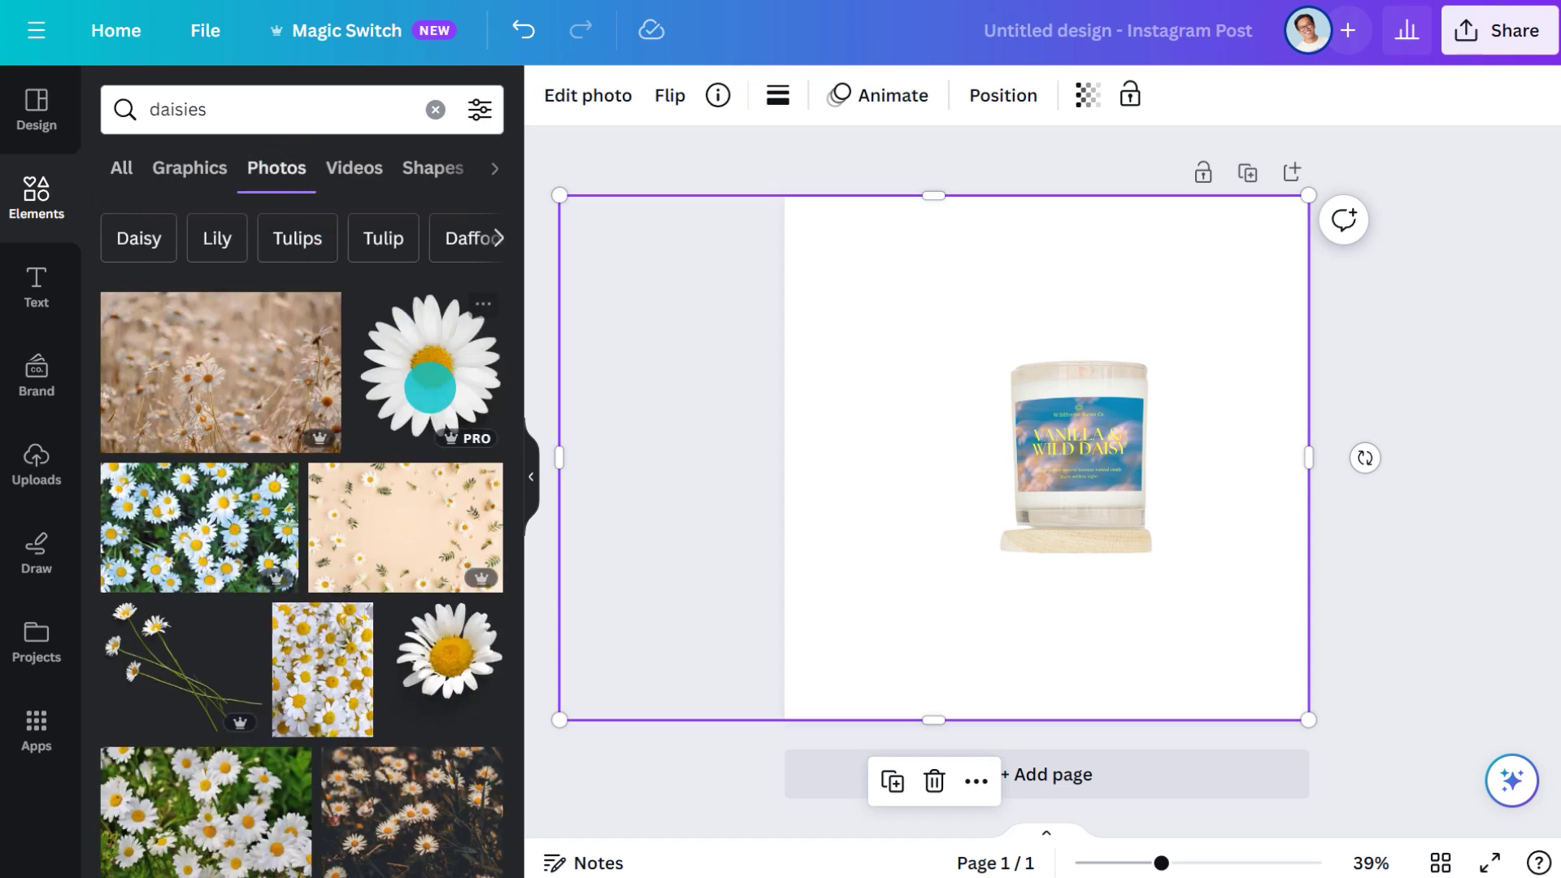
scroll(429, 388, "down", 10)
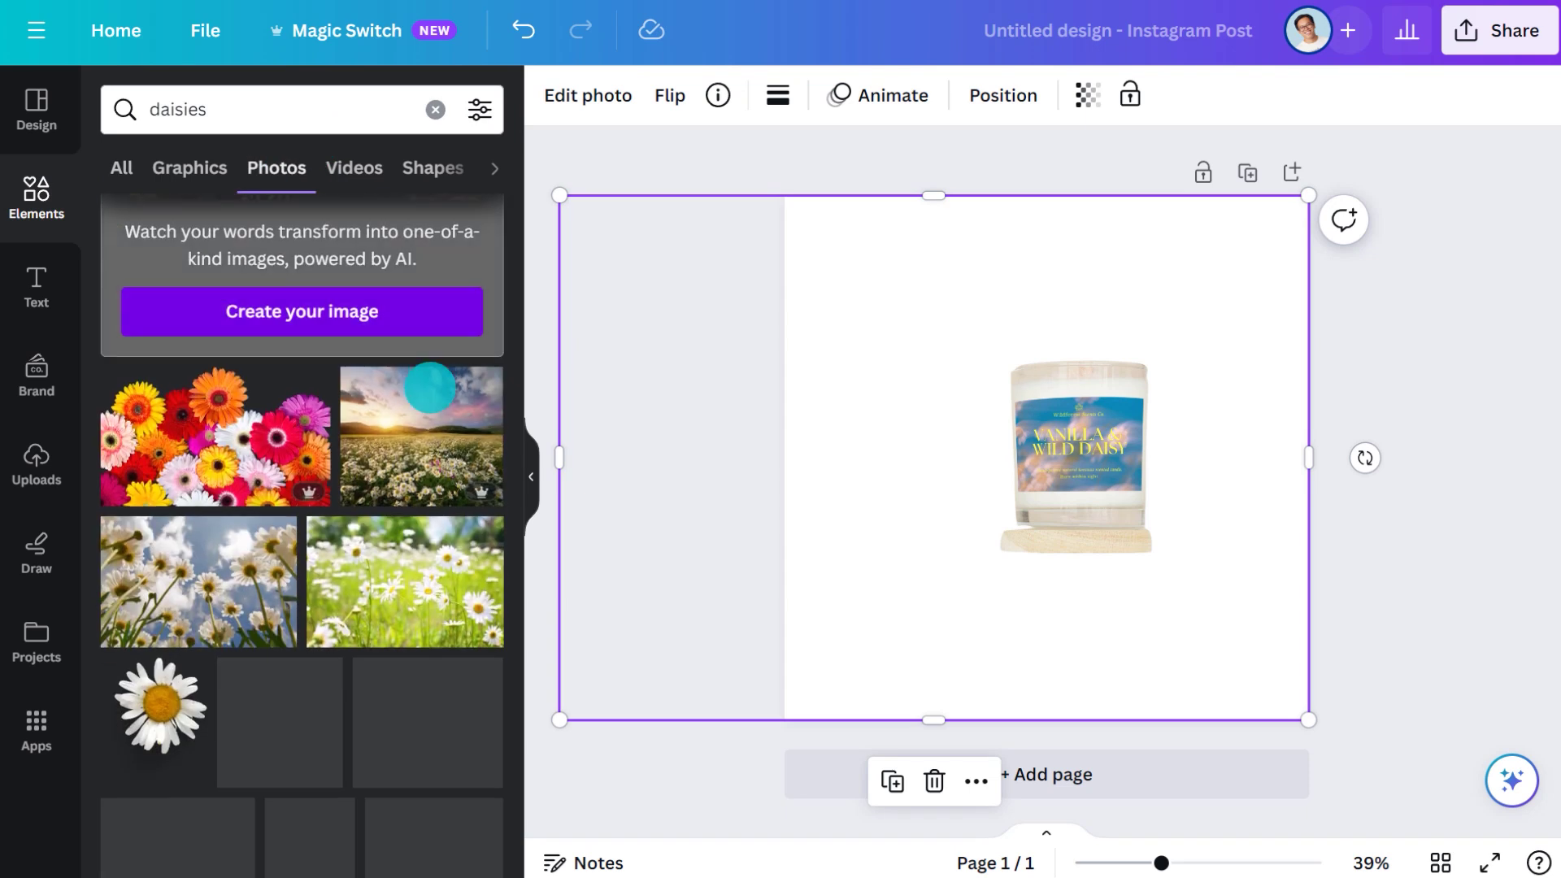
scroll(429, 388, "down", 5)
left_click_drag(429, 388, 932, 321)
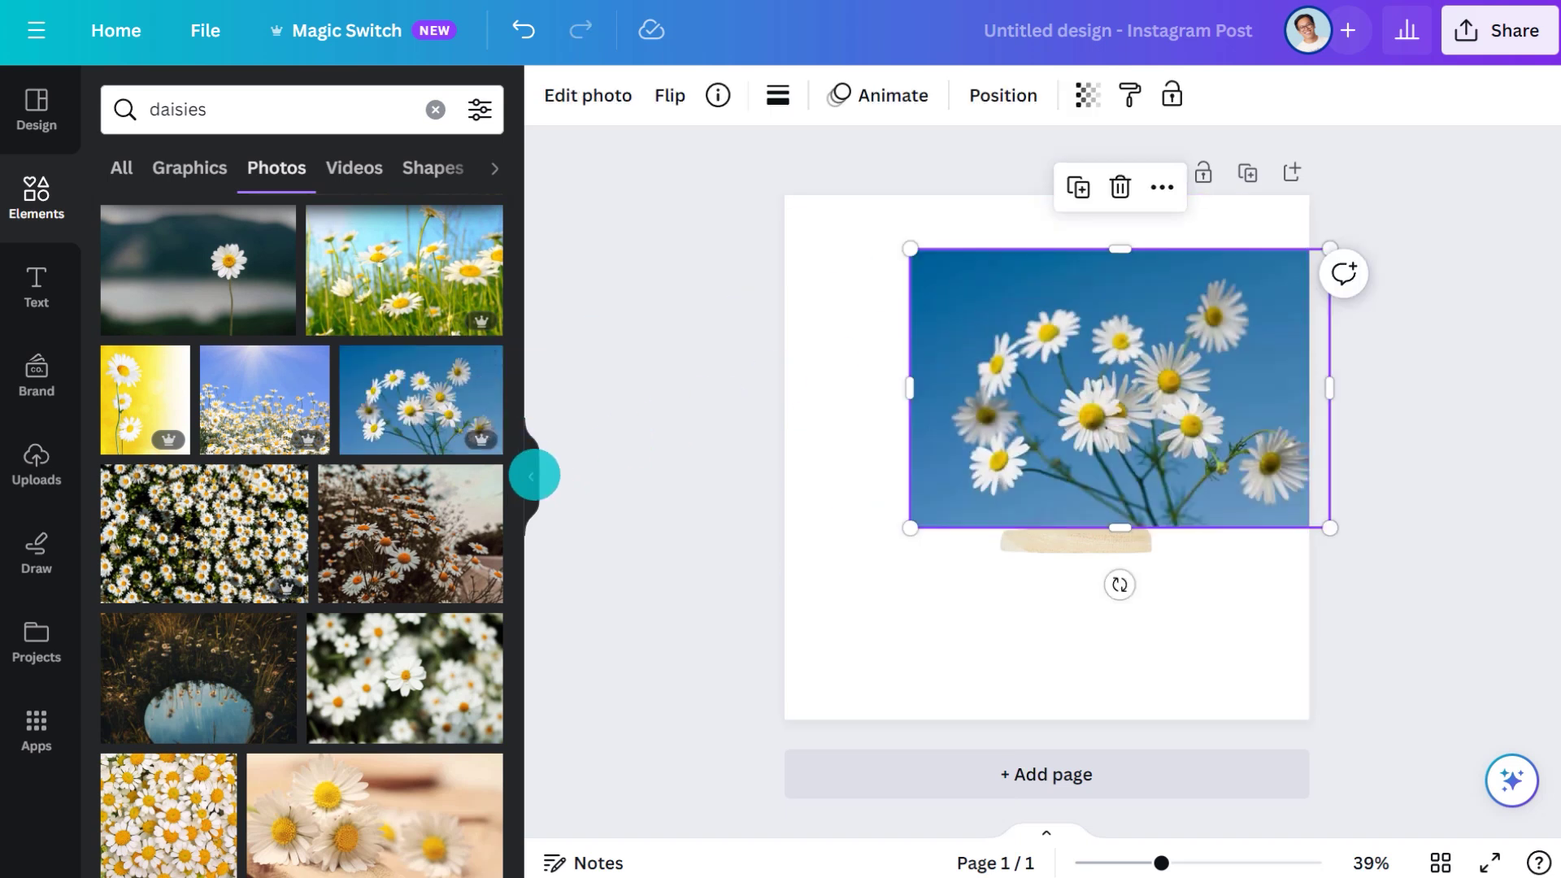
left_click(534, 475)
left_click_drag(793, 419, 715, 389)
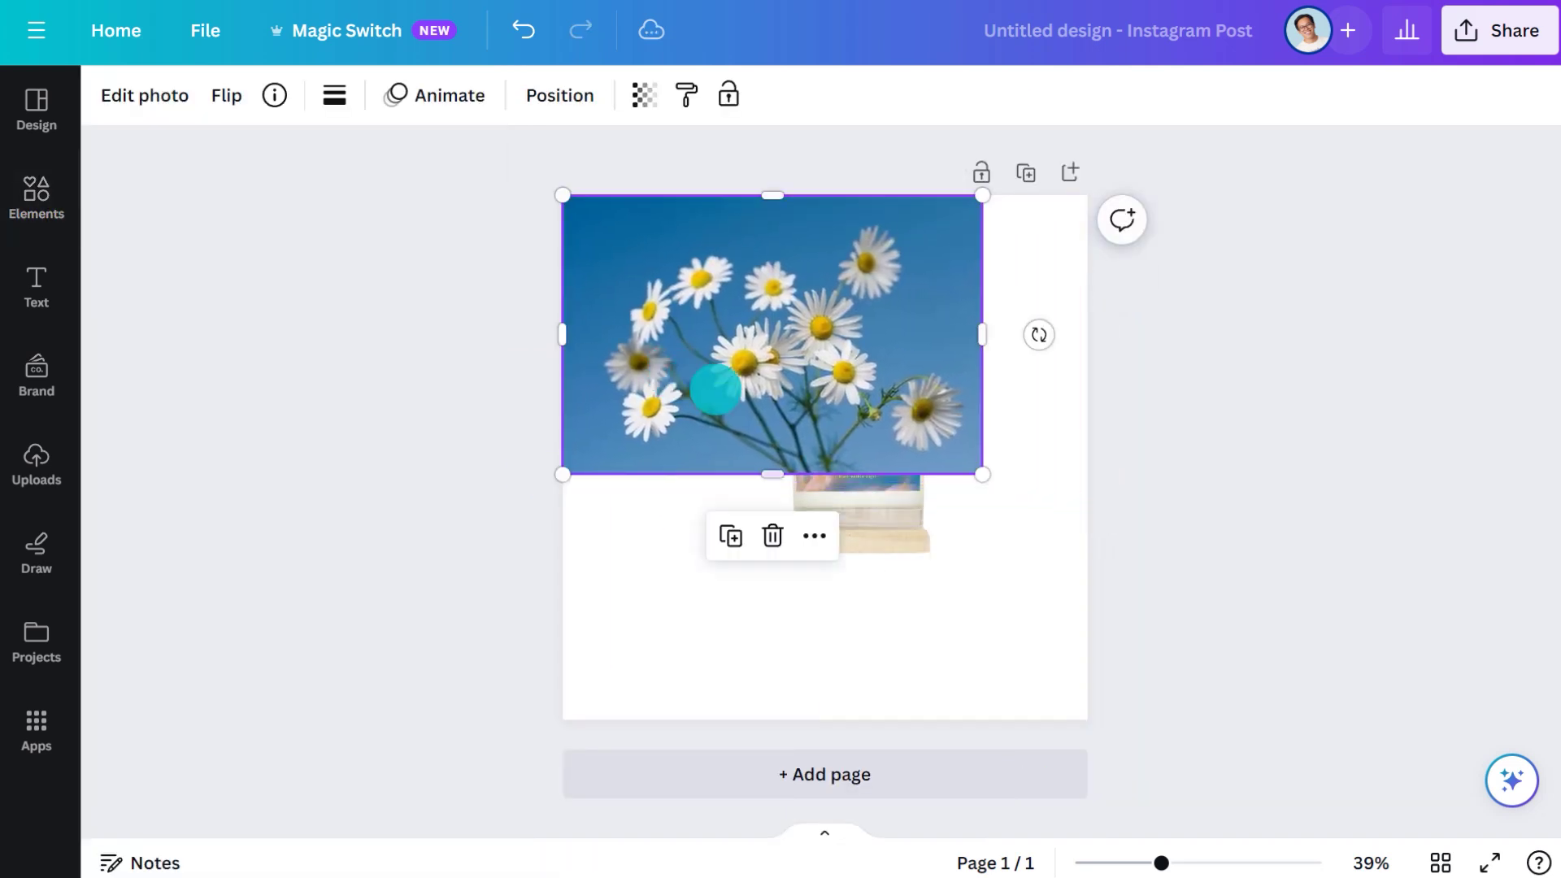
left_click_drag(982, 474, 1382, 772)
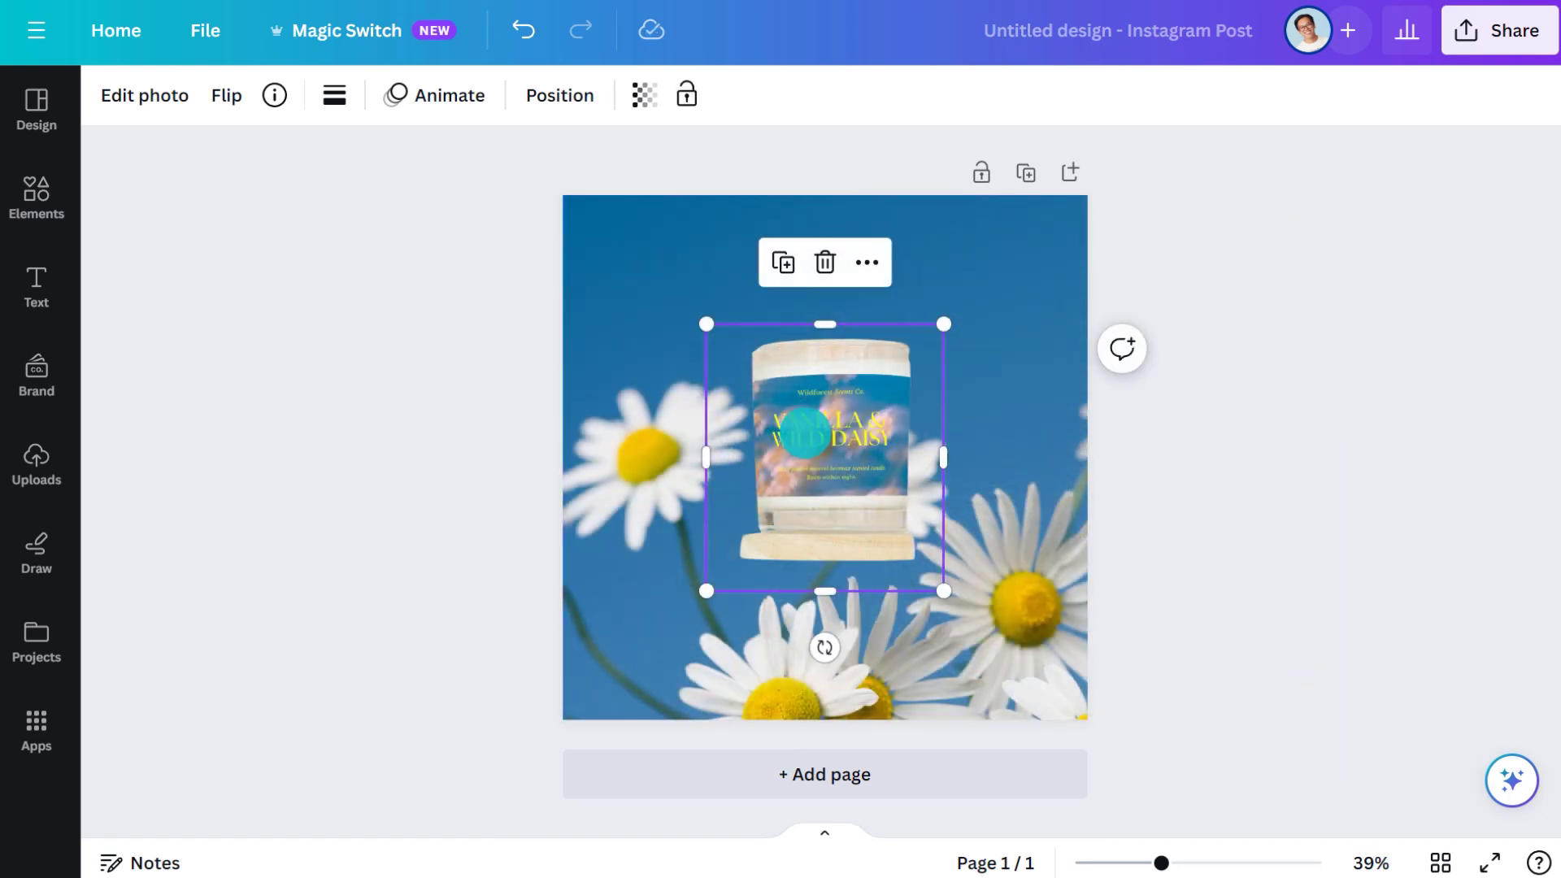
left_click_drag(797, 432, 847, 495)
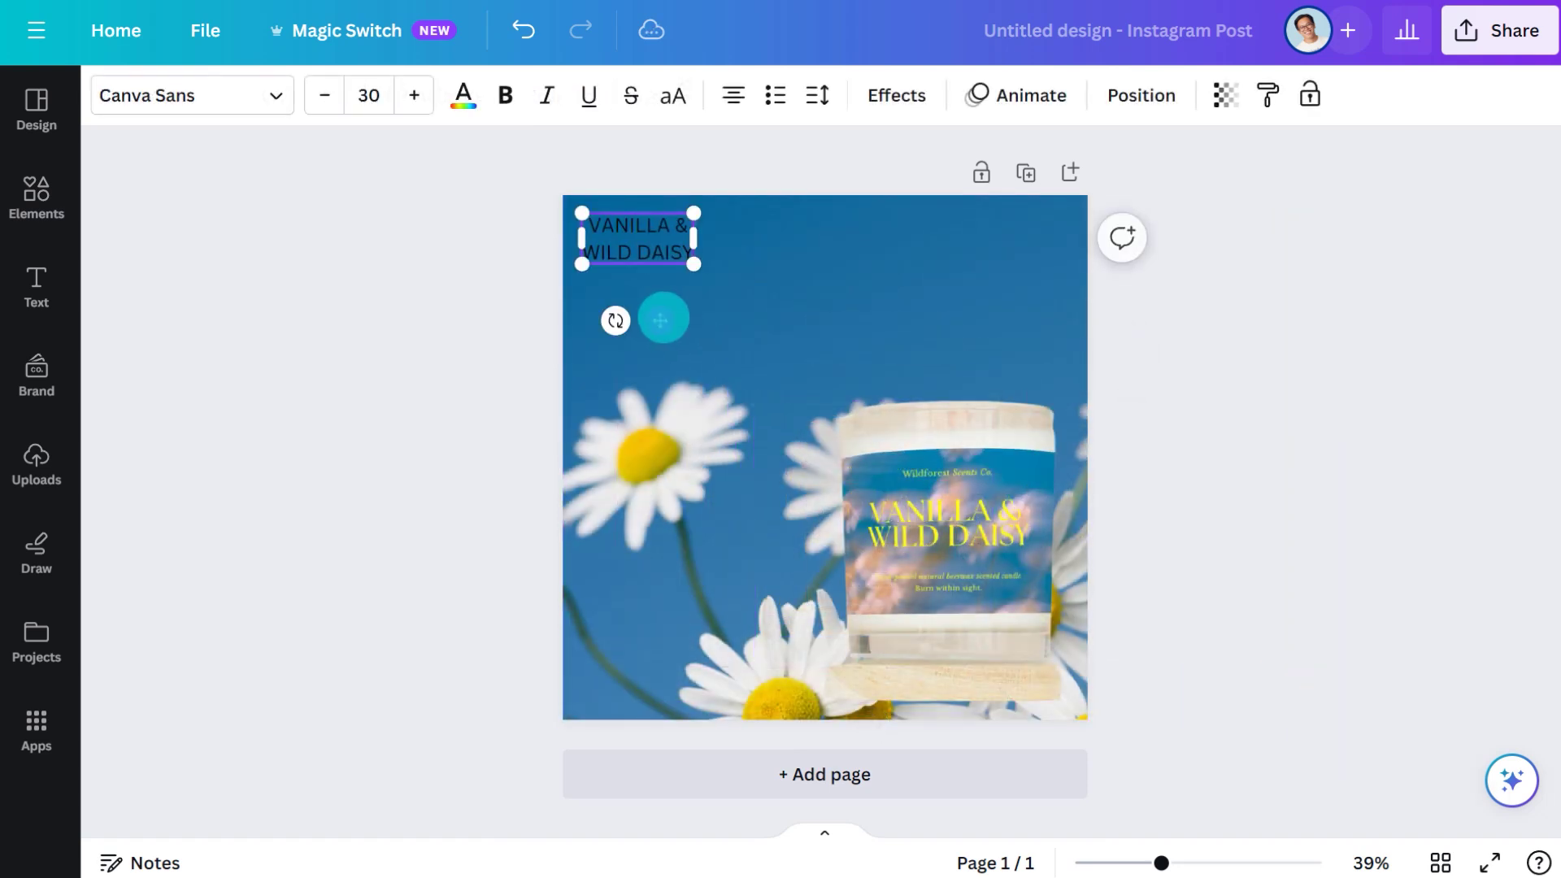
left_click_drag(693, 264, 923, 446)
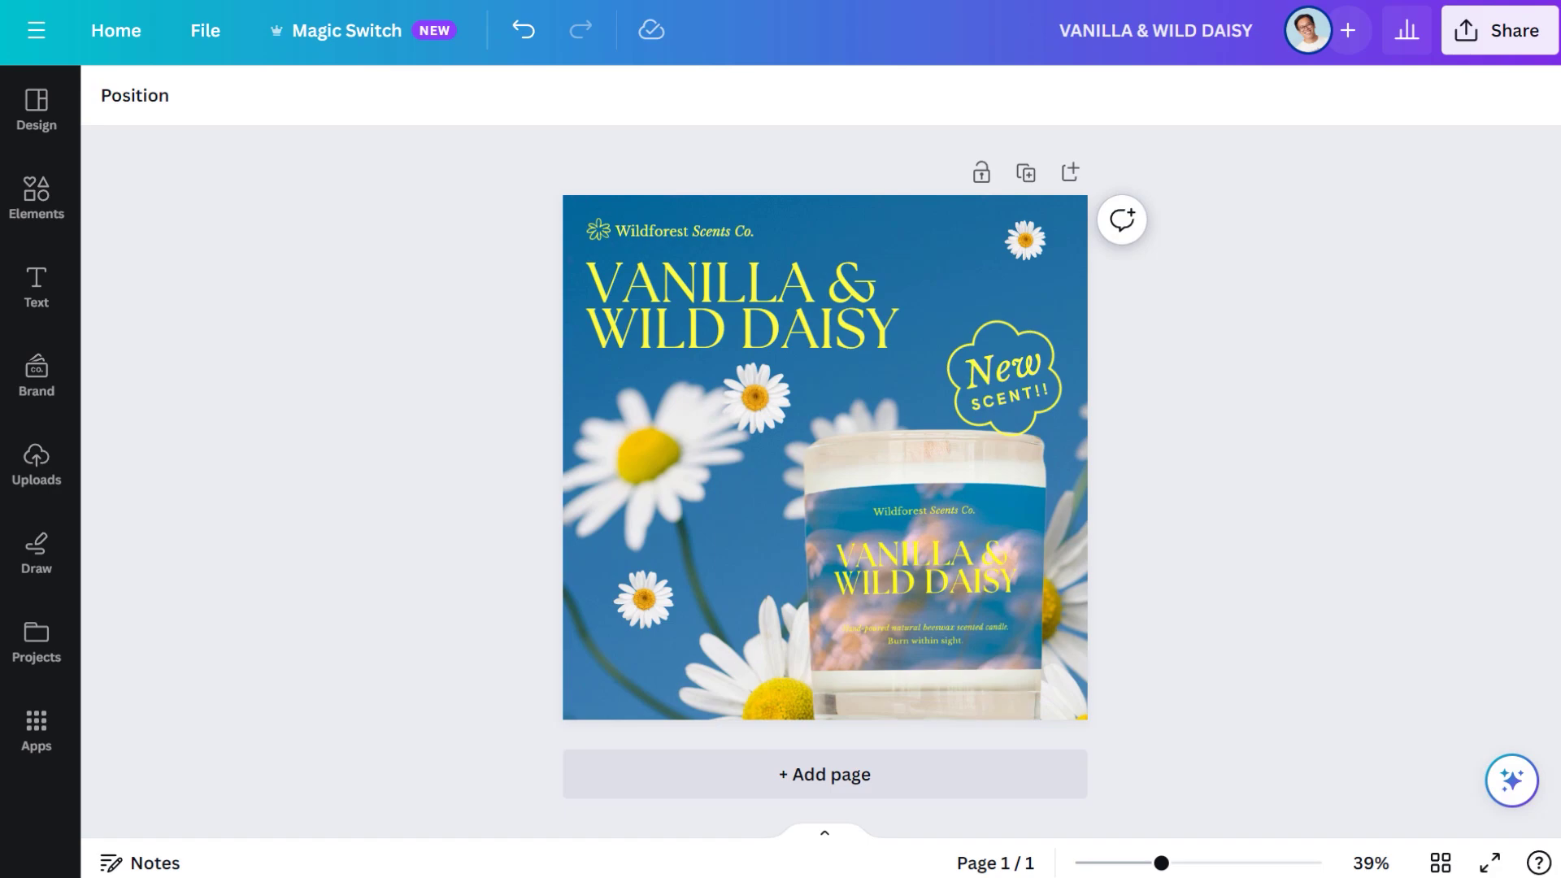